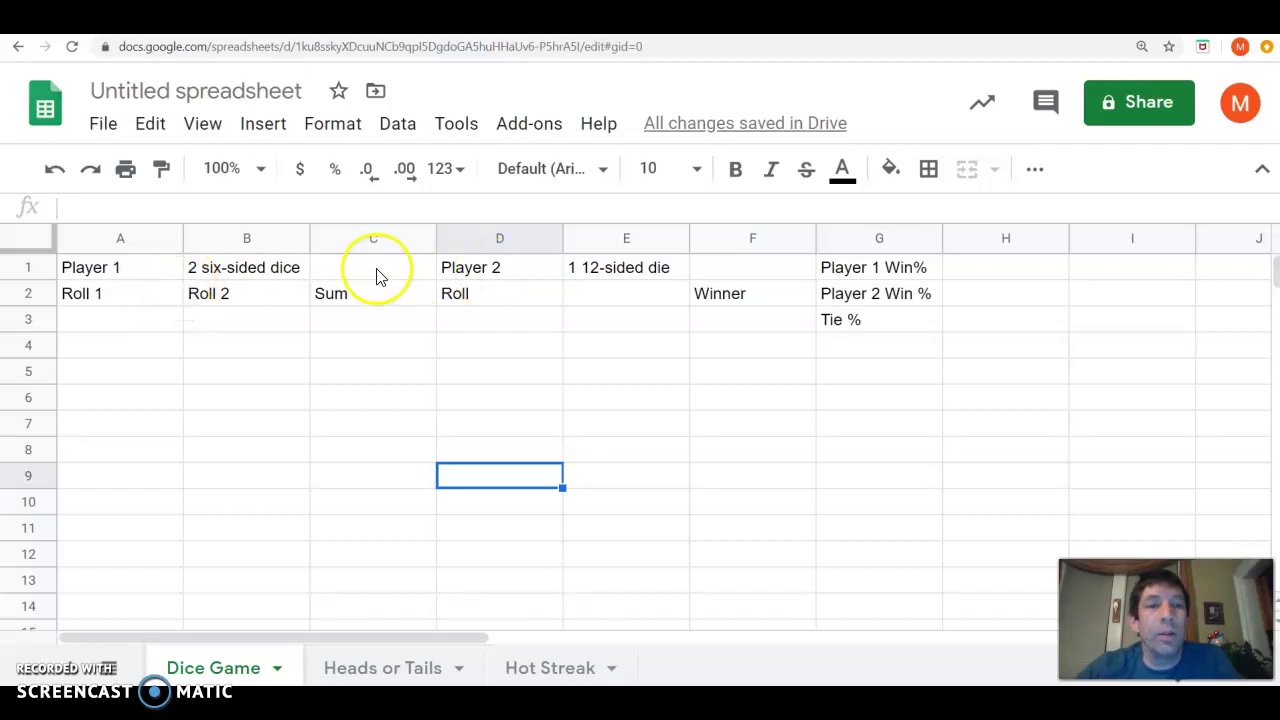
Step: Review the Player 1 and Player 2 headings, dice labels and Roll/Sum column headings
{"action": "left_click", "coordinate": [138, 262]}
{"action": "left_click", "coordinate": [231, 278]}
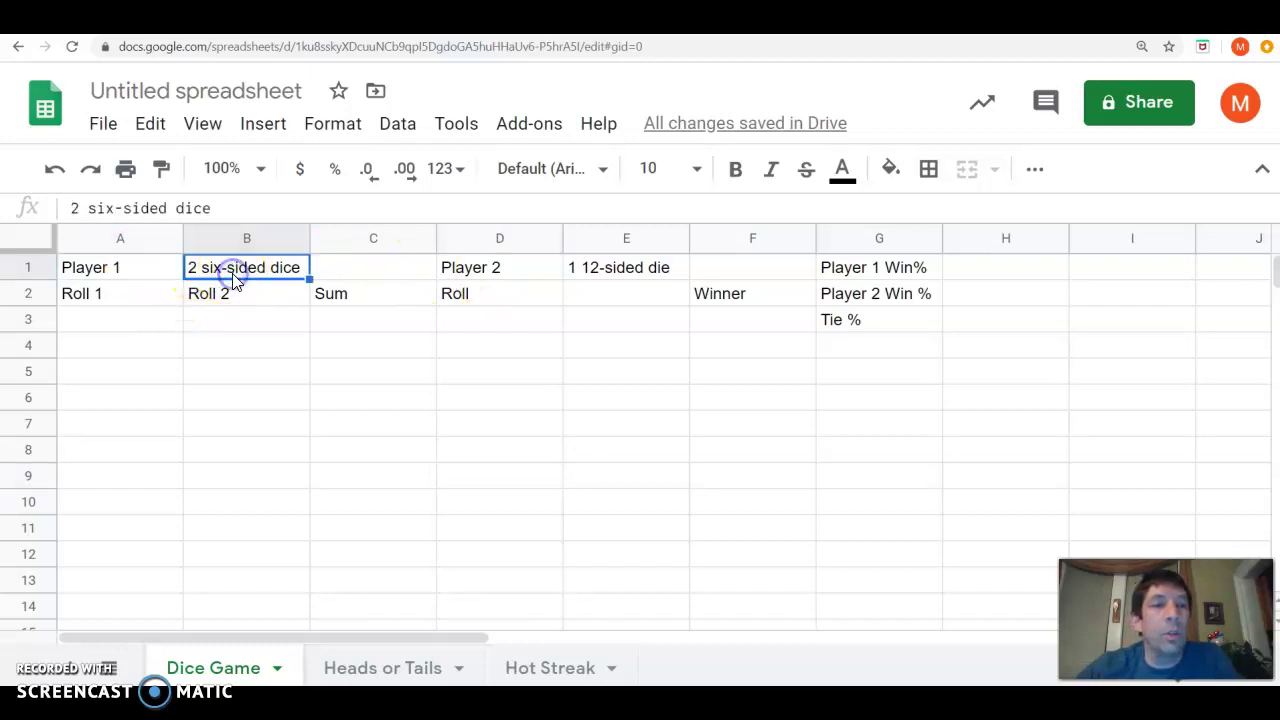
{"action": "left_click", "coordinate": [502, 271]}
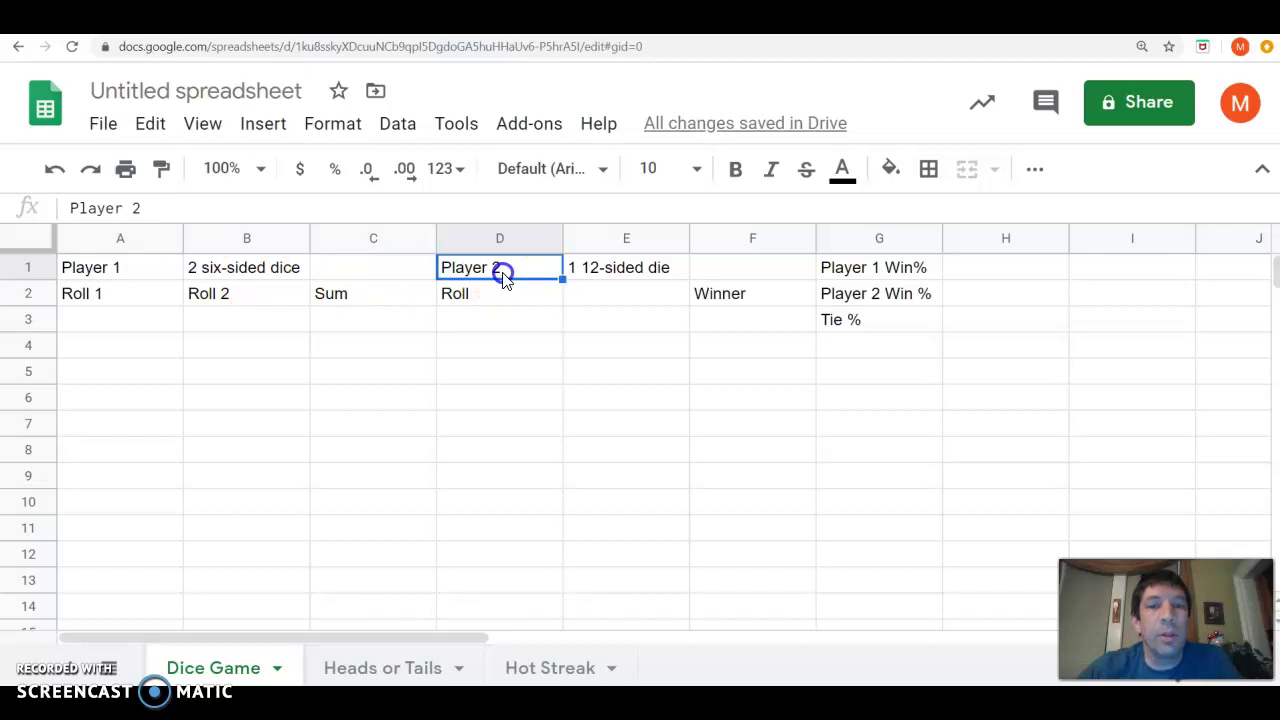
{"action": "left_click", "coordinate": [626, 271]}
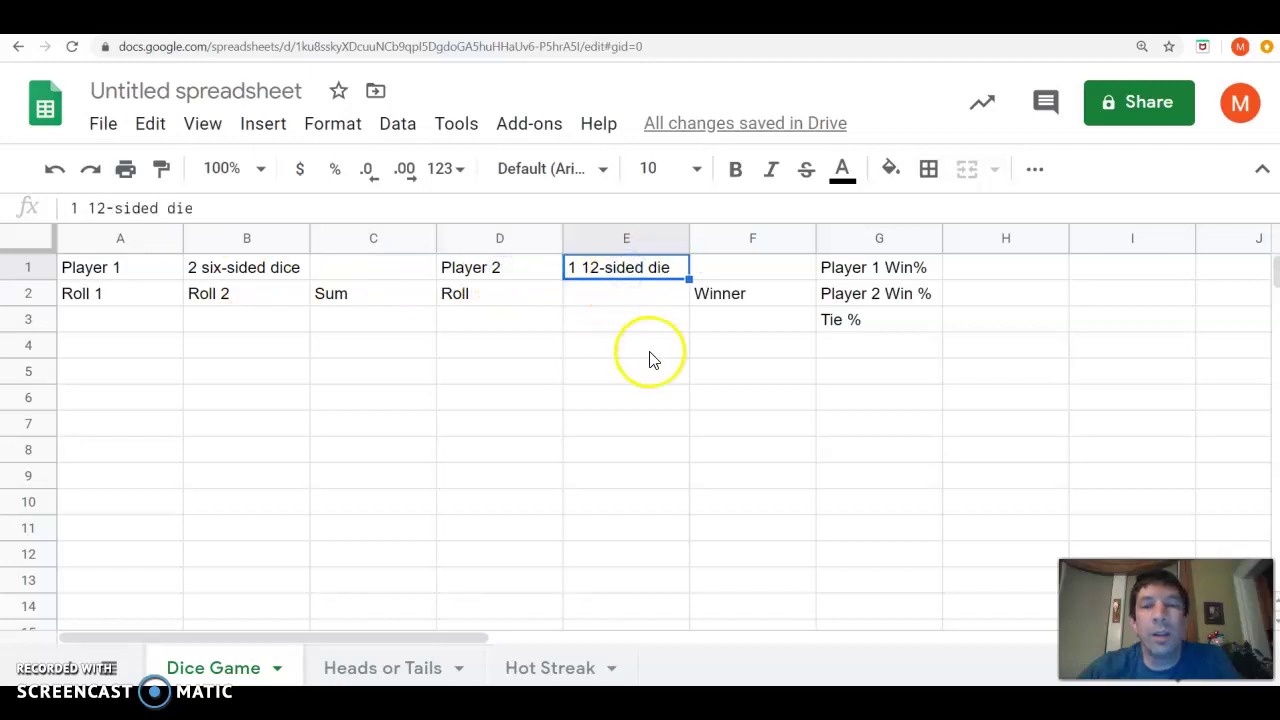
{"action": "left_click", "coordinate": [111, 294]}
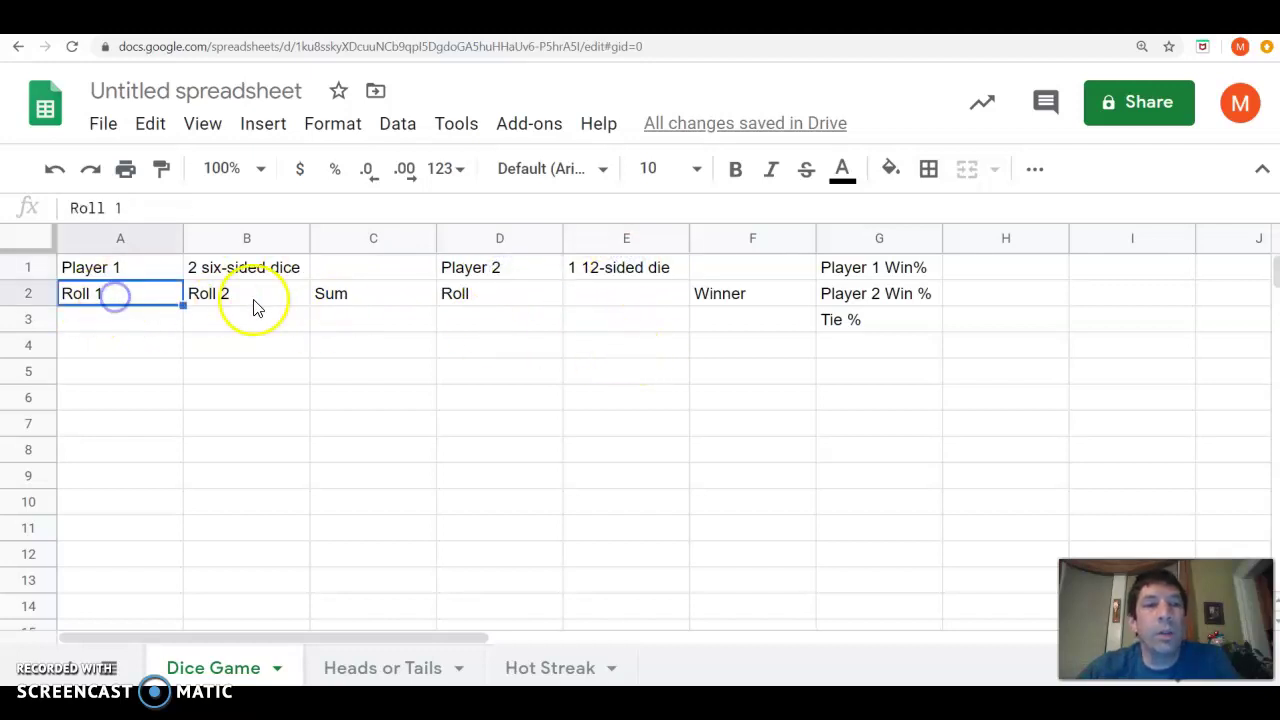
{"action": "left_click", "coordinate": [252, 300]}
{"action": "left_click", "coordinate": [348, 297]}
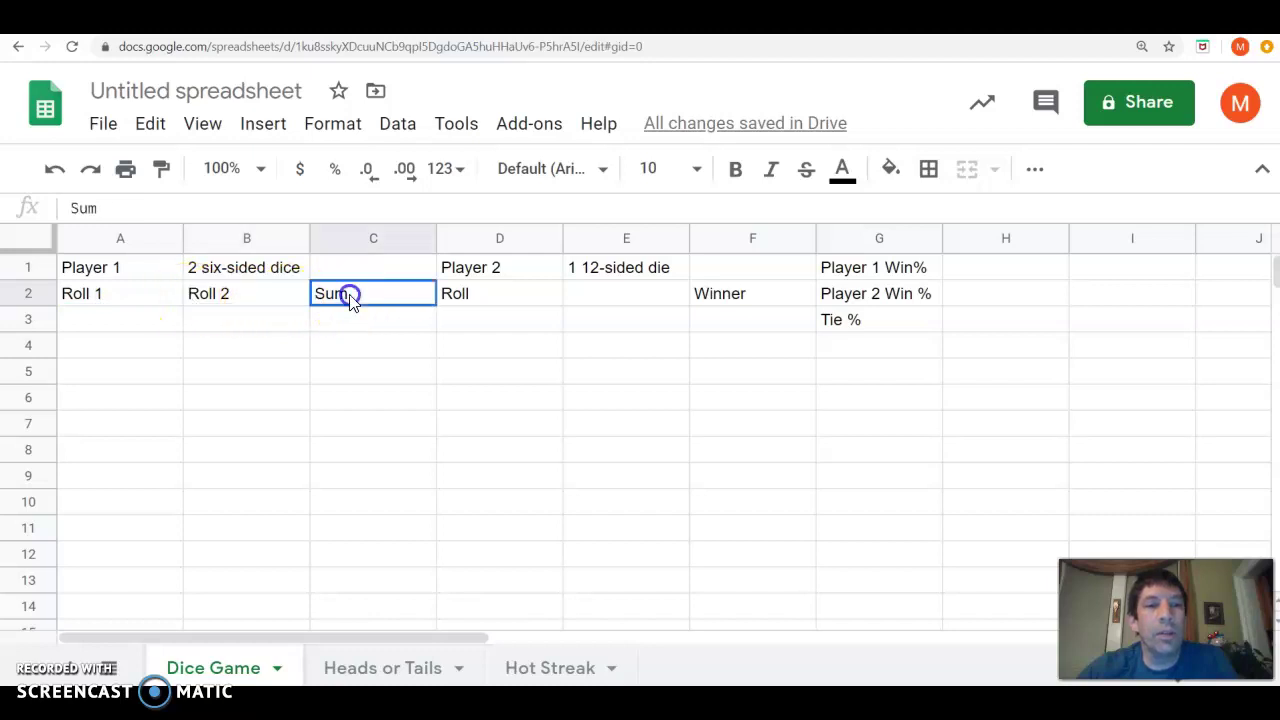
{"action": "left_click", "coordinate": [488, 300]}
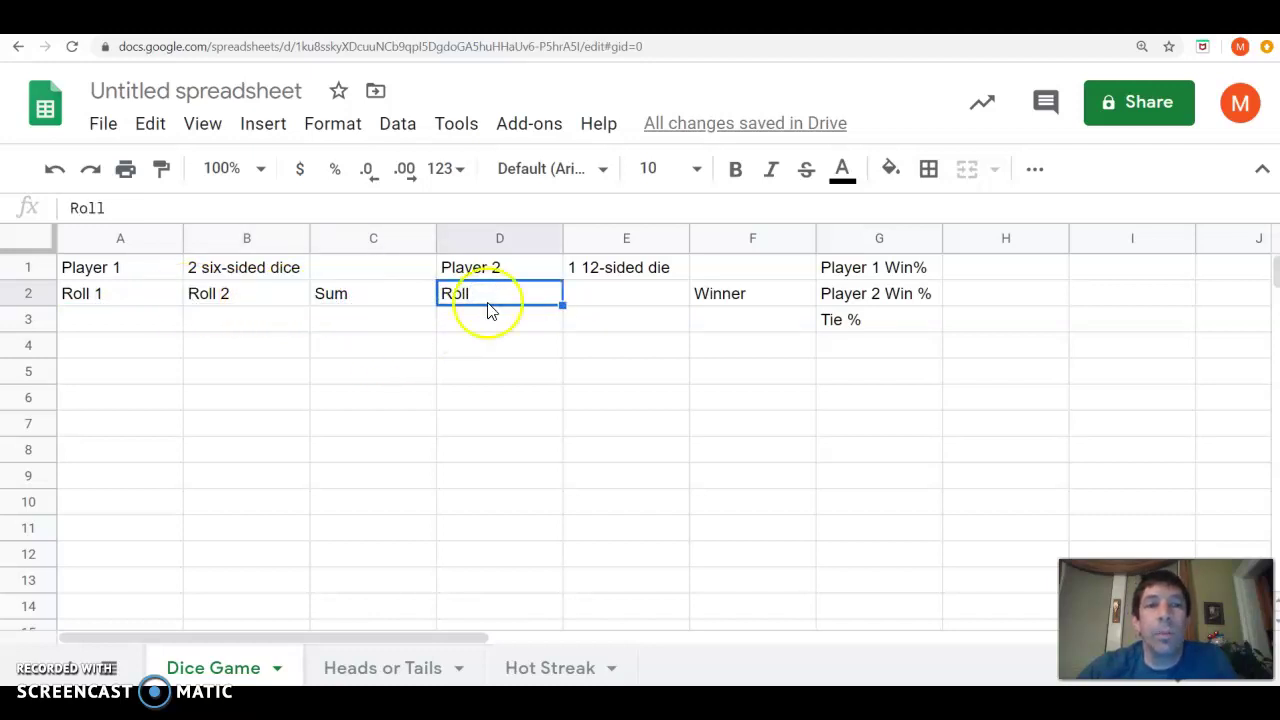
Step: Review the Winner cell and the Player 1 Win%, Player 2 Win % and Tie % labels
{"action": "left_click", "coordinate": [697, 322]}
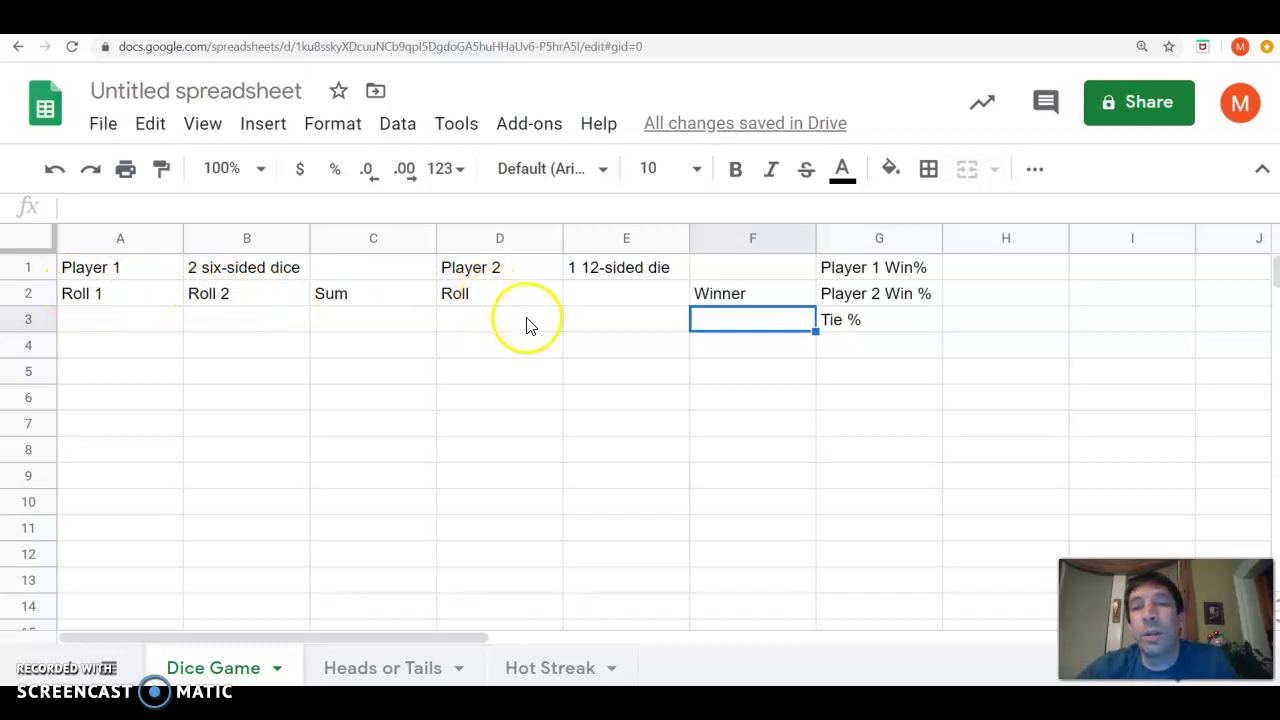
{"action": "left_click", "coordinate": [880, 266]}
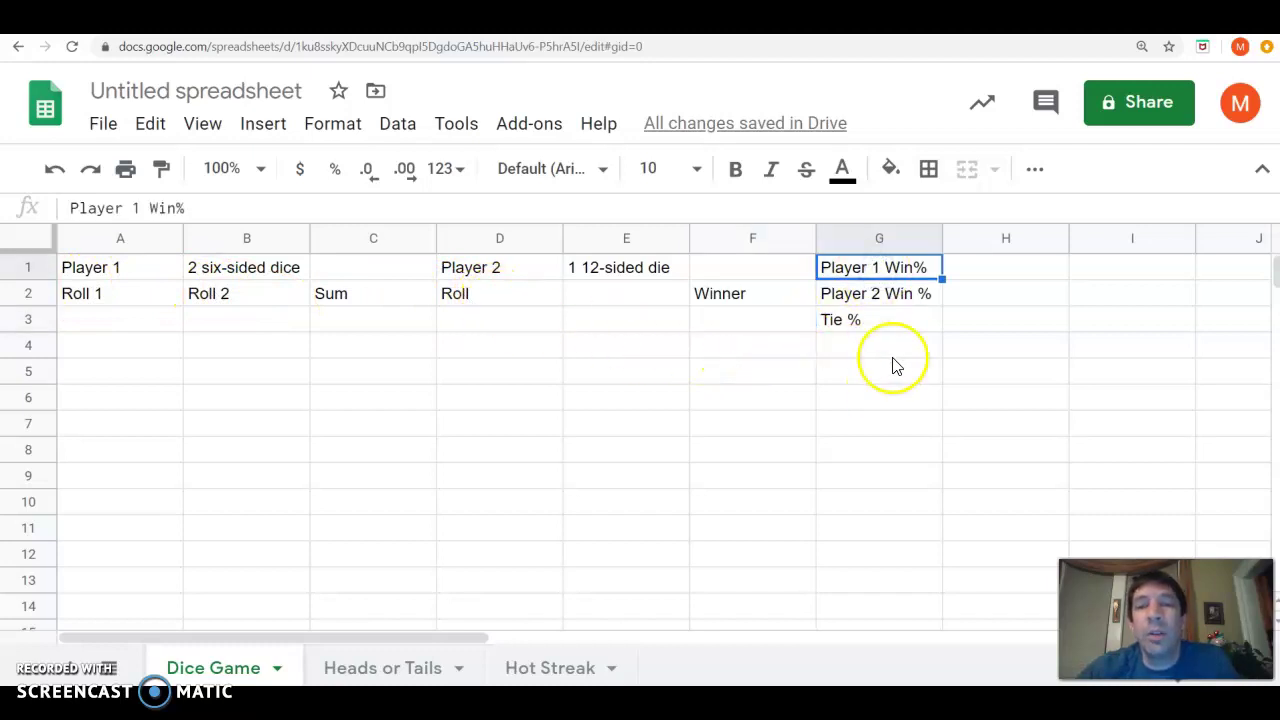
{"action": "left_click", "coordinate": [898, 301]}
{"action": "left_click", "coordinate": [895, 318]}
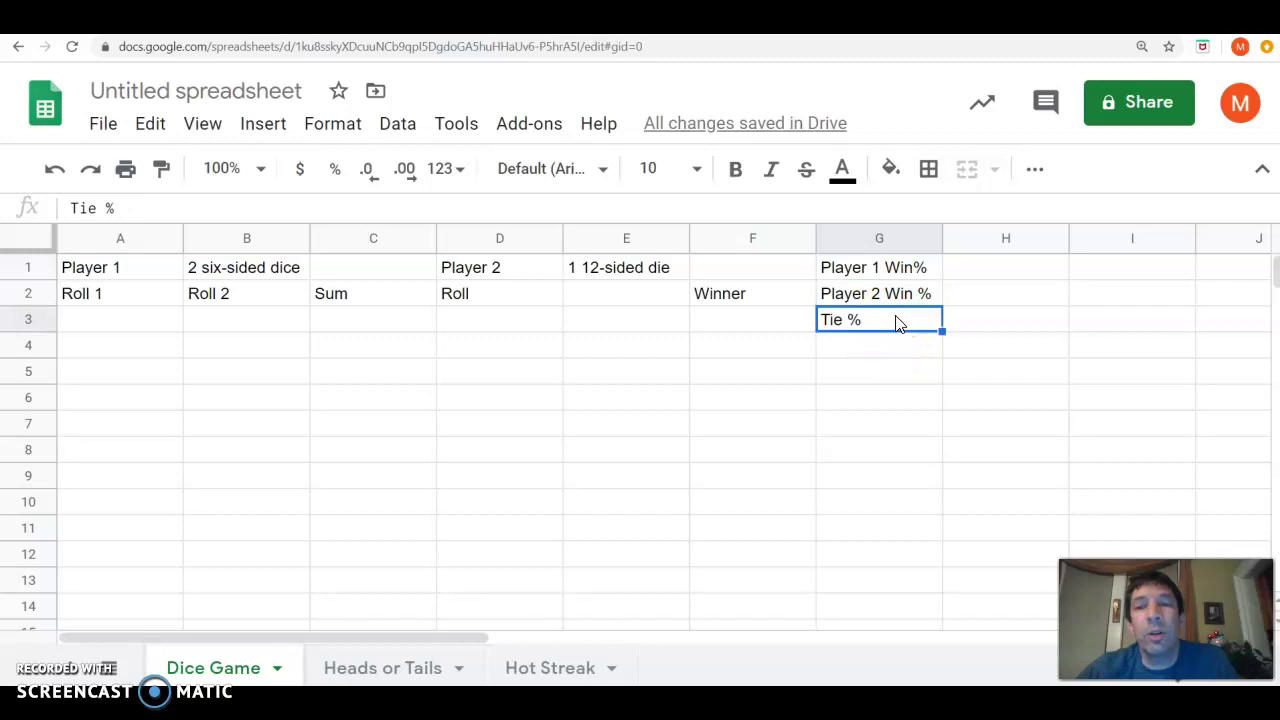
Step: Enter =randbetween(1,6) in A3 and fill it right into B3
{"action": "left_click", "coordinate": [86, 322]}
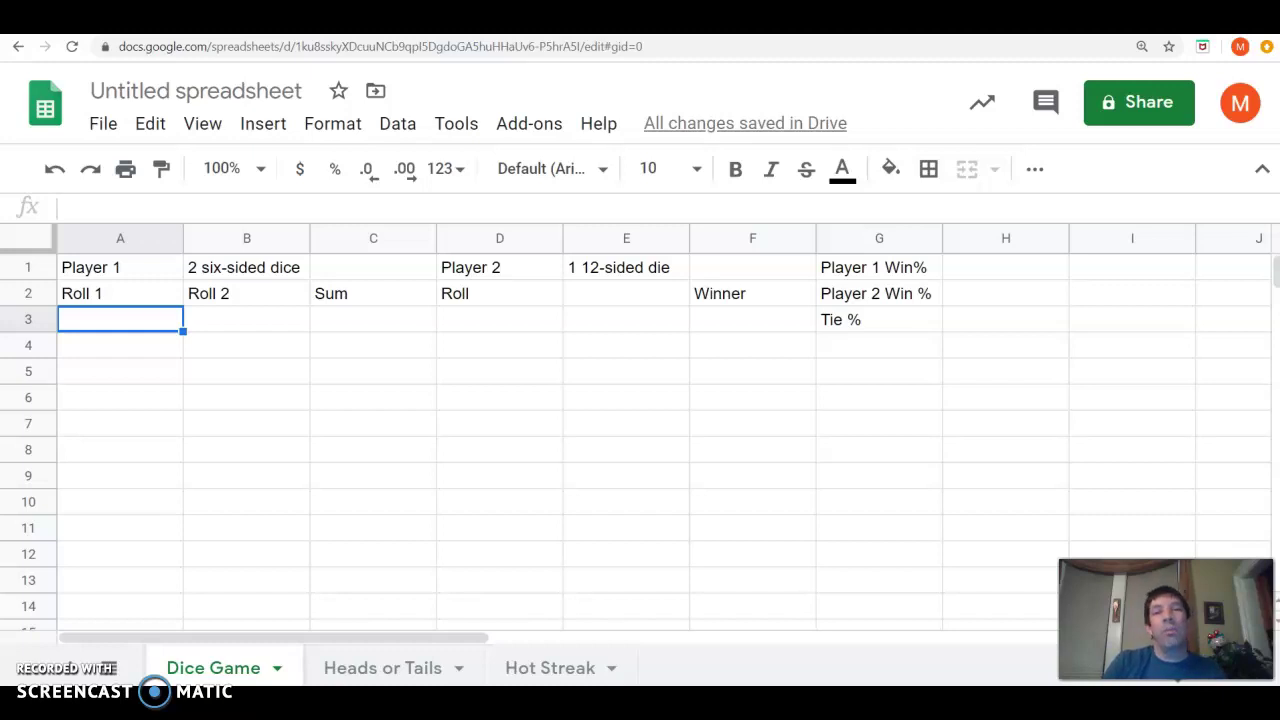
{"action": "type", "text": "="}
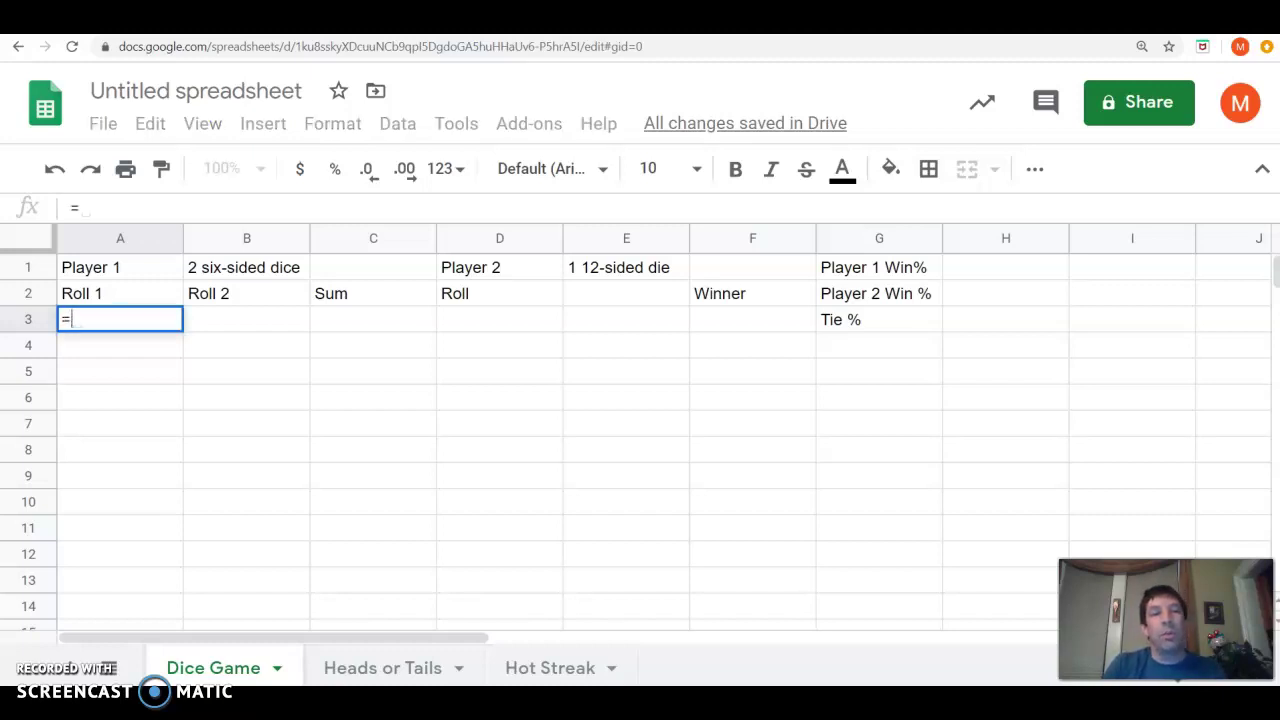
{"action": "type", "text": "rand"}
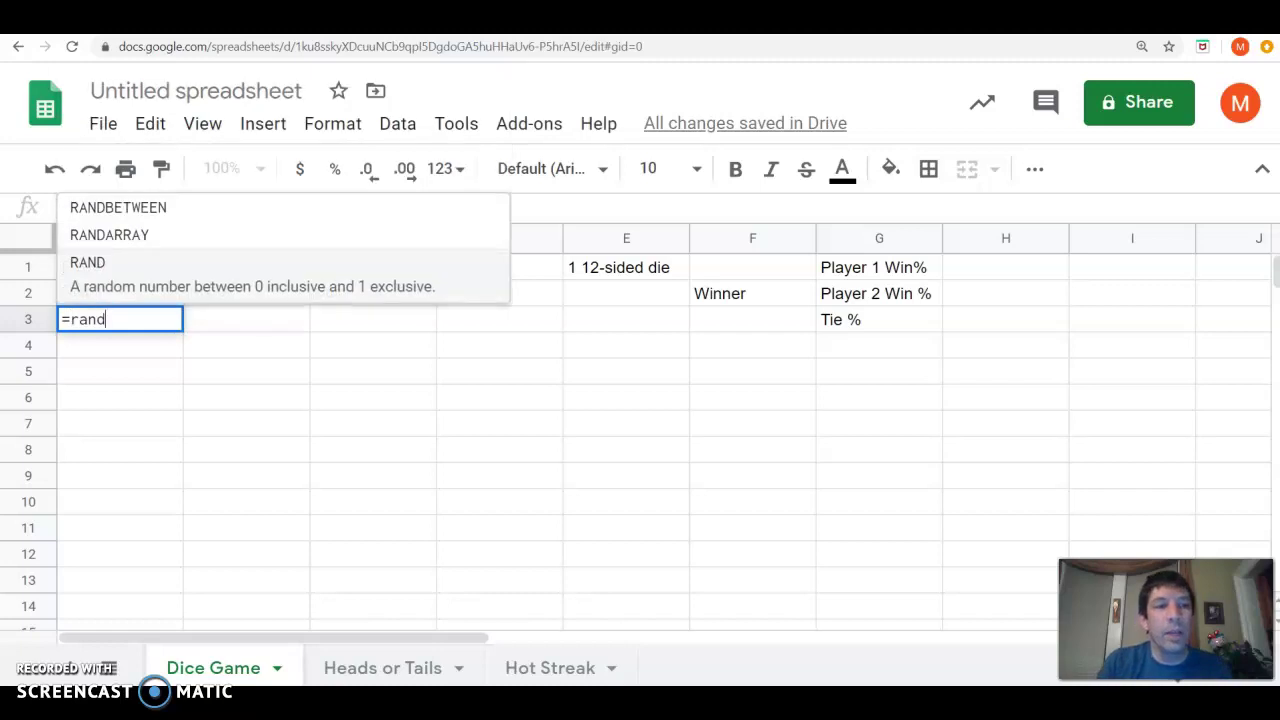
{"action": "type", "text": "between"}
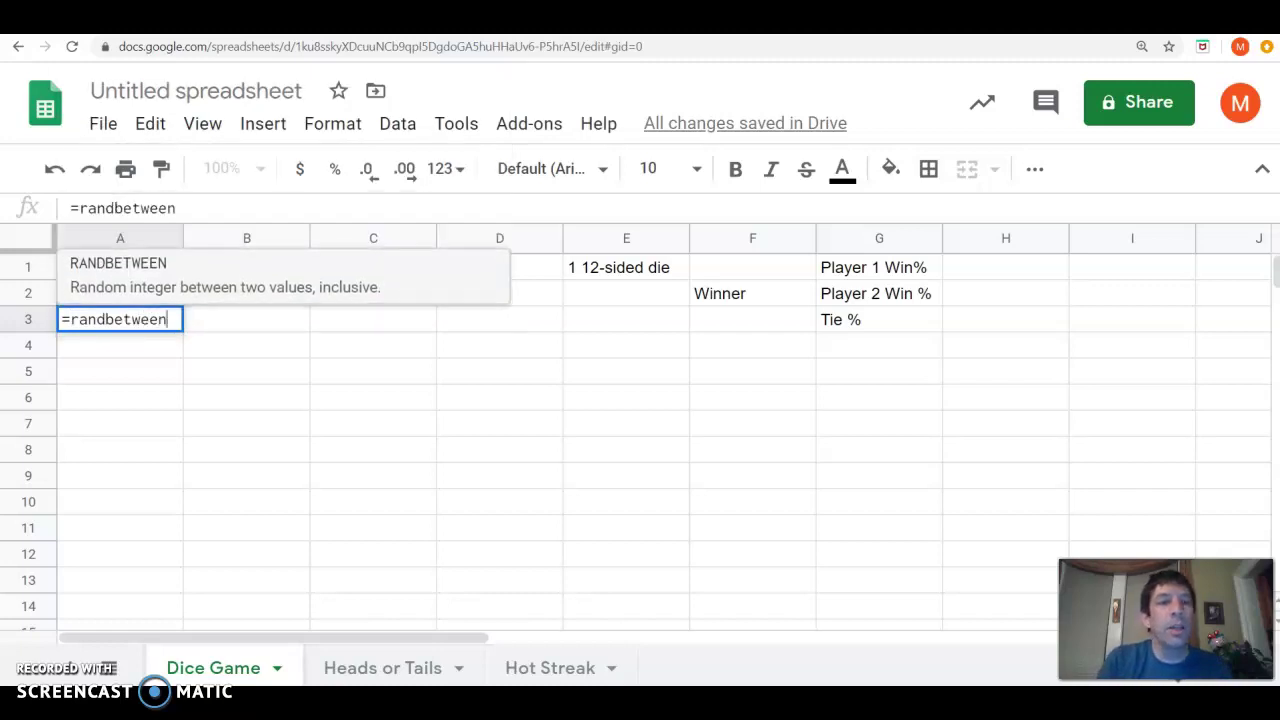
{"action": "type", "text": "(1,6"}
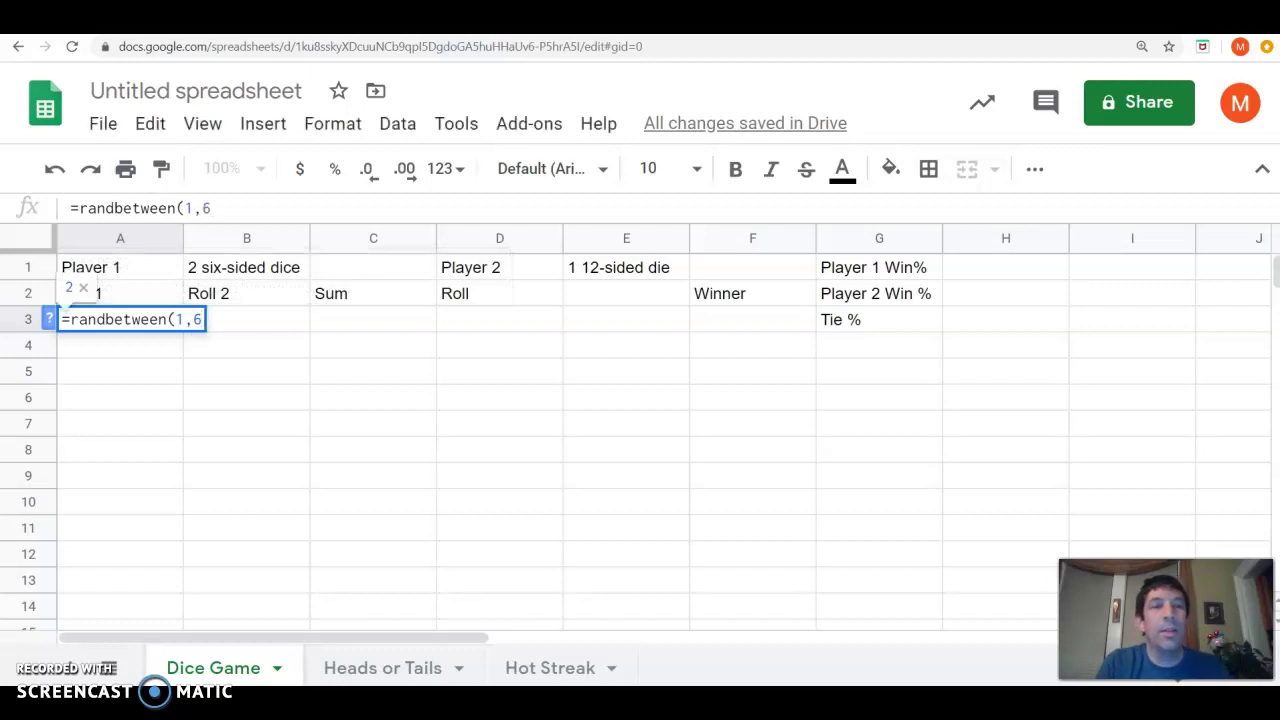
{"action": "type", "text": ")"}
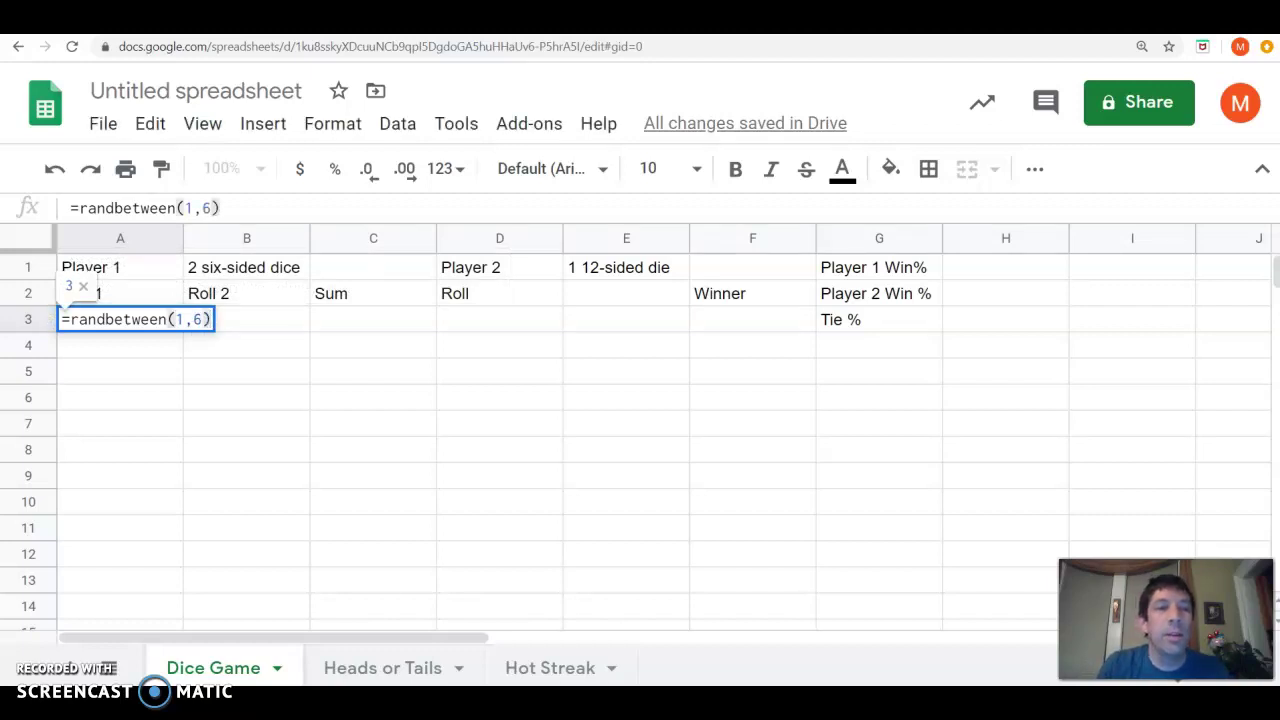
{"action": "key", "text": "Return"}
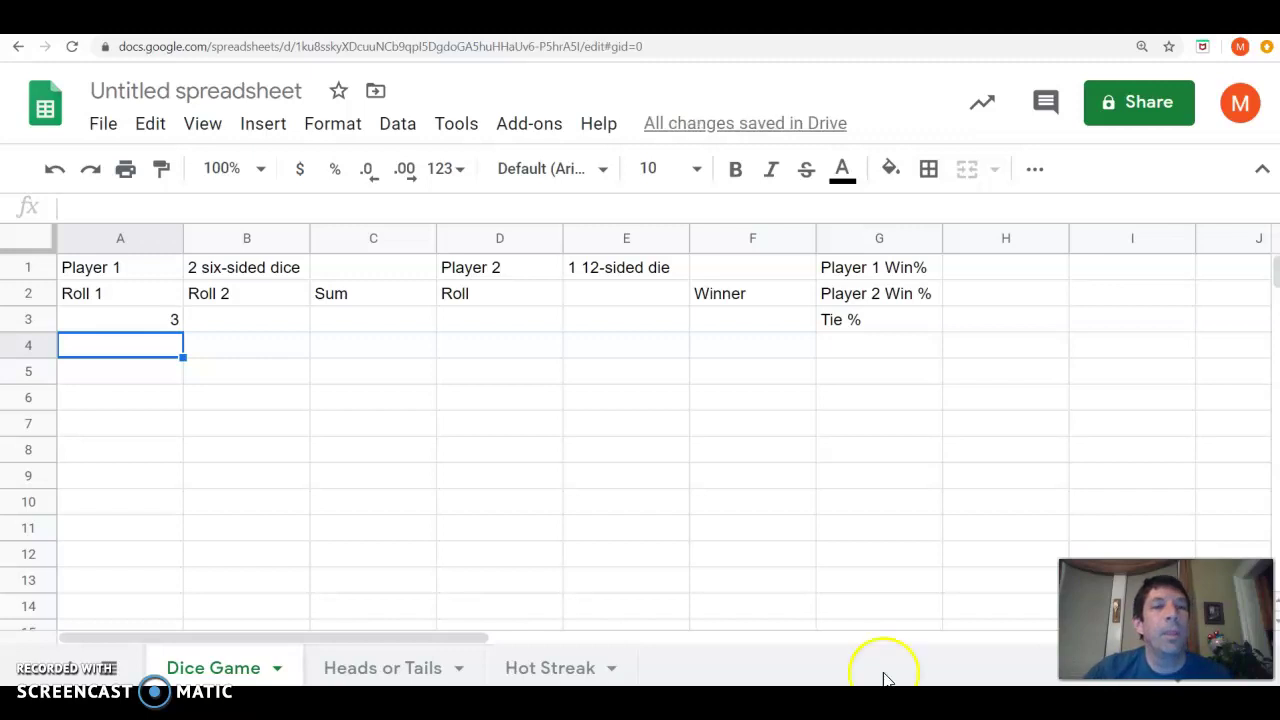
{"action": "left_click", "coordinate": [108, 320]}
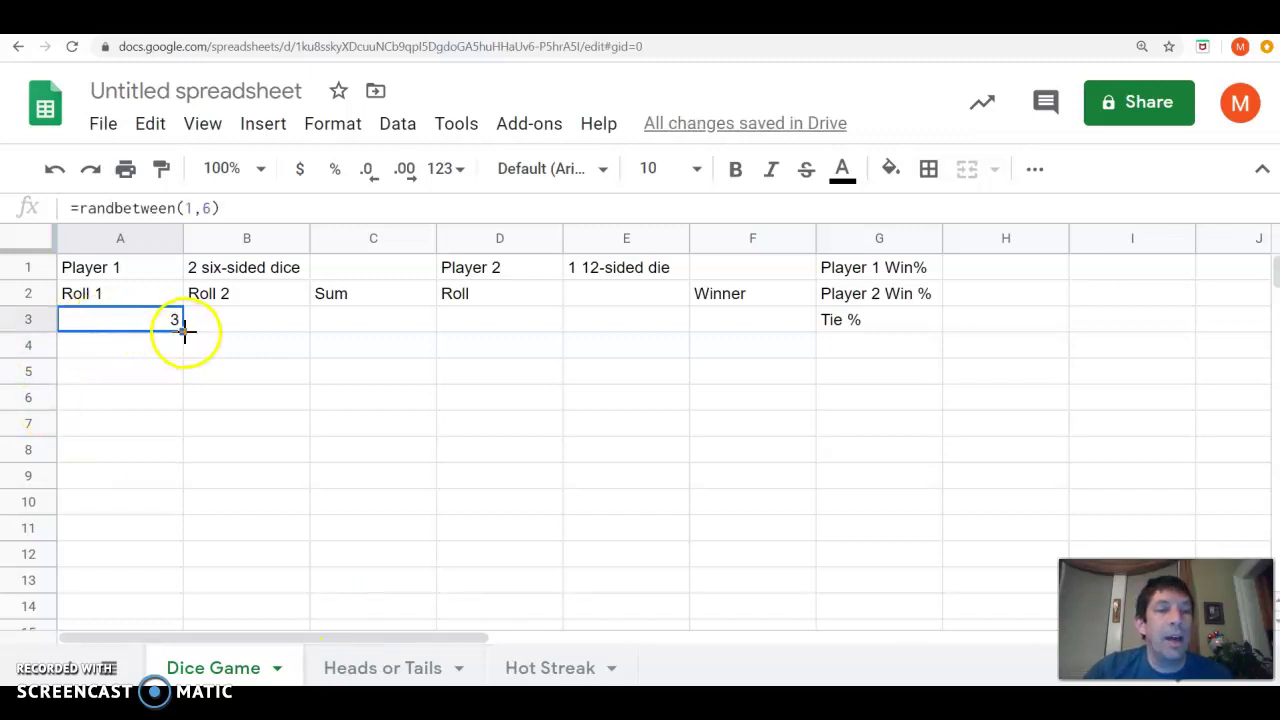
{"action": "left_click_drag", "start_coordinate": [183, 331], "coordinate": [223, 323]}
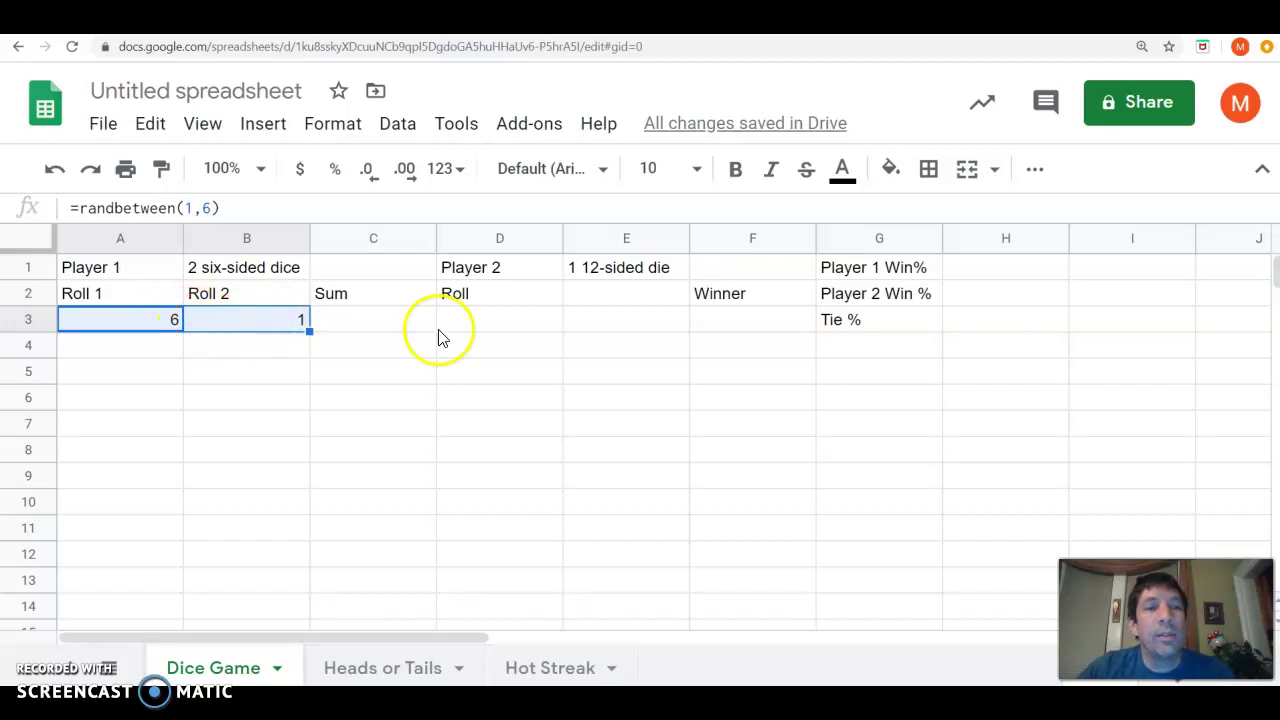
Step: Enter =sum(A3:B3) in C3 to total Player 1's two dice
{"action": "left_click", "coordinate": [395, 318]}
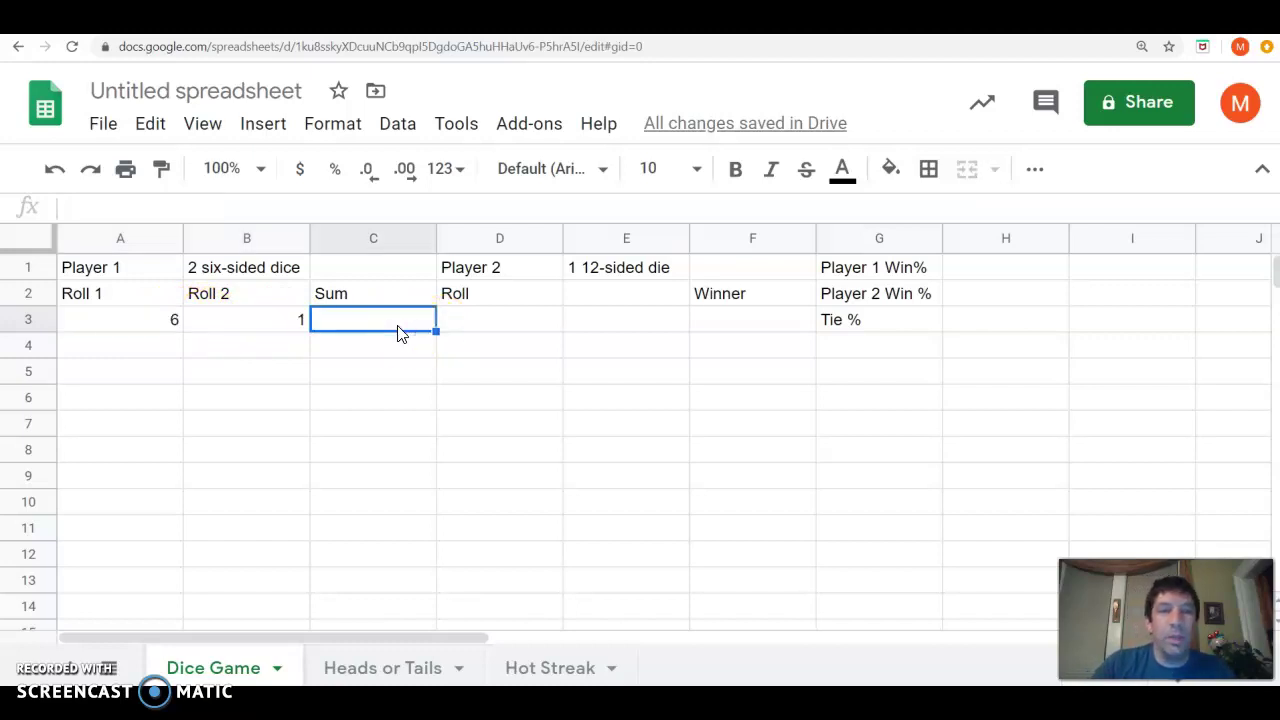
{"action": "type", "text": "=su"}
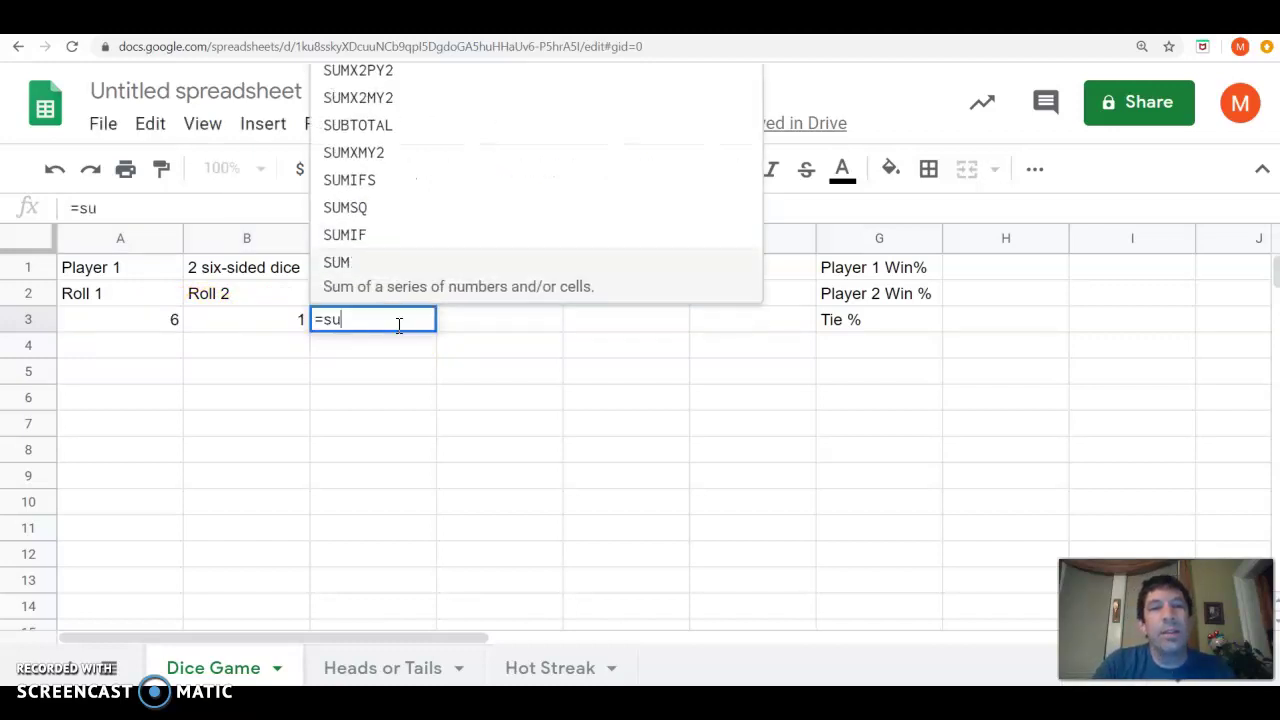
{"action": "type", "text": "m("}
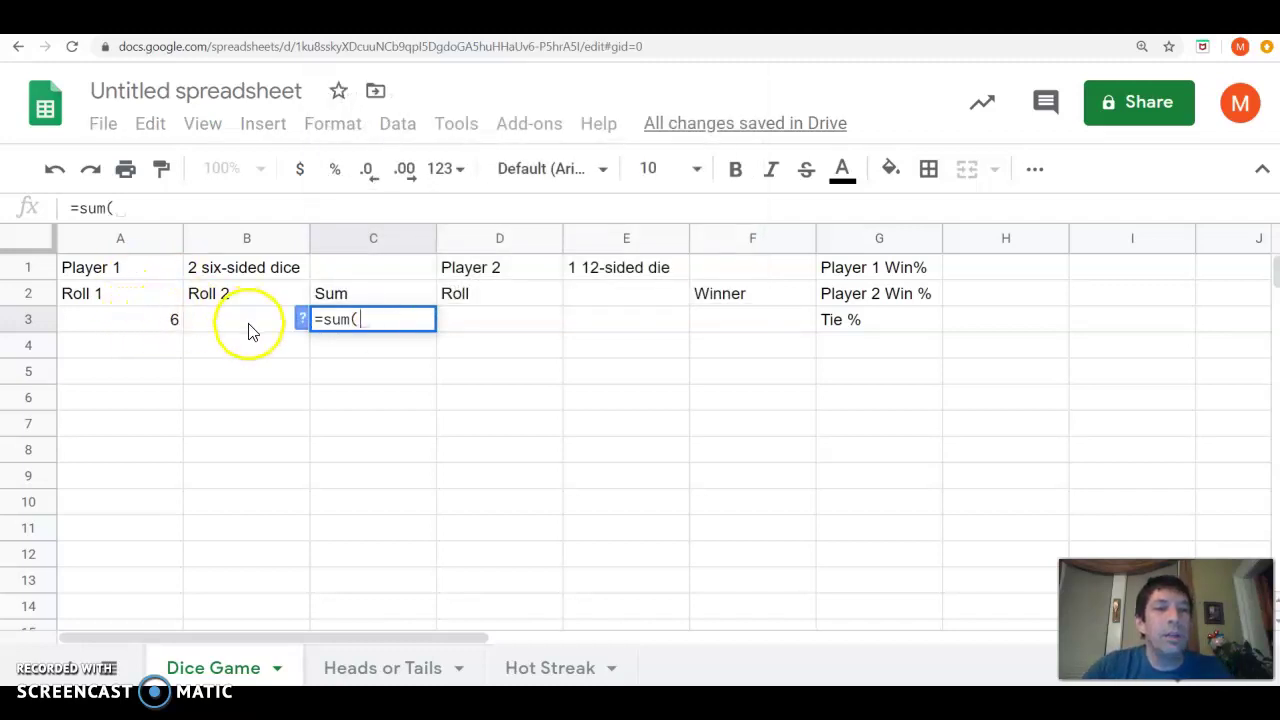
{"action": "left_click", "coordinate": [138, 322]}
{"action": "left_click_drag", "start_coordinate": [138, 322], "coordinate": [229, 322]}
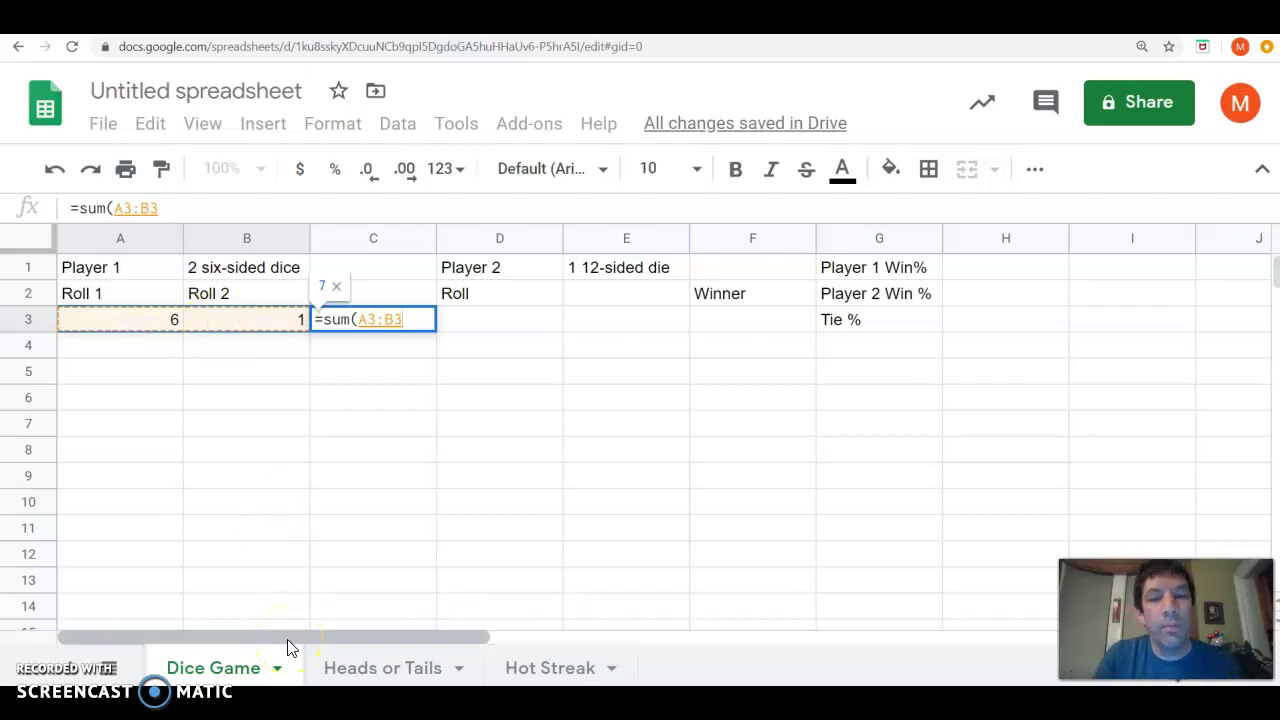
{"action": "type", "text": ")"}
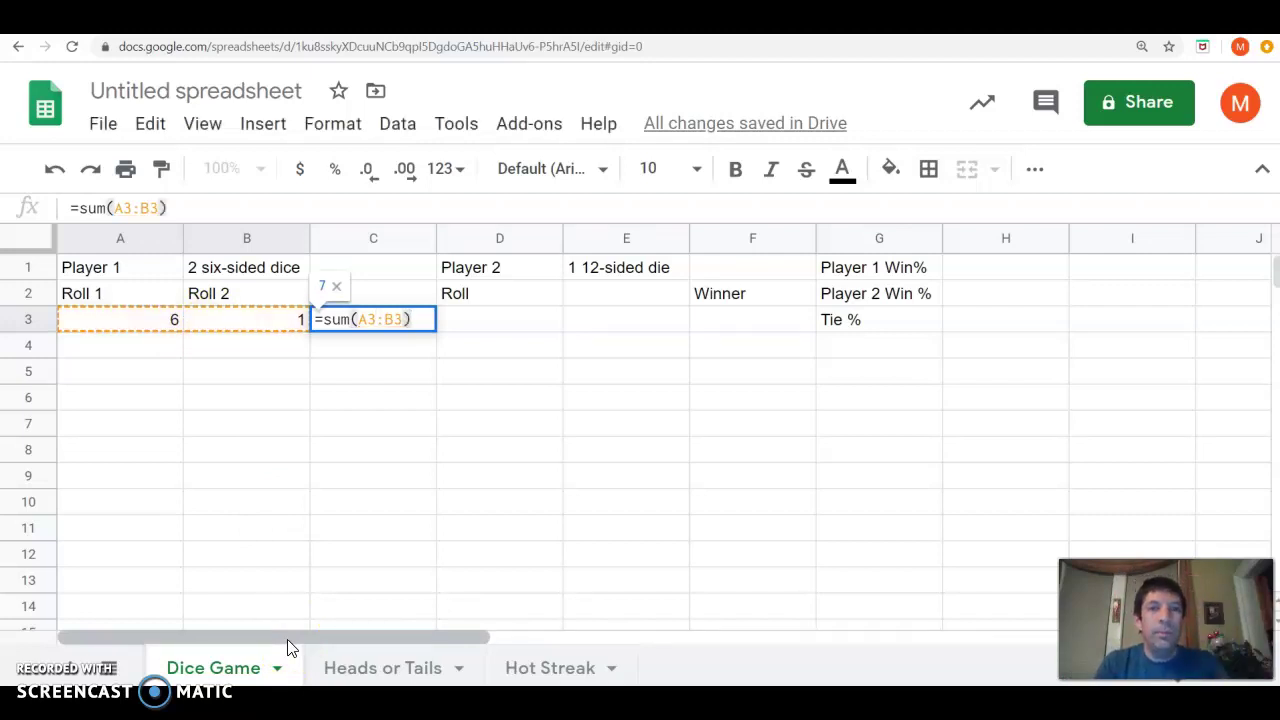
{"action": "key", "text": "Return"}
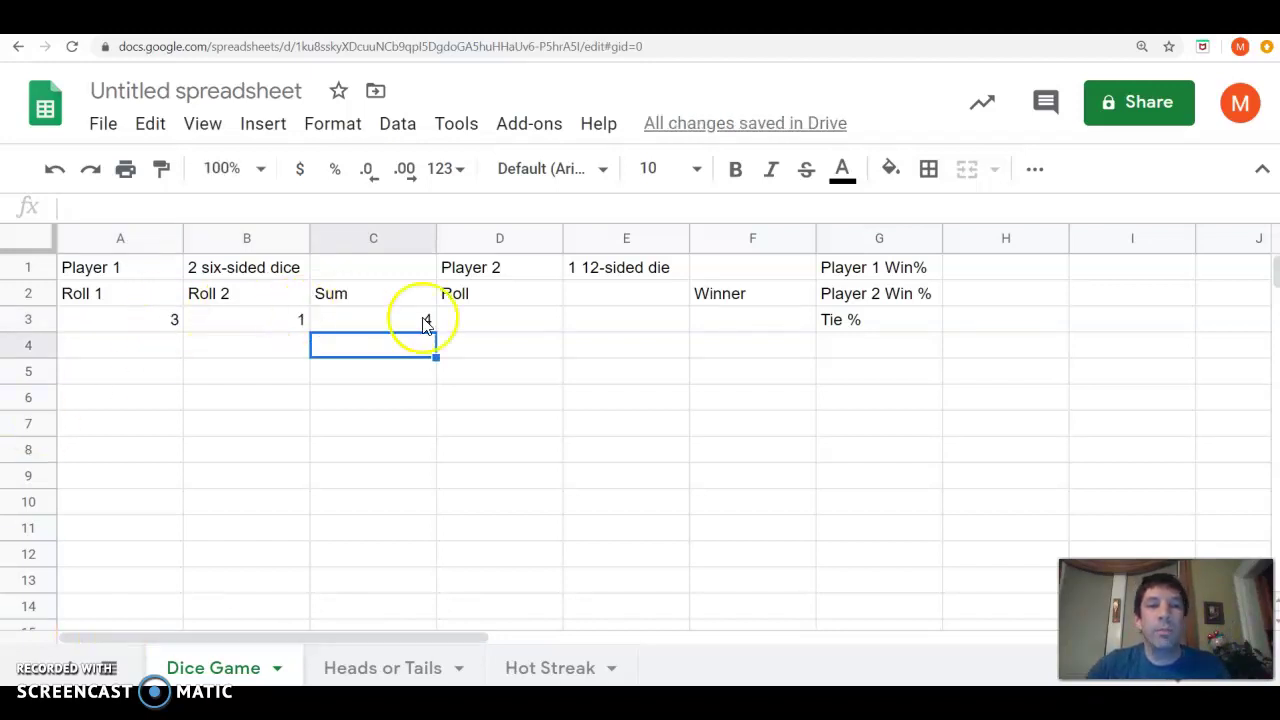
Step: Copy B3's roll formula into D3 and change it to =randbetween(1,12)
{"action": "left_click", "coordinate": [505, 328]}
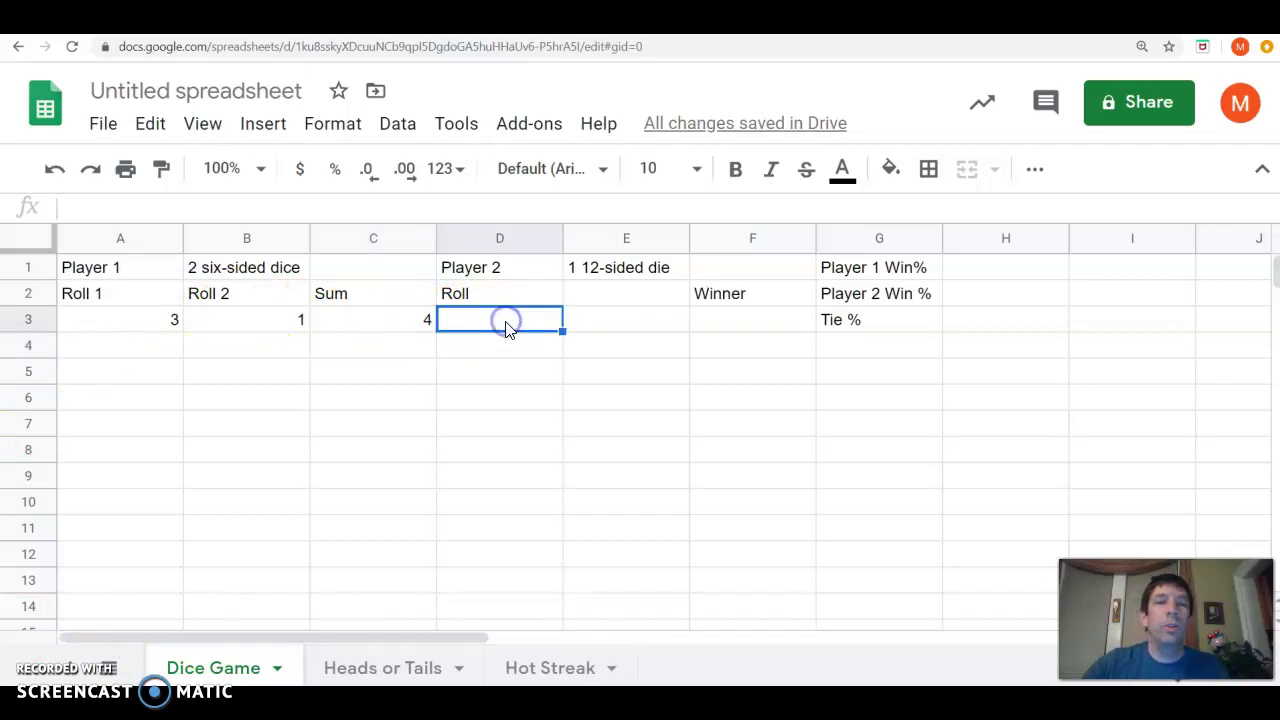
{"action": "left_click", "coordinate": [270, 330]}
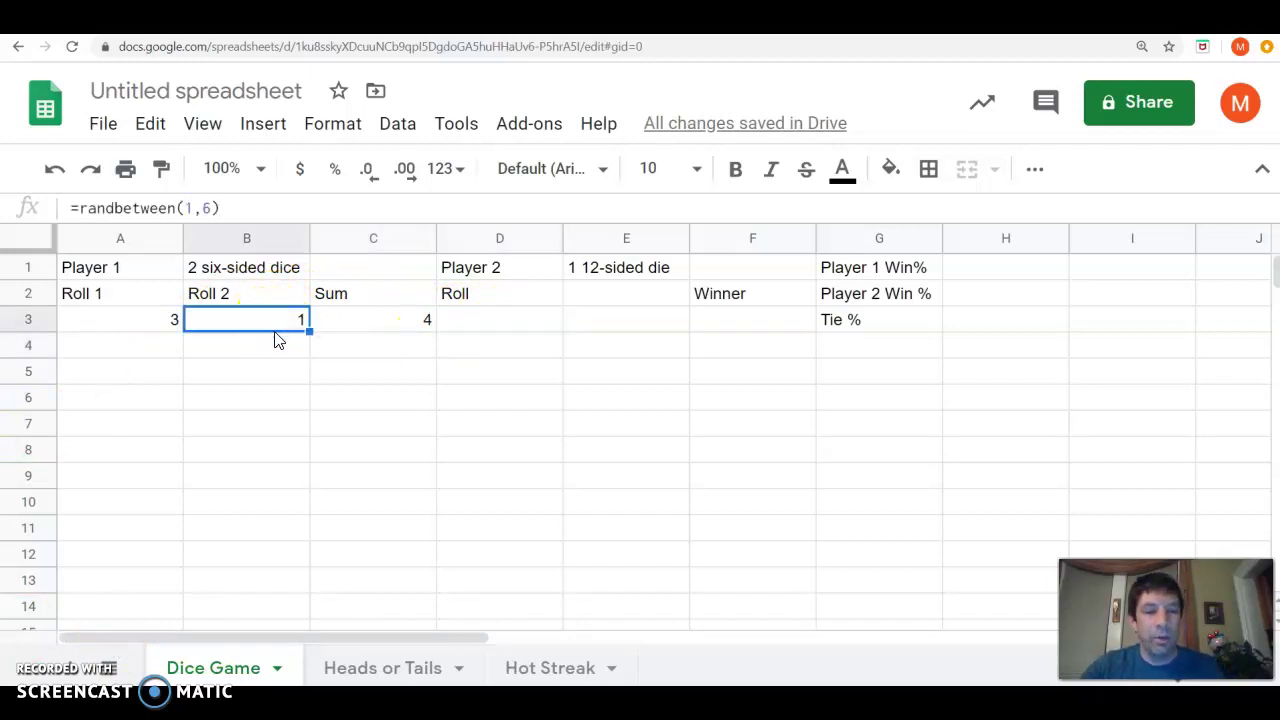
{"action": "key", "text": "ctrl+c"}
{"action": "left_click", "coordinate": [487, 321]}
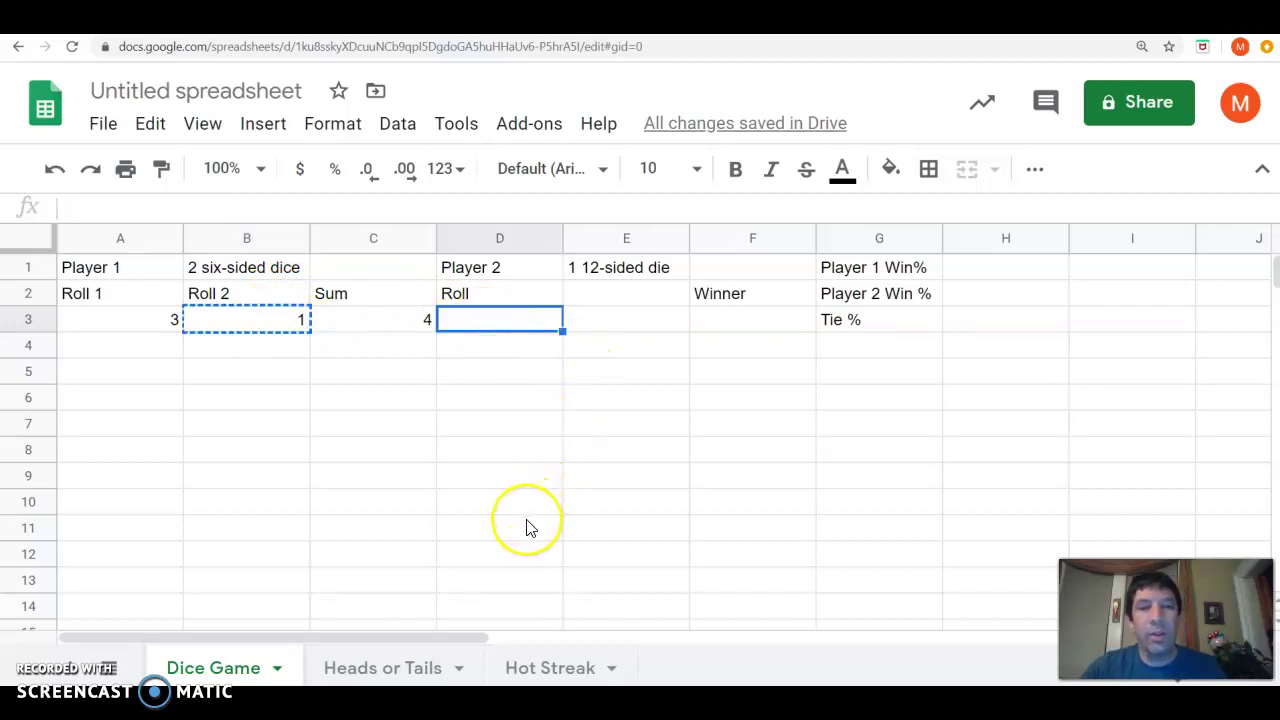
{"action": "key", "text": "ctrl+v"}
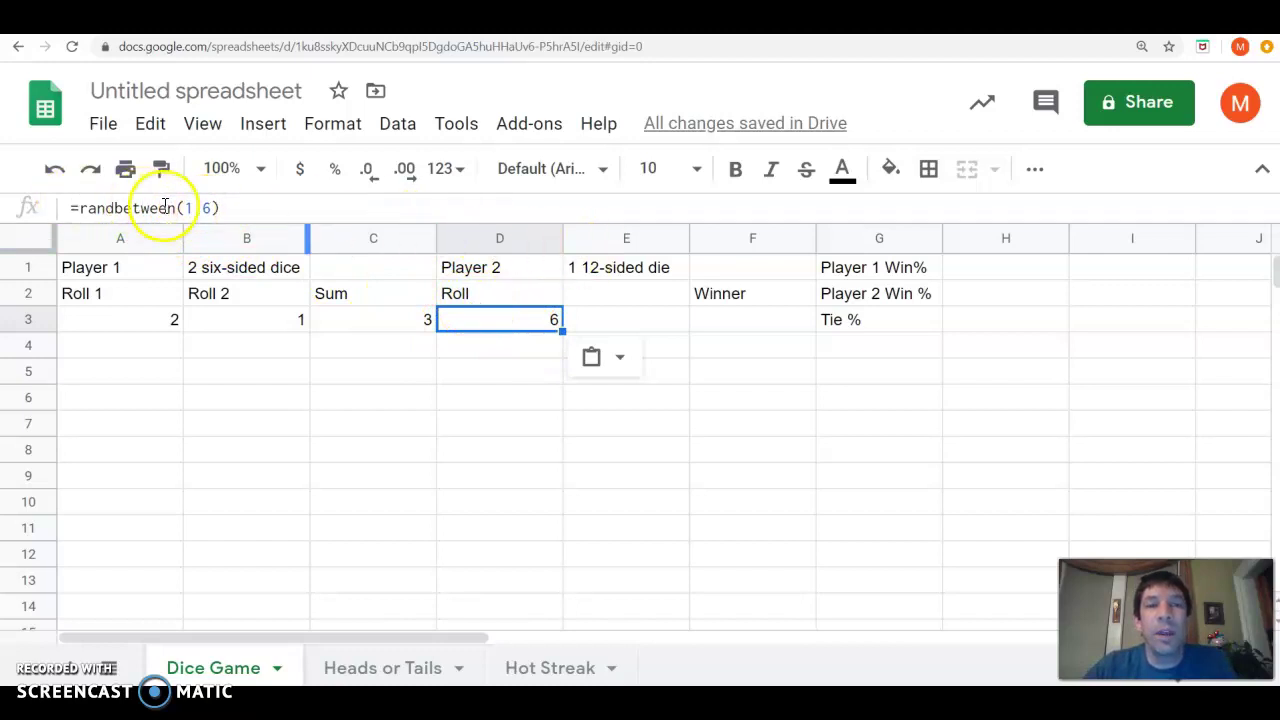
{"action": "left_click", "coordinate": [202, 210]}
{"action": "double_click", "coordinate": [204, 209]}
{"action": "type", "text": "12"}
{"action": "key", "text": "Return"}
{"action": "key", "text": "Up"}
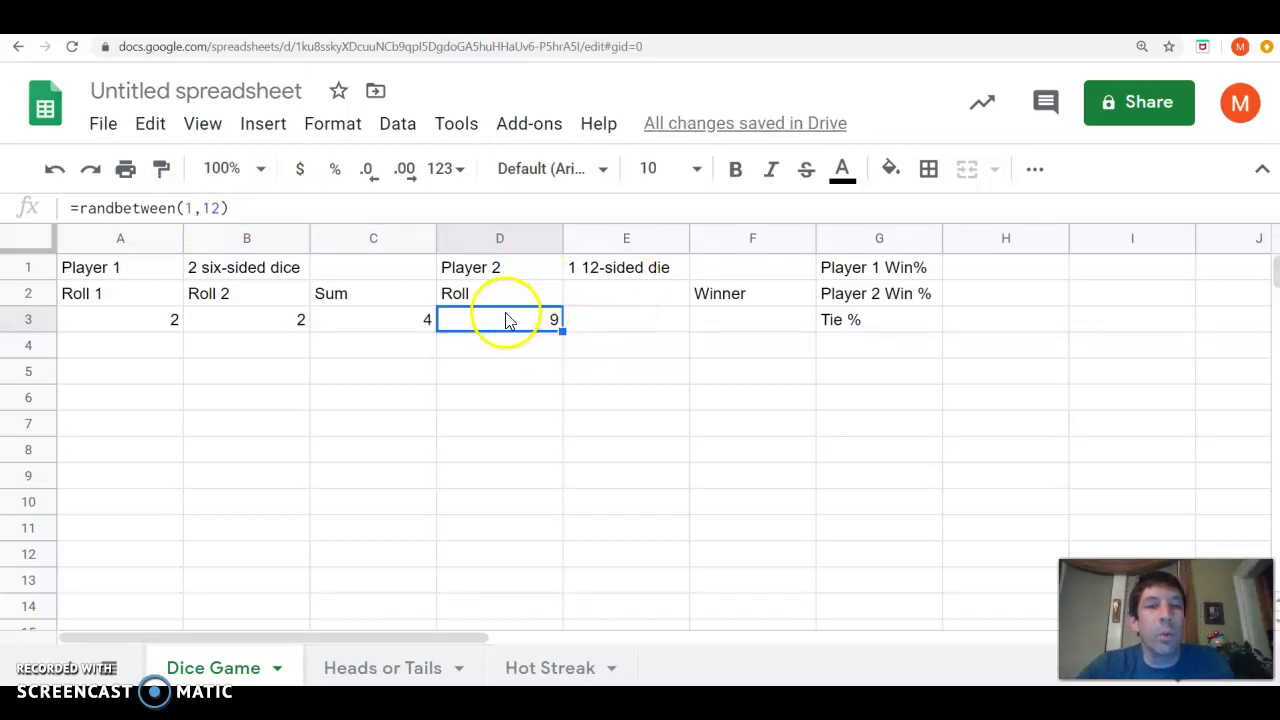
Step: Enter =if(C3>D3,"Player 1",if(C3<D3,"Player 2","Tie")) in F3
{"action": "left_click", "coordinate": [714, 324]}
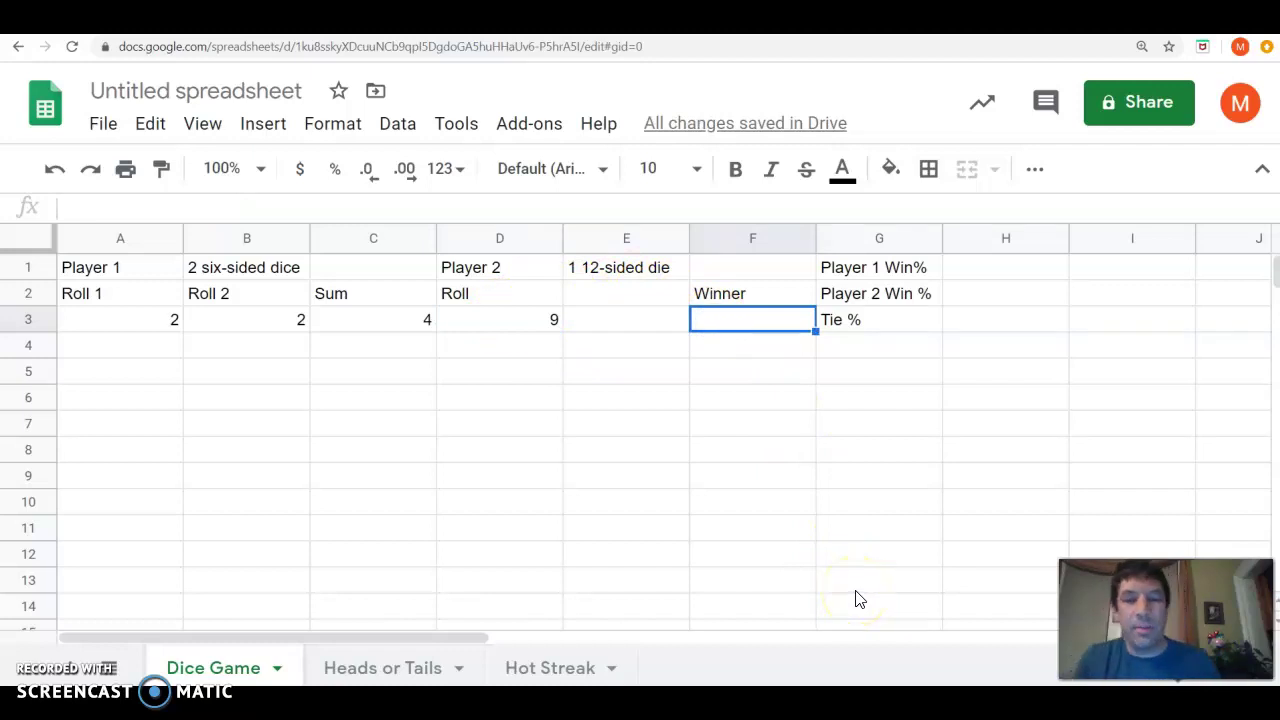
{"action": "type", "text": "=i"}
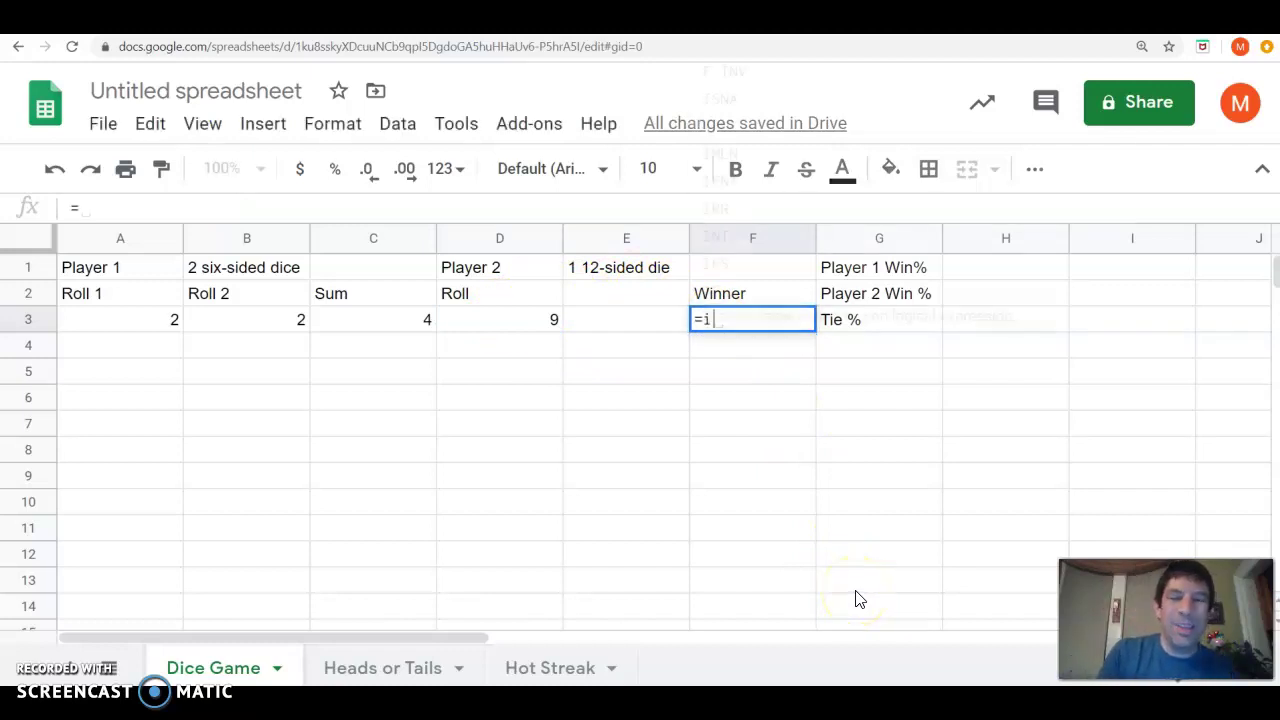
{"action": "type", "text": "f("}
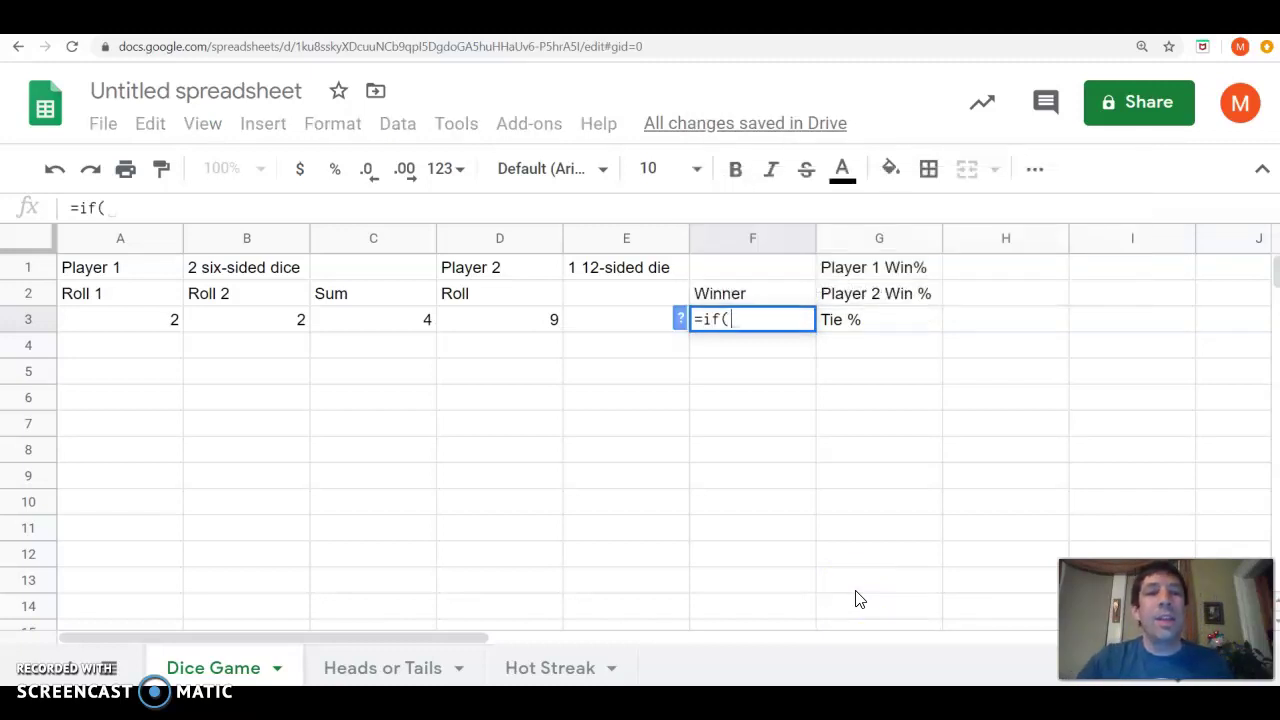
{"action": "left_click", "coordinate": [372, 321]}
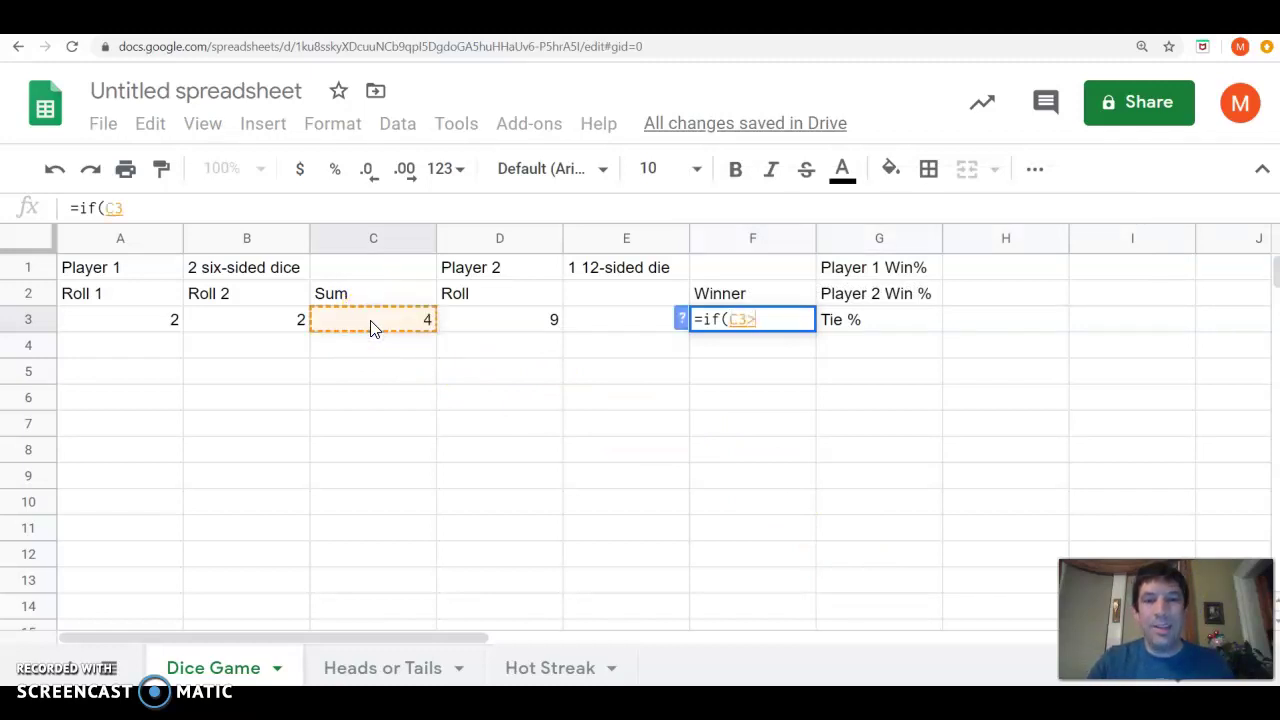
{"action": "type", "text": ">"}
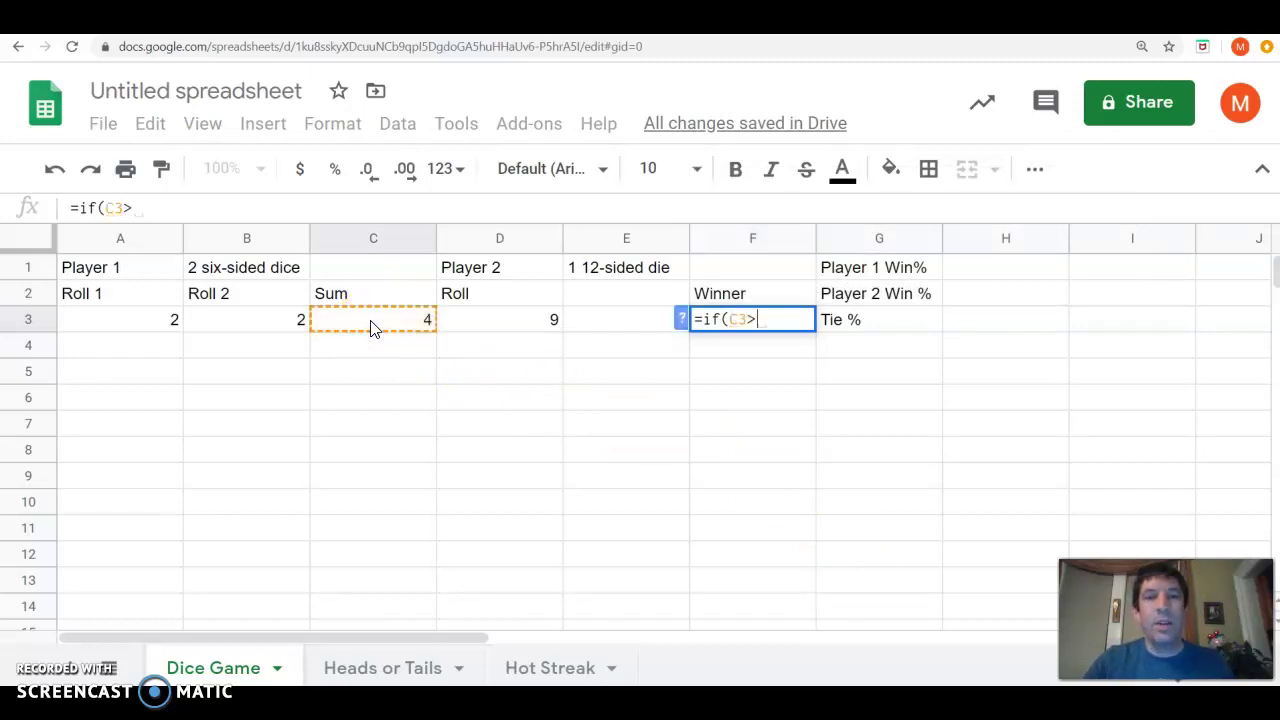
{"action": "left_click", "coordinate": [516, 331]}
{"action": "type", "text": ","}
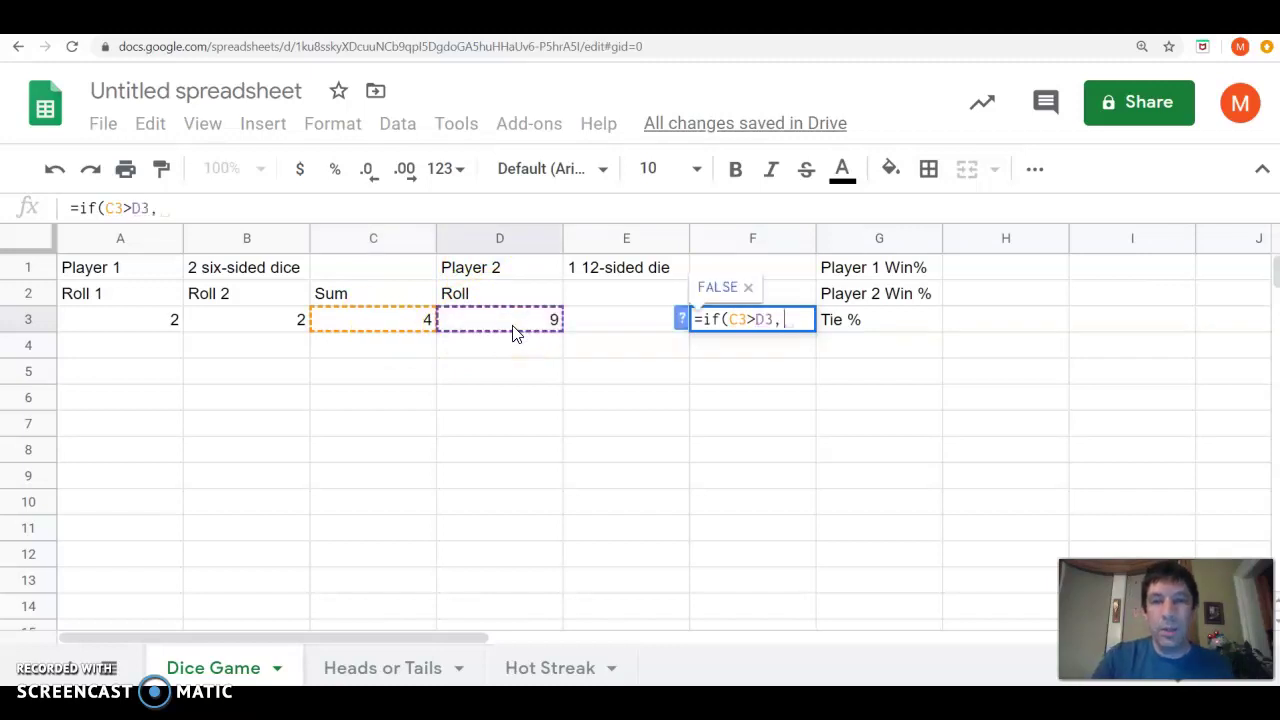
{"action": "type", "text": "\""}
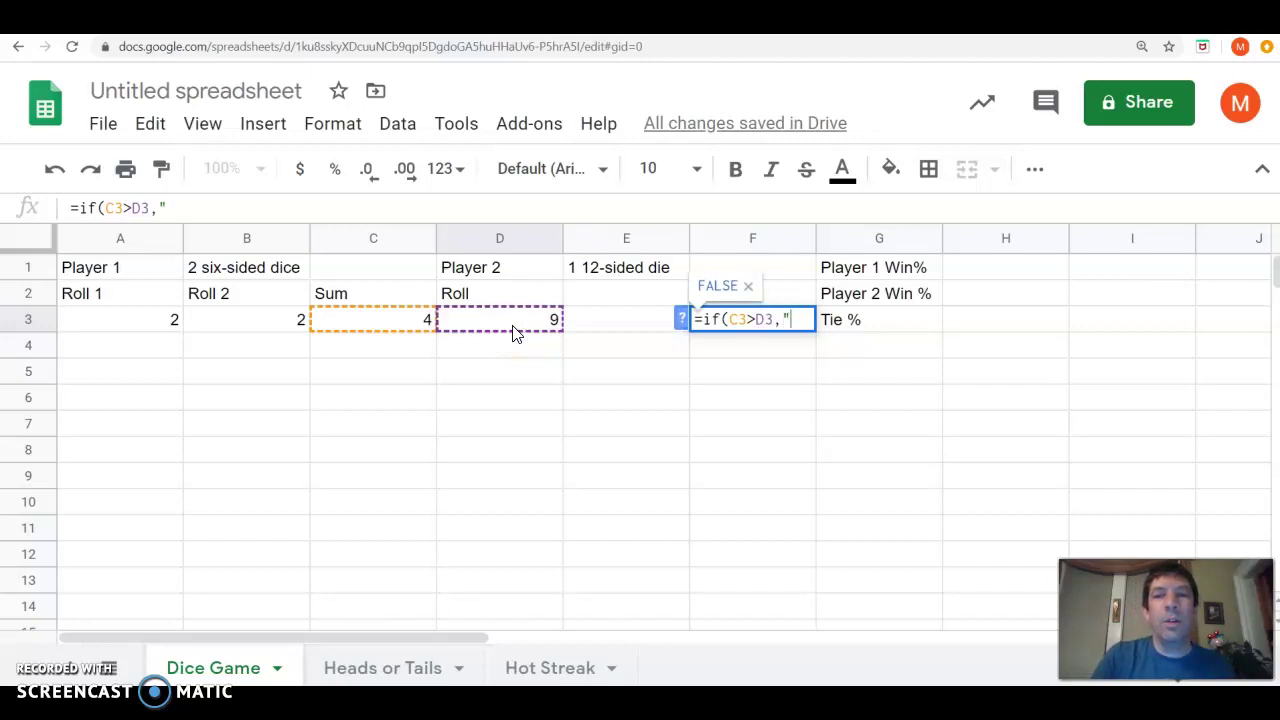
{"action": "type", "text": "Player 1\""}
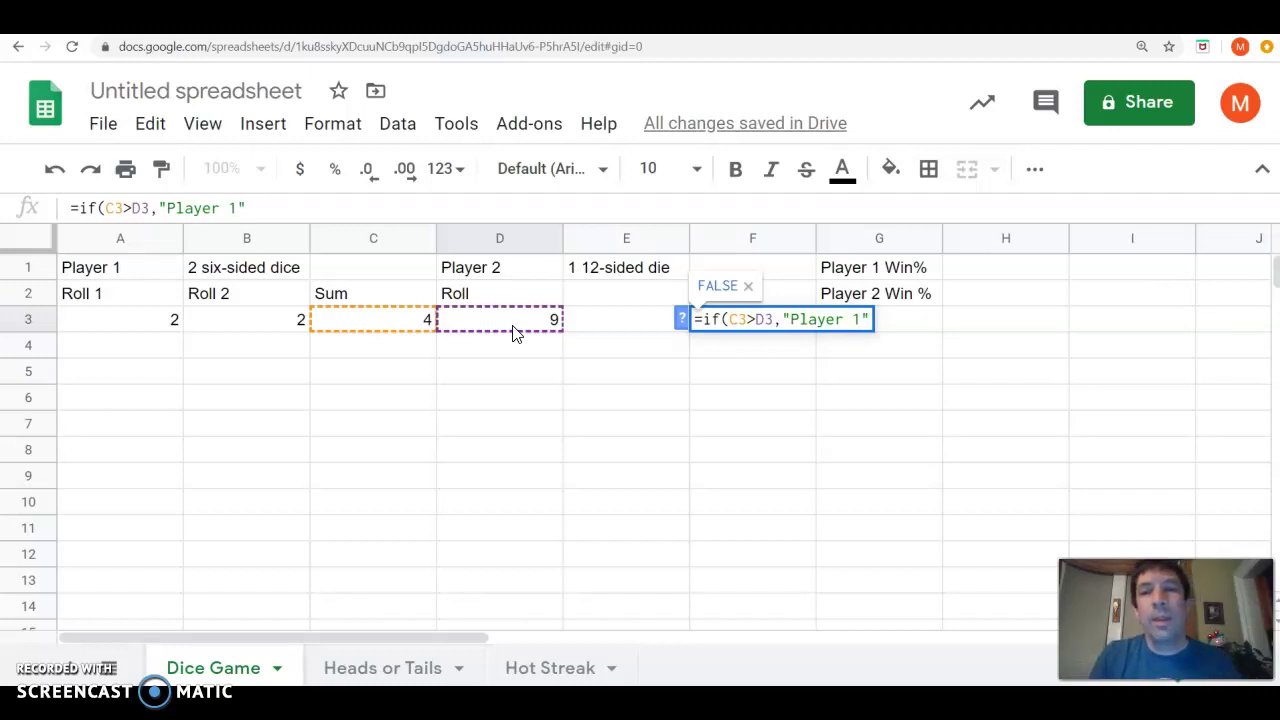
{"action": "type", "text": ","}
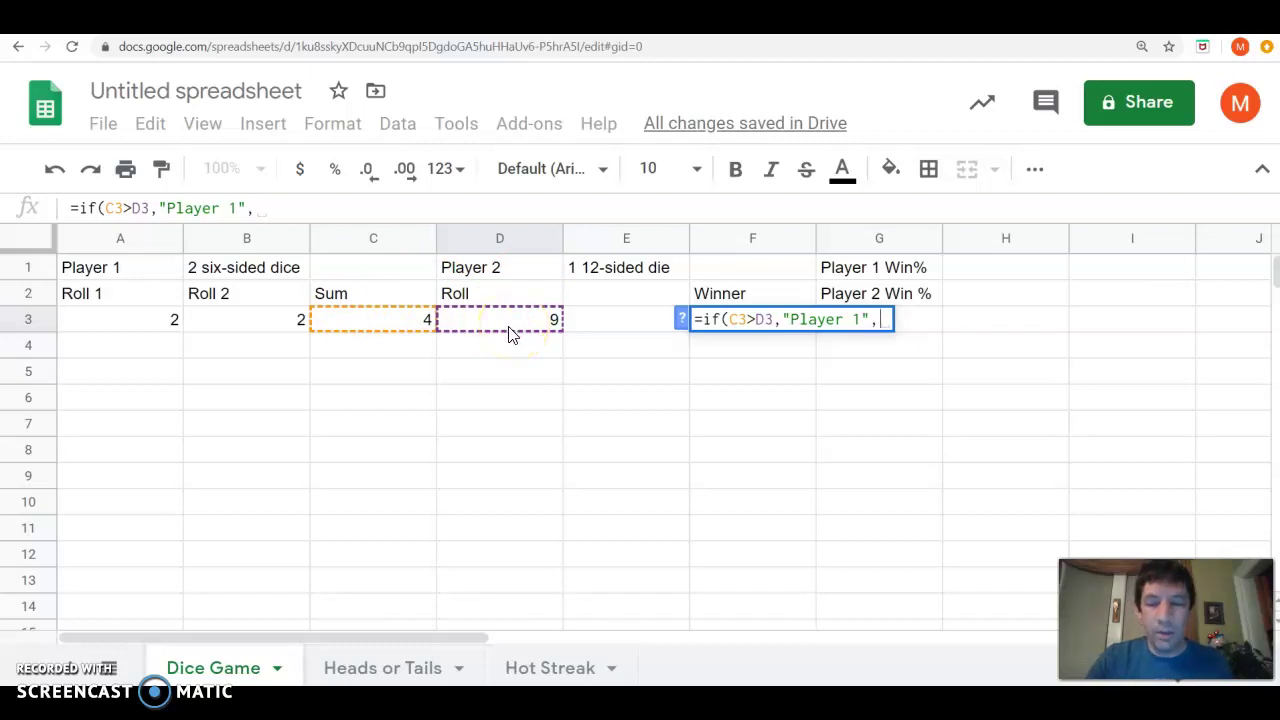
{"action": "type", "text": "if"}
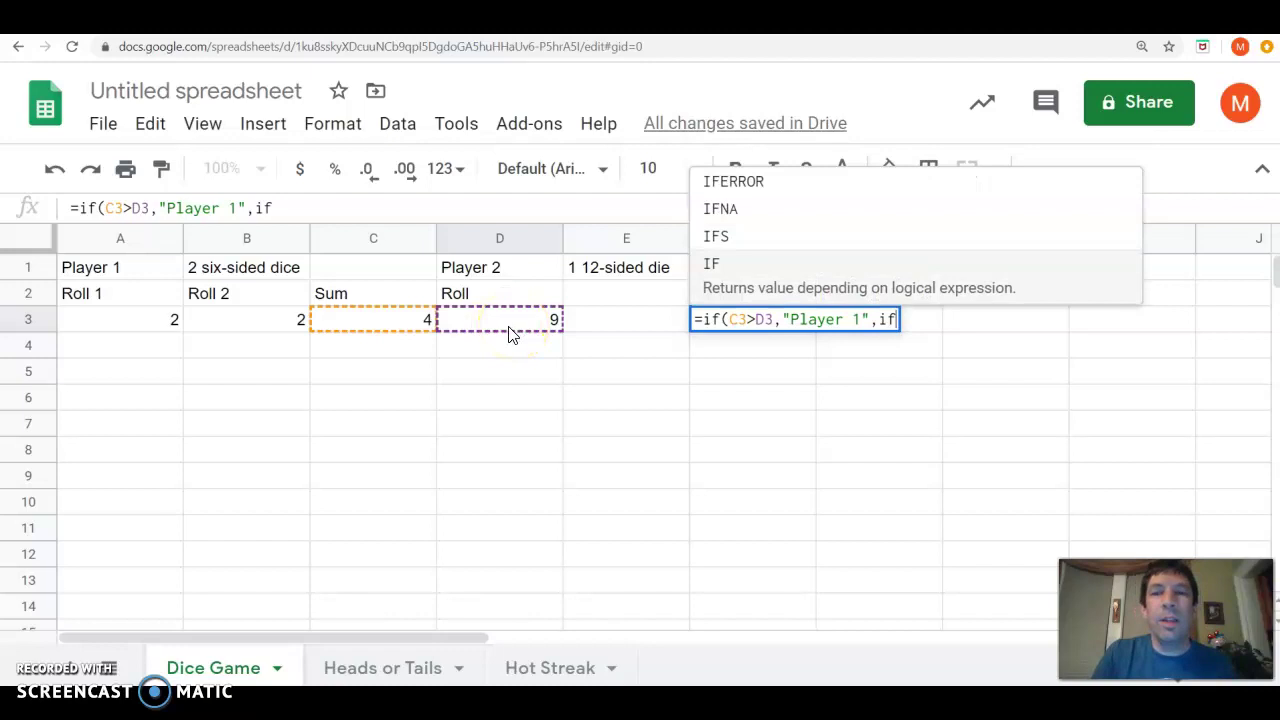
{"action": "type", "text": "("}
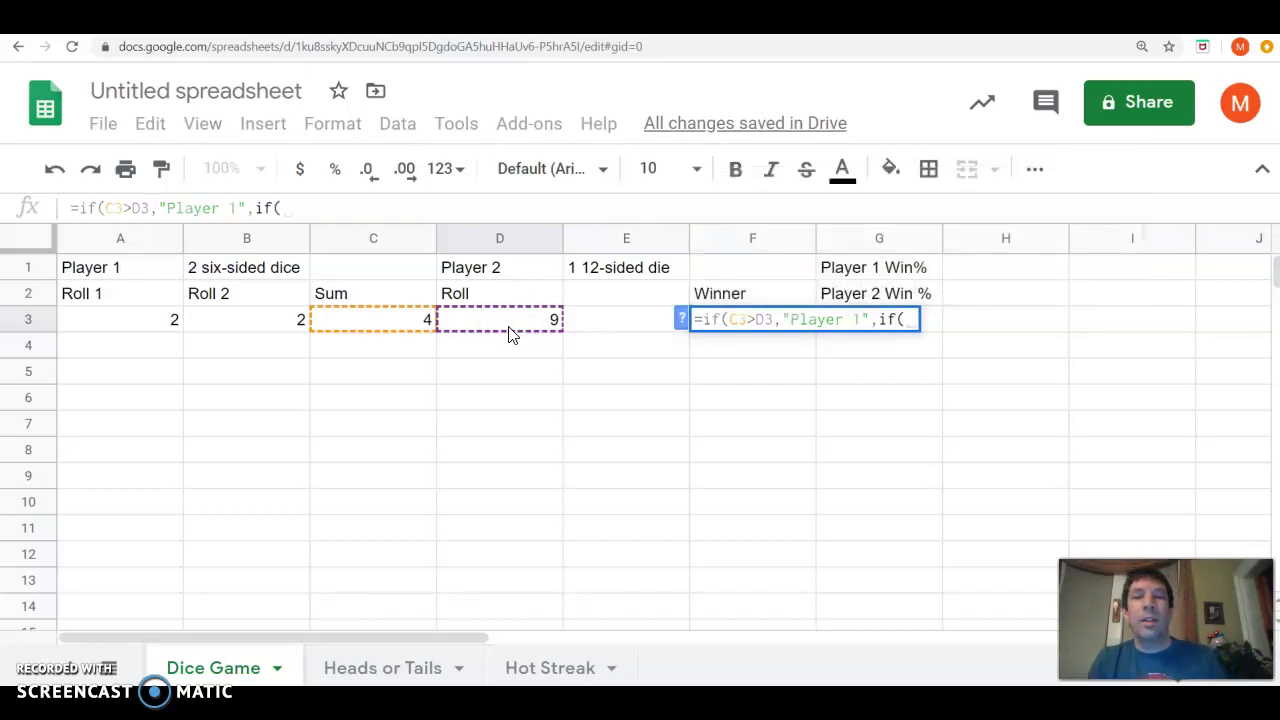
{"action": "type", "text": "C3"}
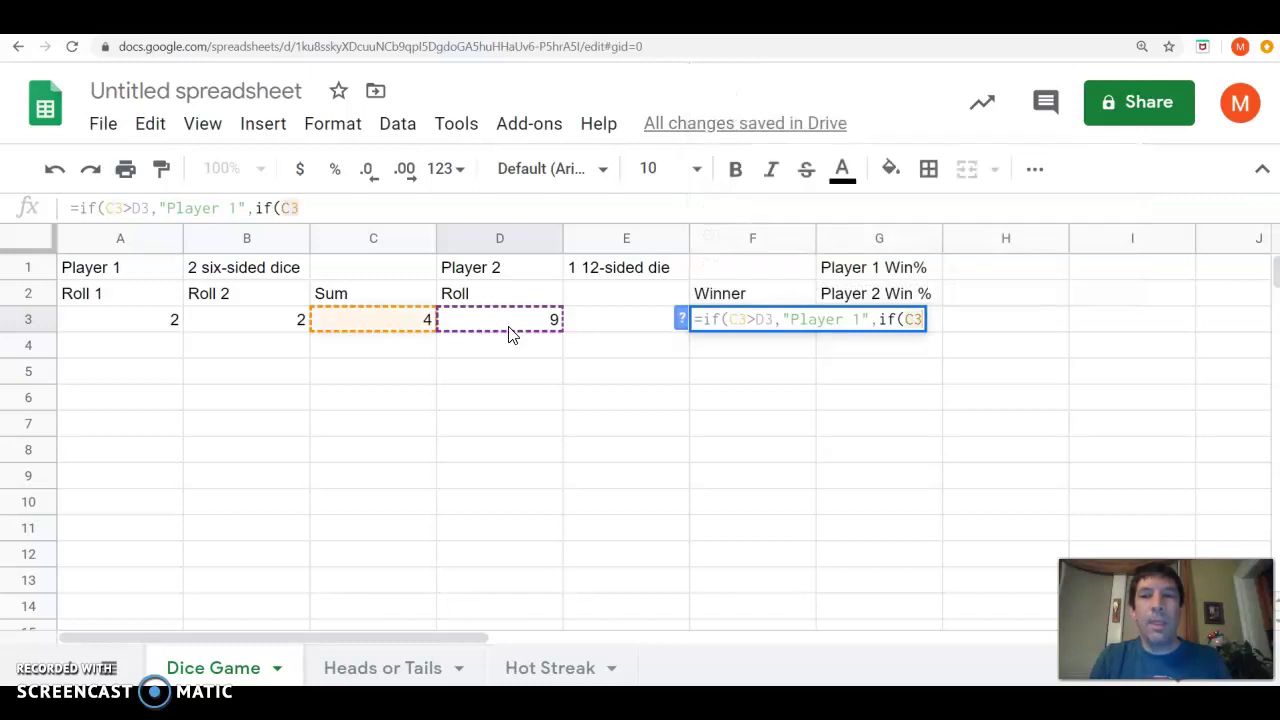
{"action": "type", "text": "<D3"}
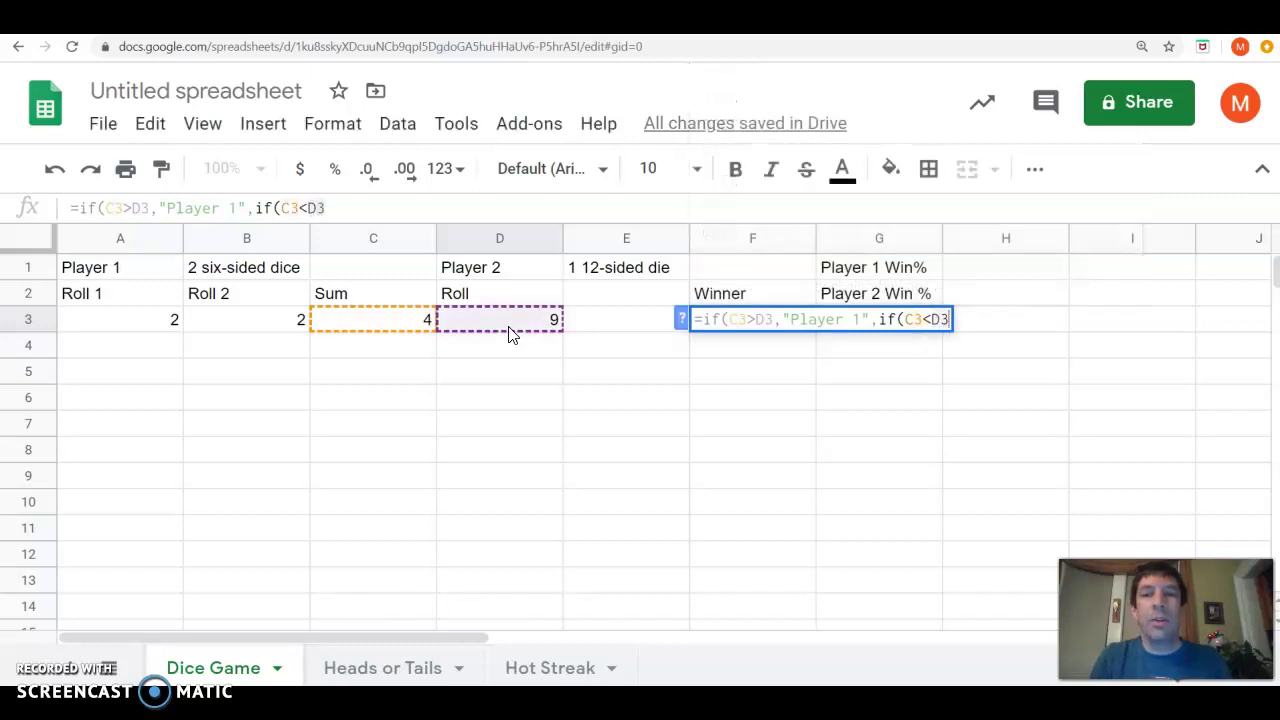
{"action": "type", "text": ","}
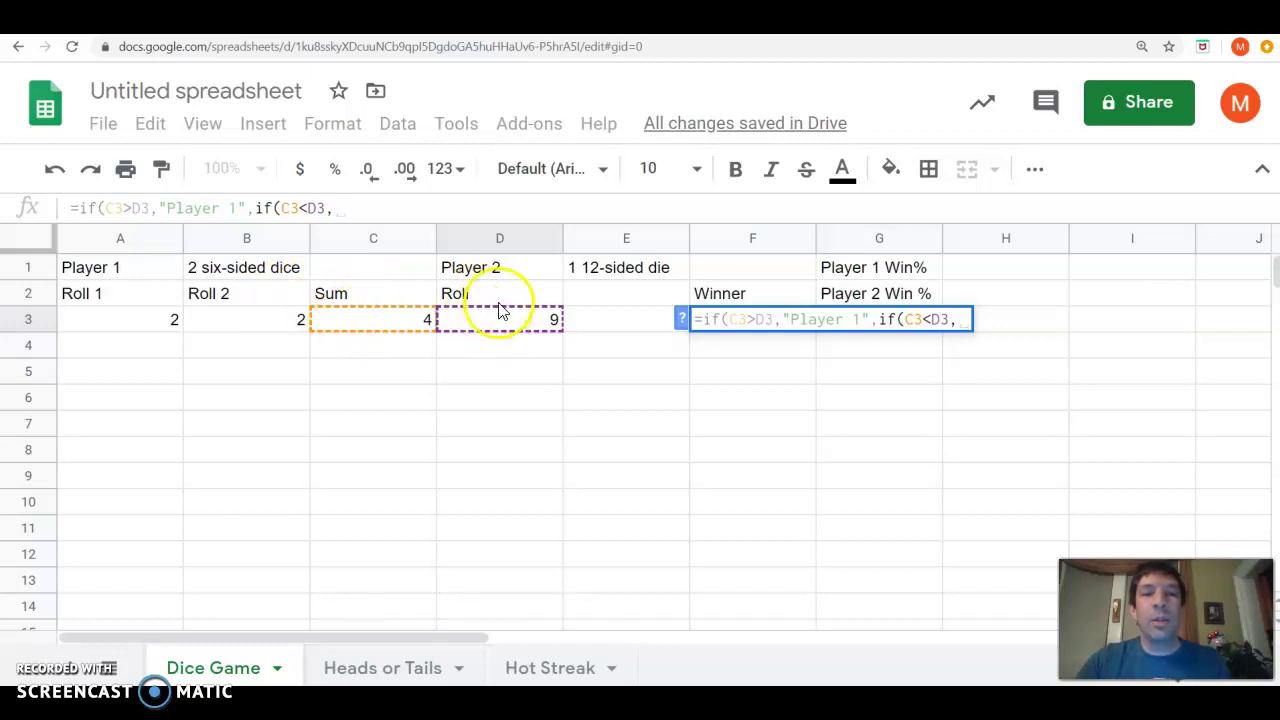
{"action": "type", "text": "\""}
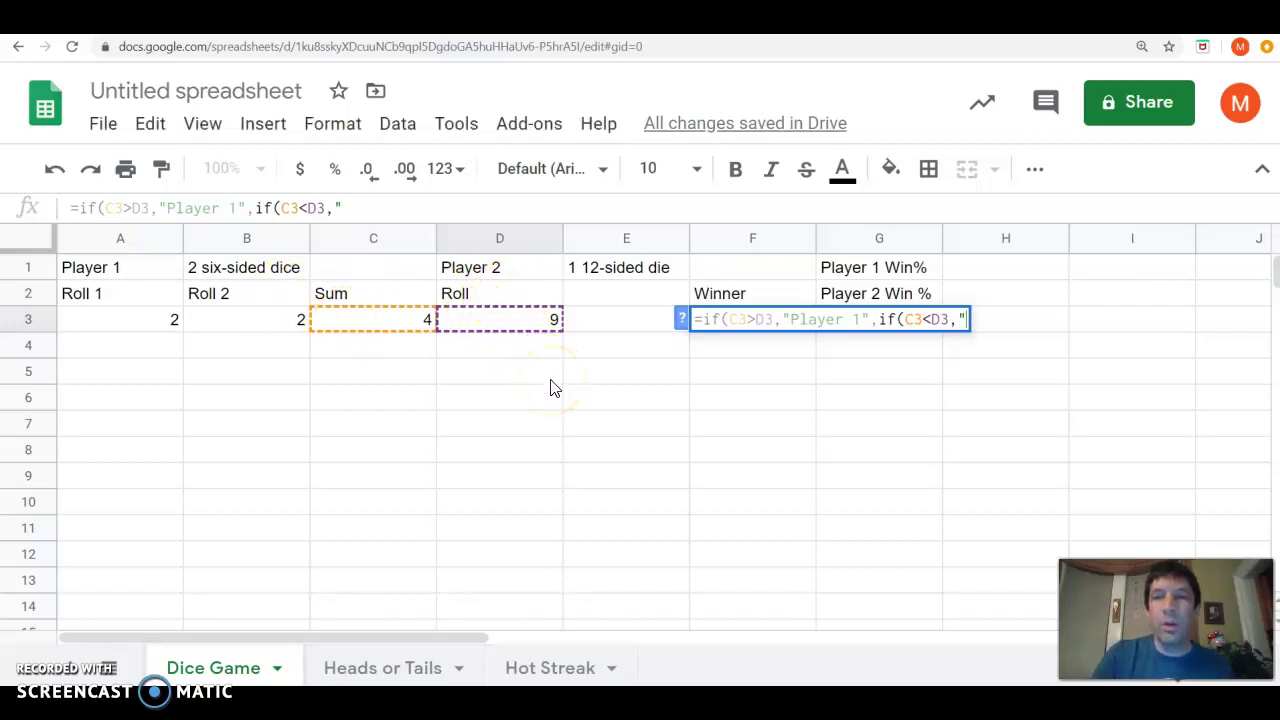
{"action": "type", "text": "Player "}
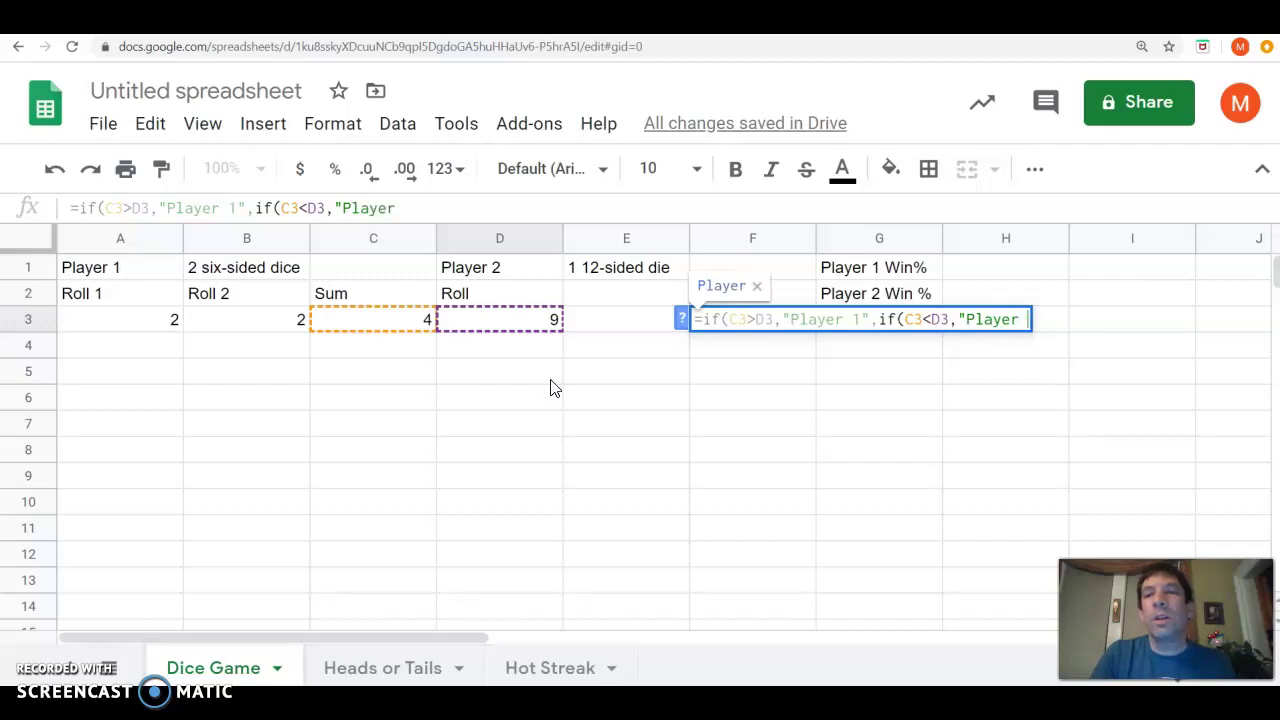
{"action": "type", "text": "2\""}
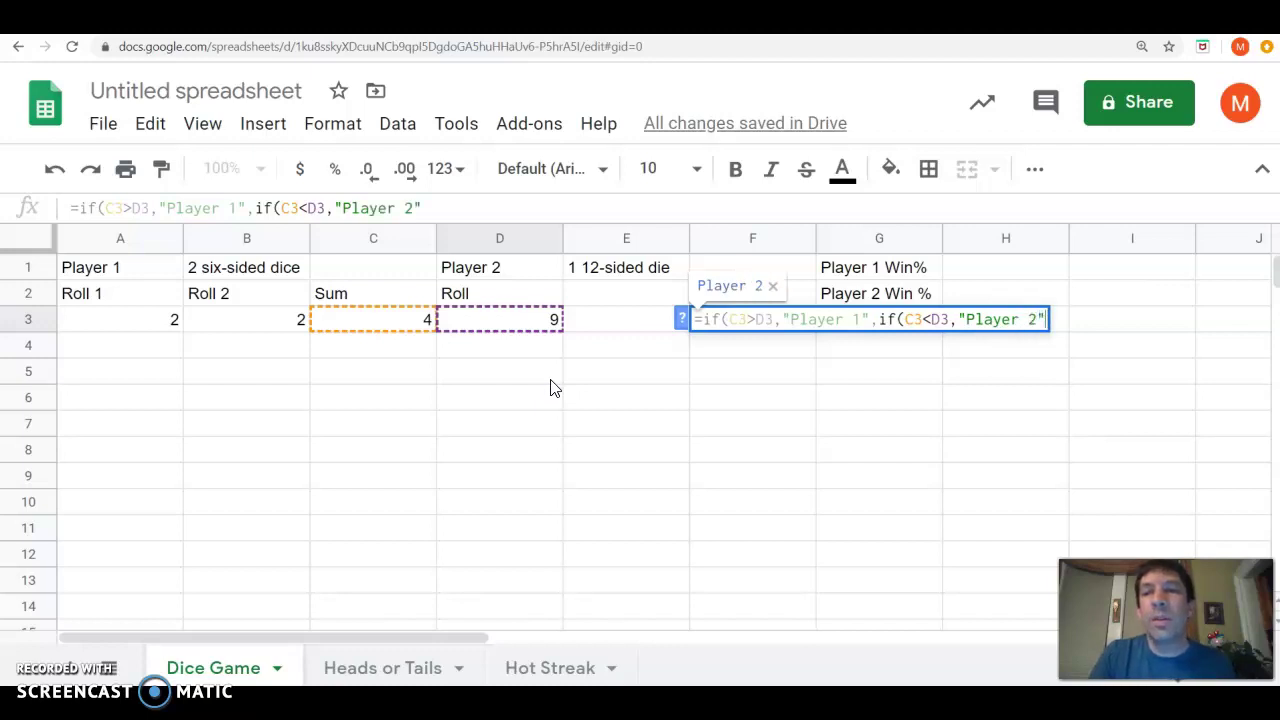
{"action": "type", "text": ","}
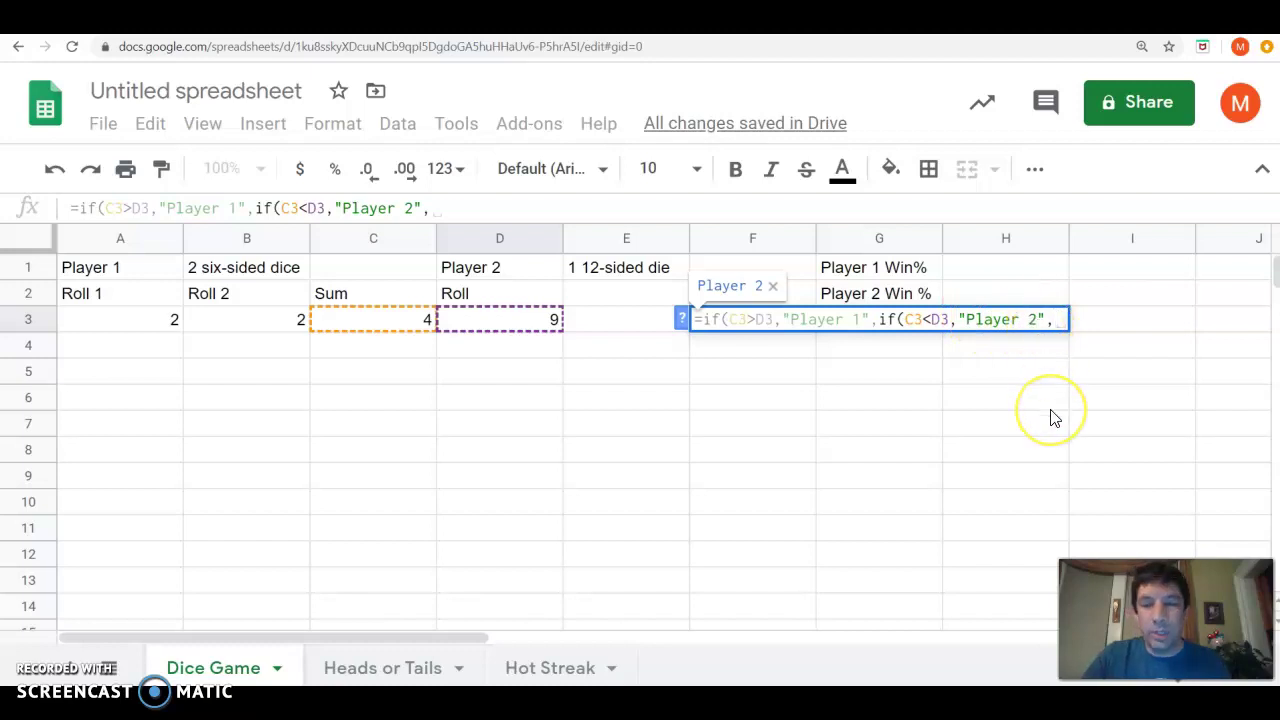
{"action": "type", "text": "\"Tie\")"}
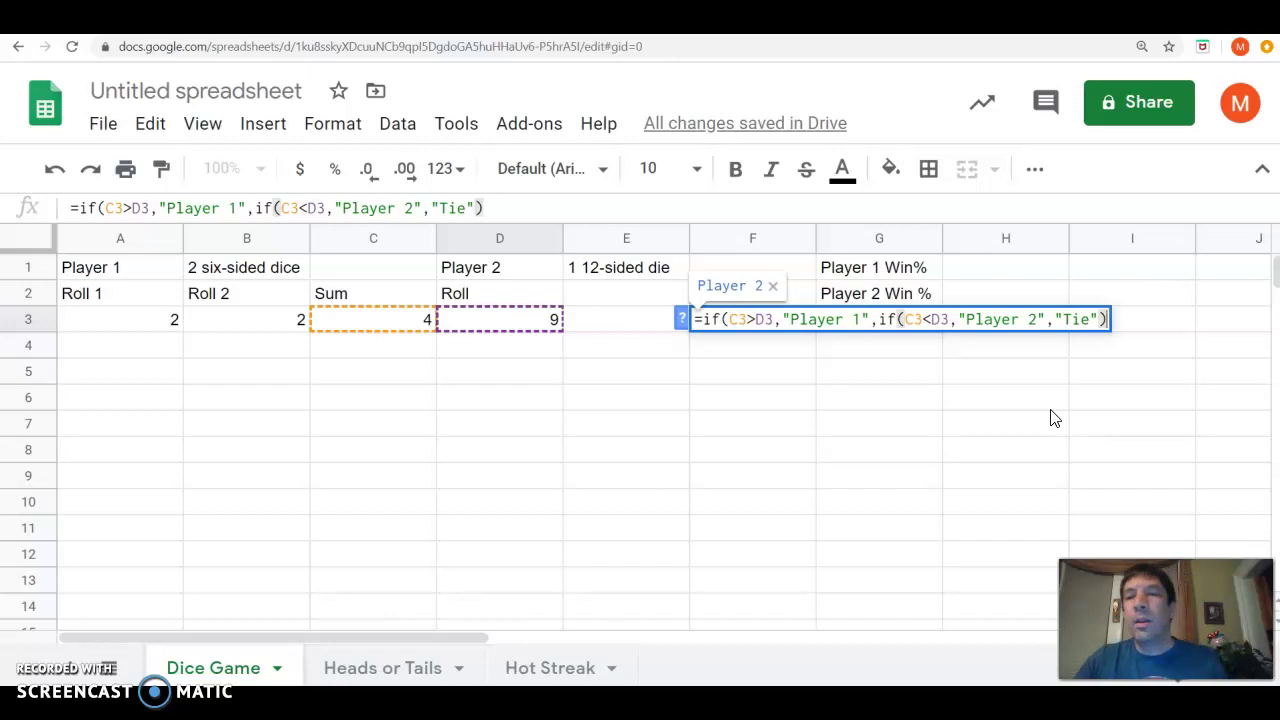
{"action": "type", "text": ")"}
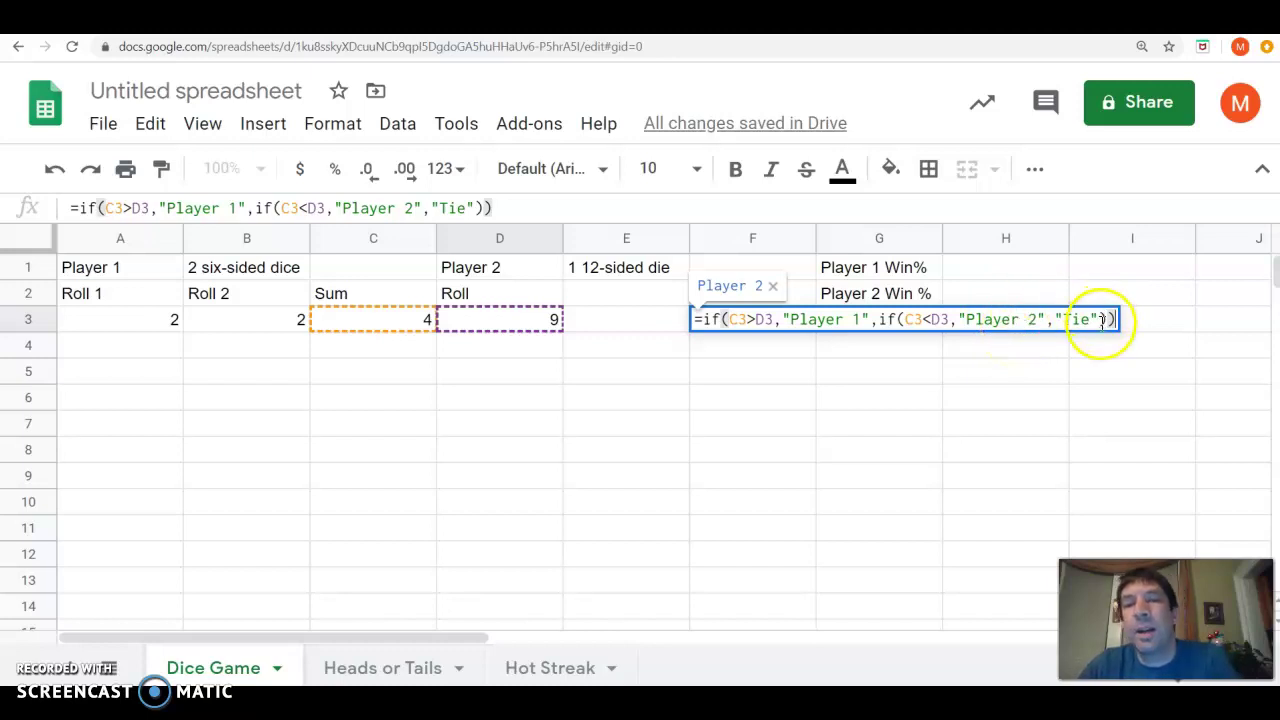
{"action": "key", "text": "Return"}
{"action": "key", "text": "Up"}
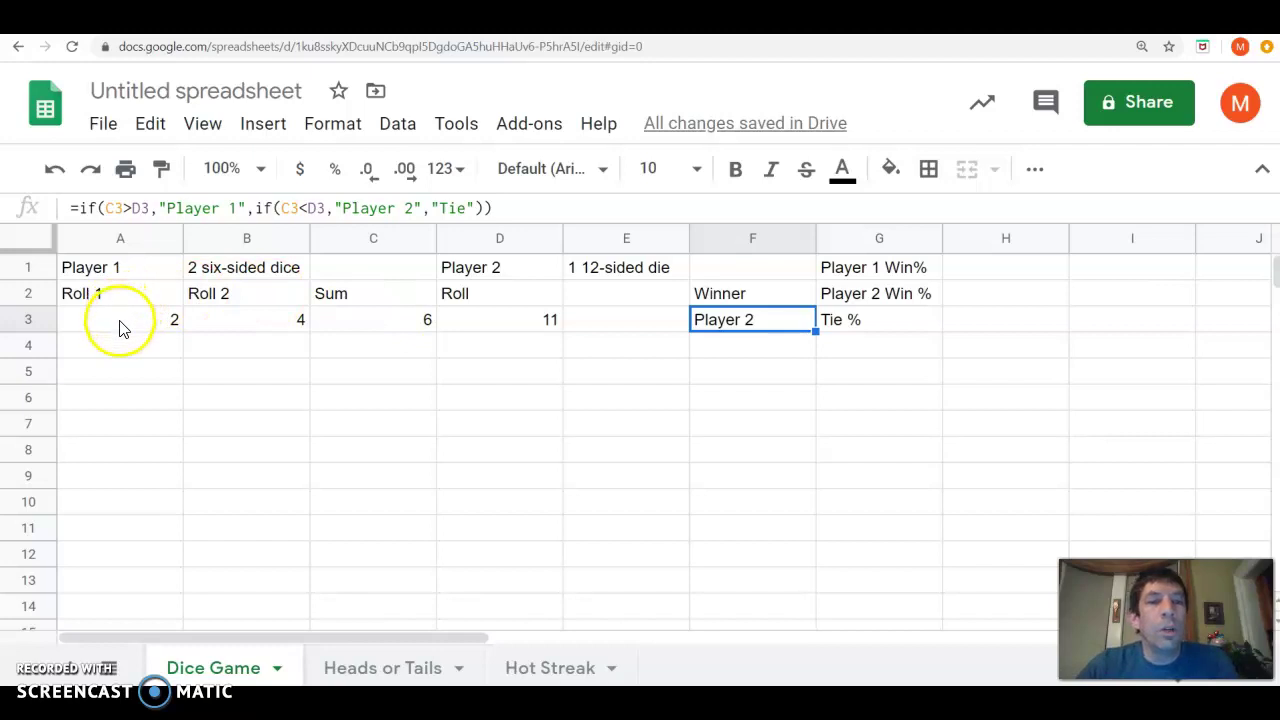
Step: Fill the A3:F3 roll, sum and winner formulas down through row 502
{"action": "left_click_drag", "start_coordinate": [128, 320], "coordinate": [733, 326]}
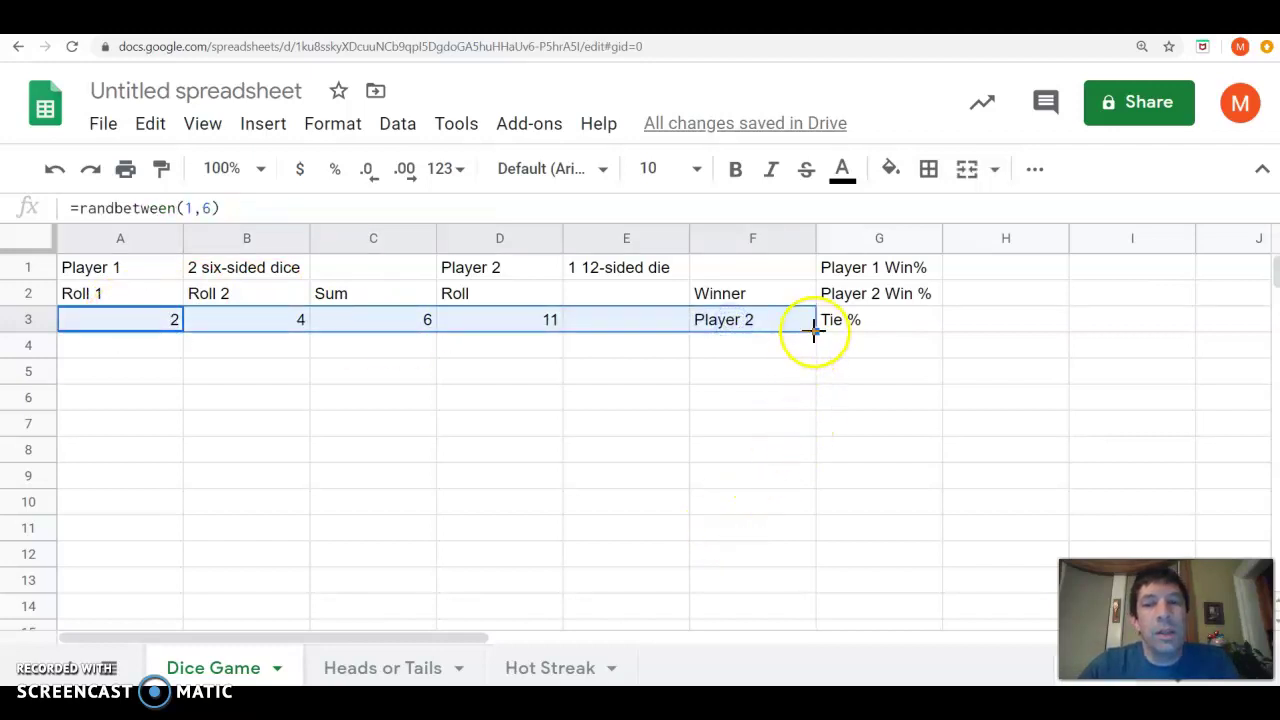
{"action": "left_click_drag", "start_coordinate": [816, 330], "coordinate": [810, 332]}
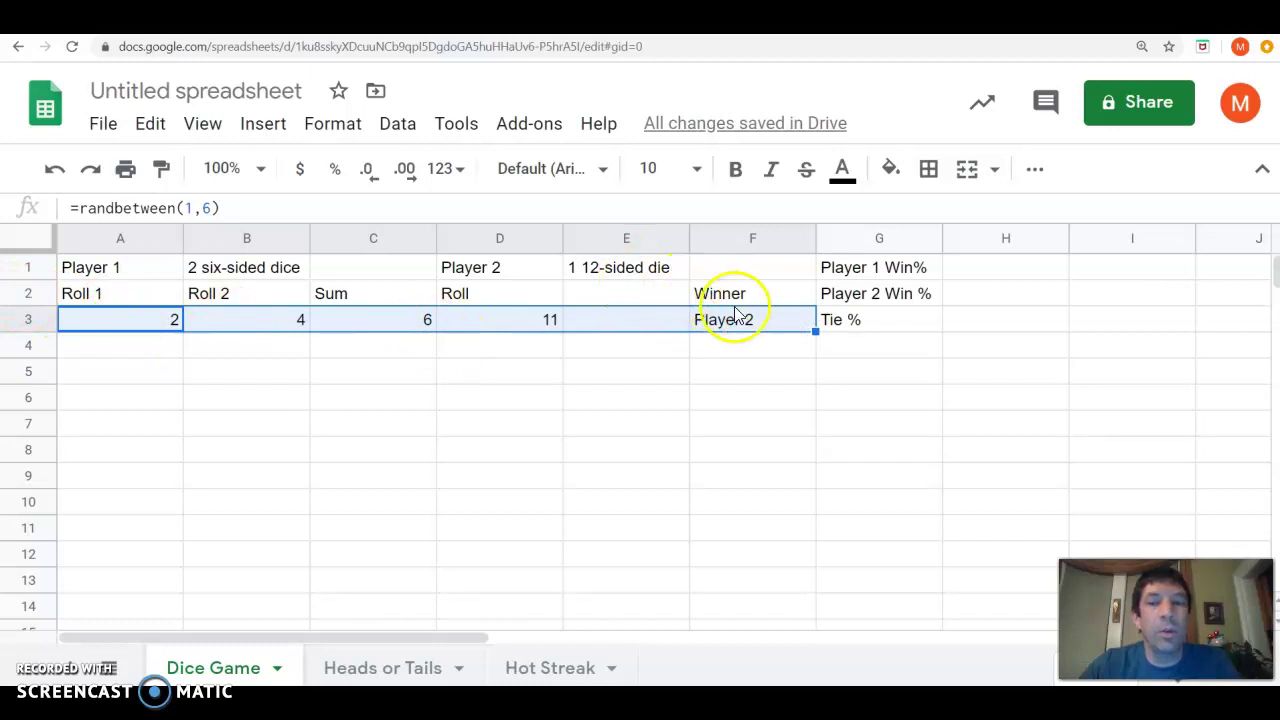
{"action": "left_click_drag", "start_coordinate": [813, 335], "coordinate": [750, 333]}
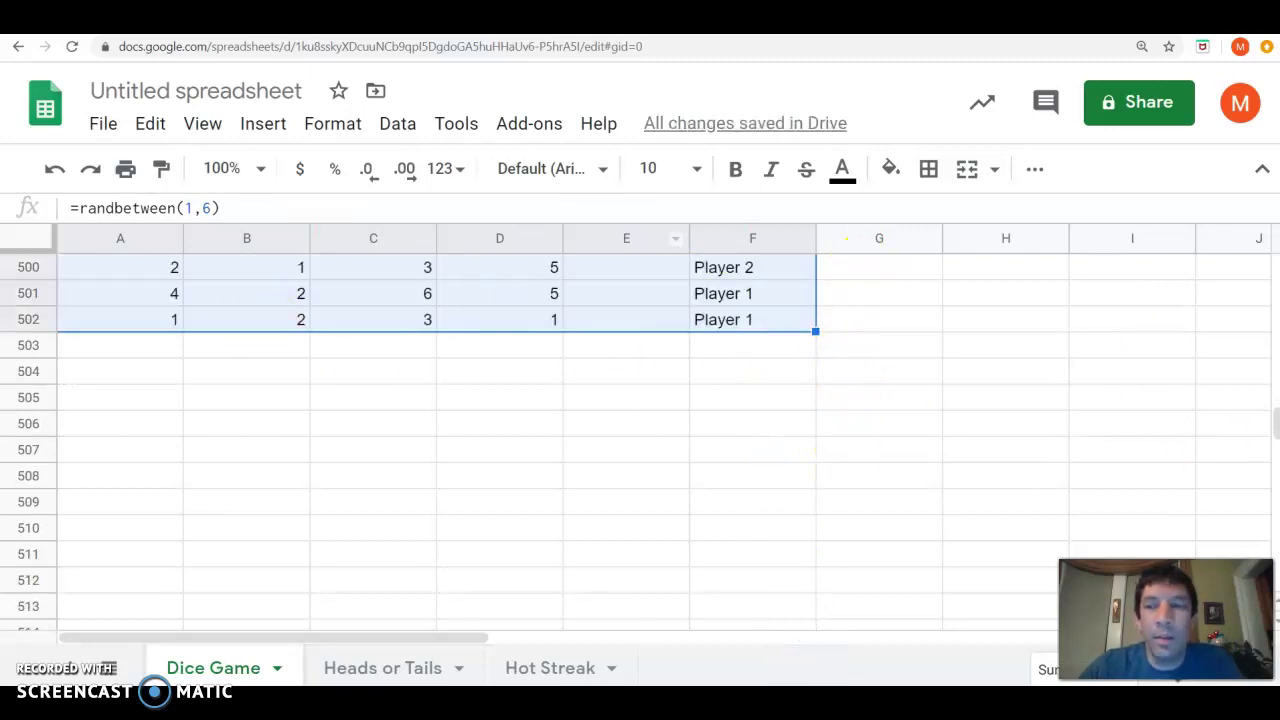
Step: Inspect the Tie result in row 406, then return to the top of the sheet
{"action": "left_click_drag", "start_coordinate": [1275, 438], "coordinate": [1274, 394]}
{"action": "left_click", "coordinate": [731, 402]}
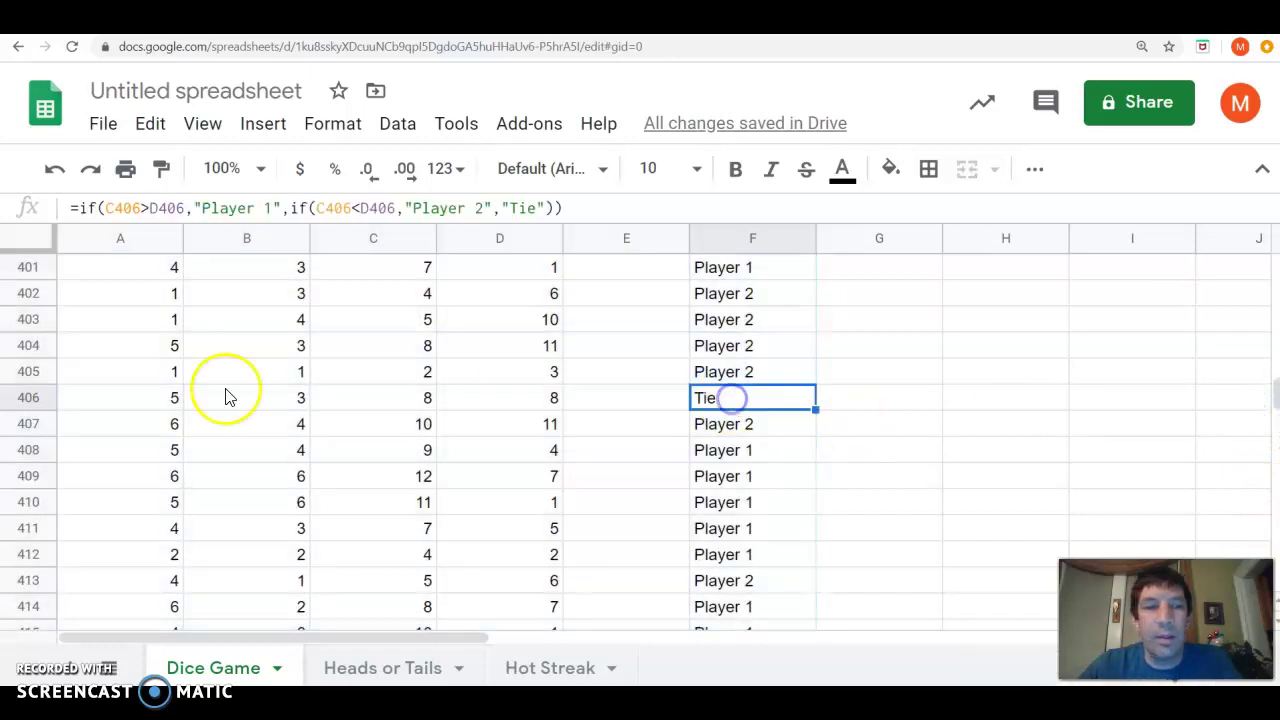
{"action": "left_click", "coordinate": [28, 398]}
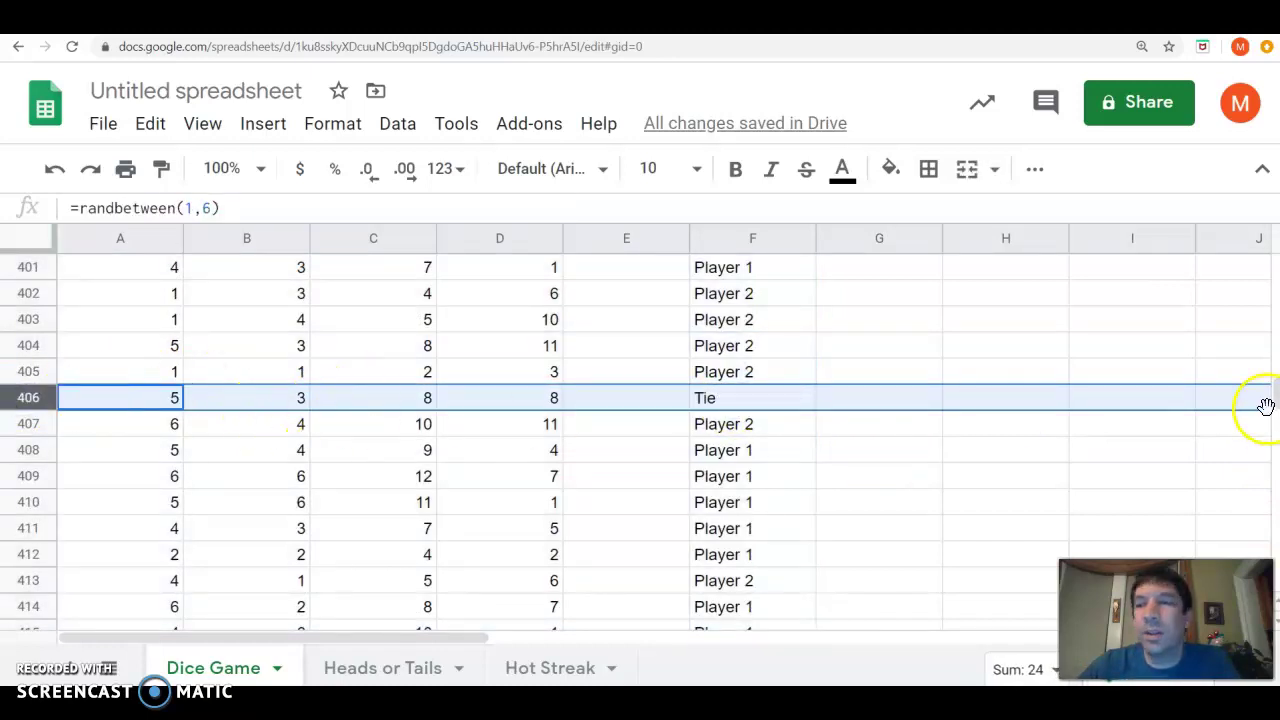
{"action": "left_click_drag", "start_coordinate": [1269, 400], "coordinate": [1275, 260]}
{"action": "left_click", "coordinate": [1000, 266]}
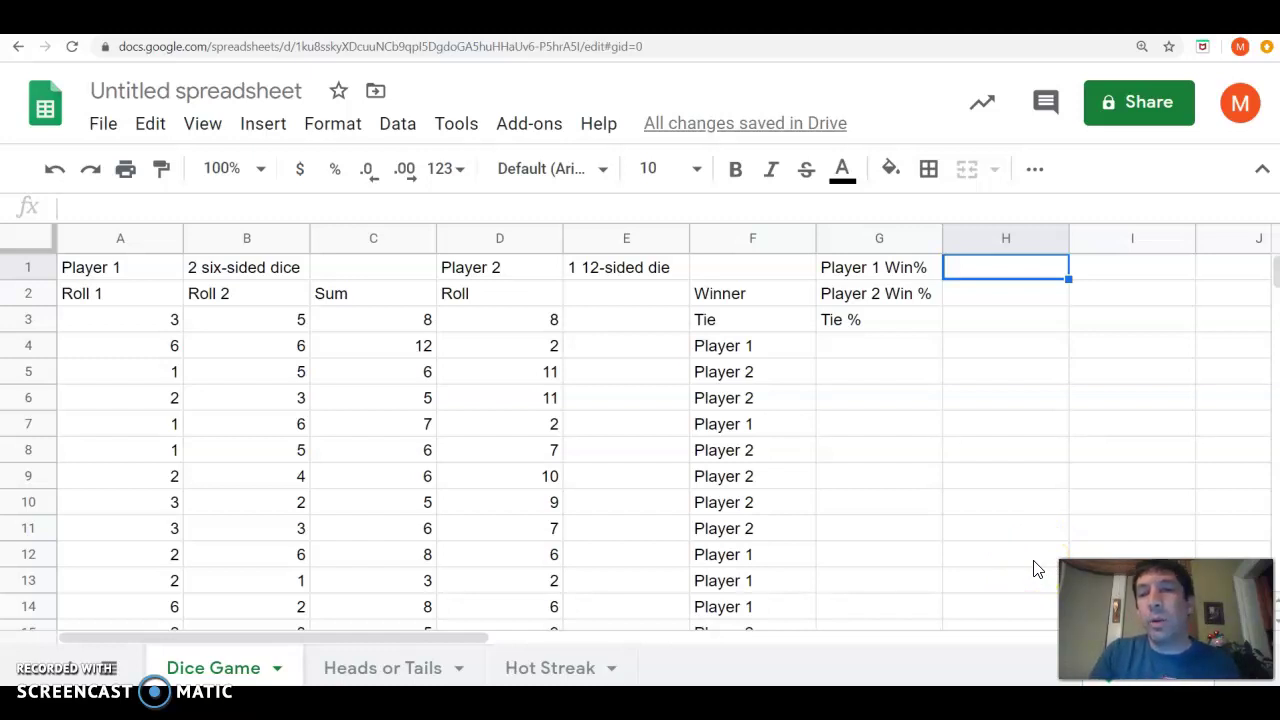
Step: Enter =countif(F3:F502,"Player 1")/500 in H1 for Player 1's win percentage
{"action": "type", "text": "=c"}
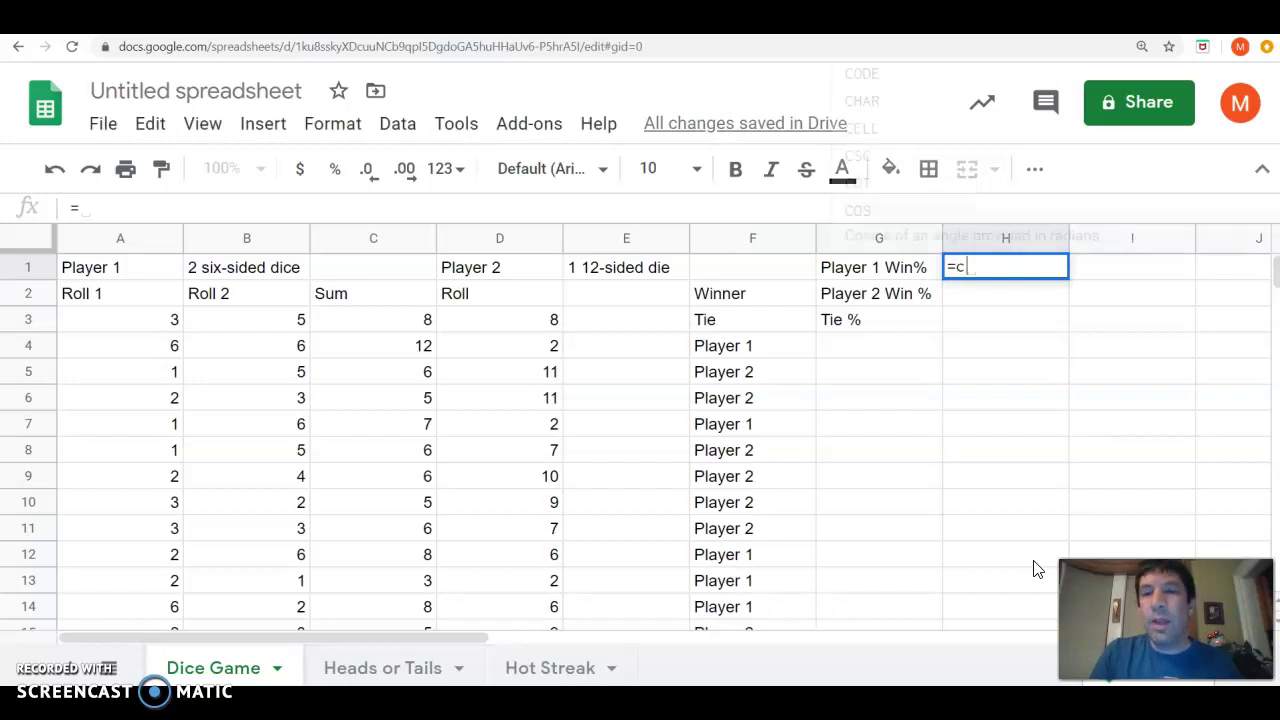
{"action": "type", "text": "ounti"}
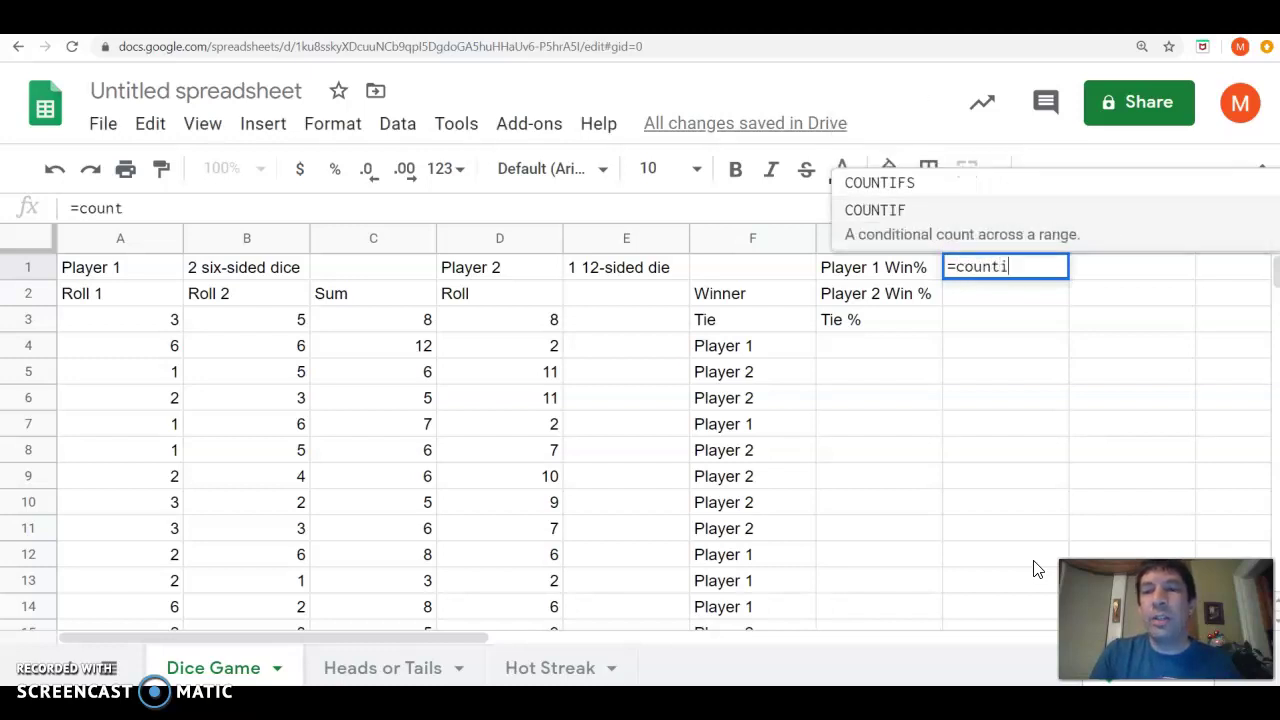
{"action": "type", "text": "f("}
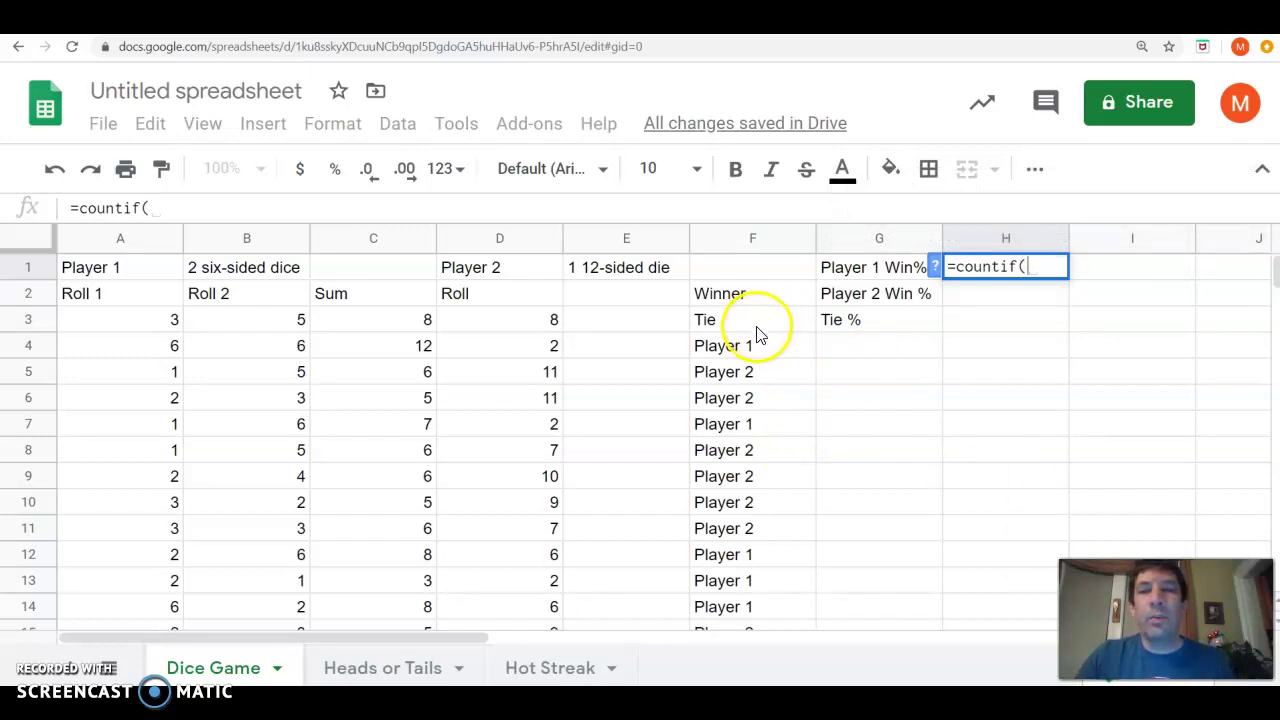
{"action": "left_click_drag", "start_coordinate": [757, 331], "coordinate": [765, 427]}
{"action": "left_click", "coordinate": [190, 207]}
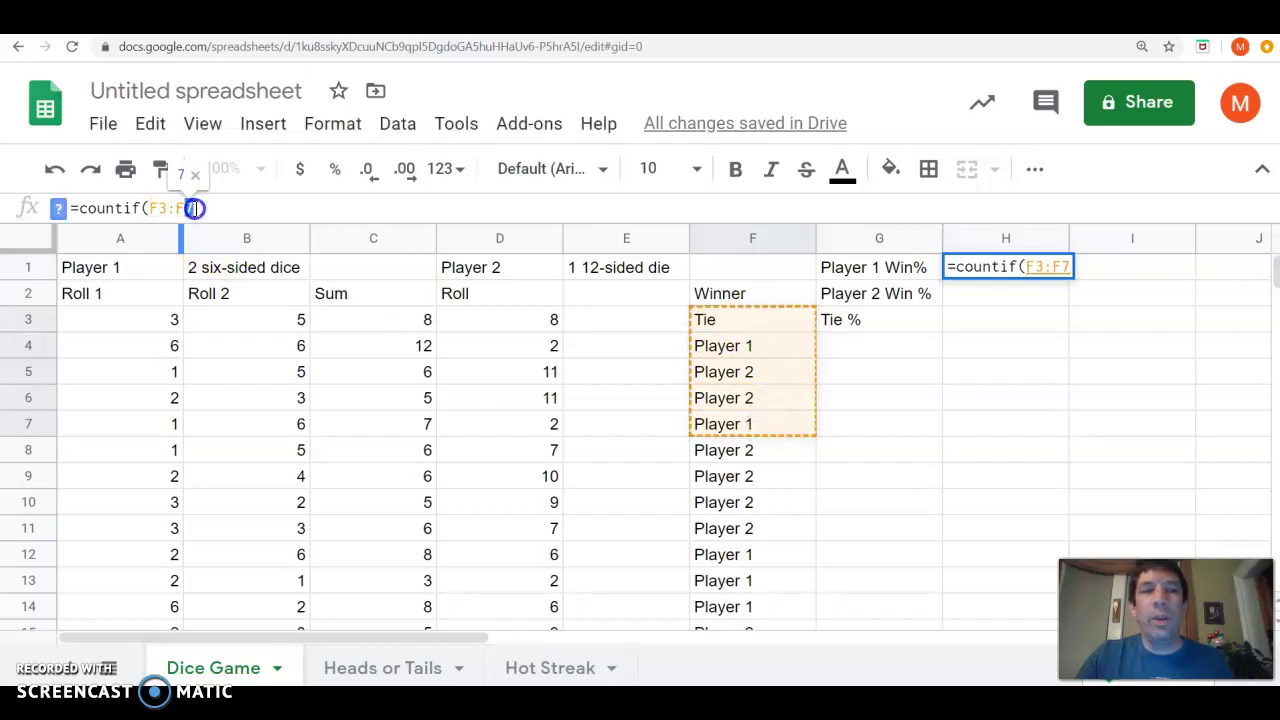
{"action": "key", "text": "BackSpace"}
{"action": "type", "text": "503"}
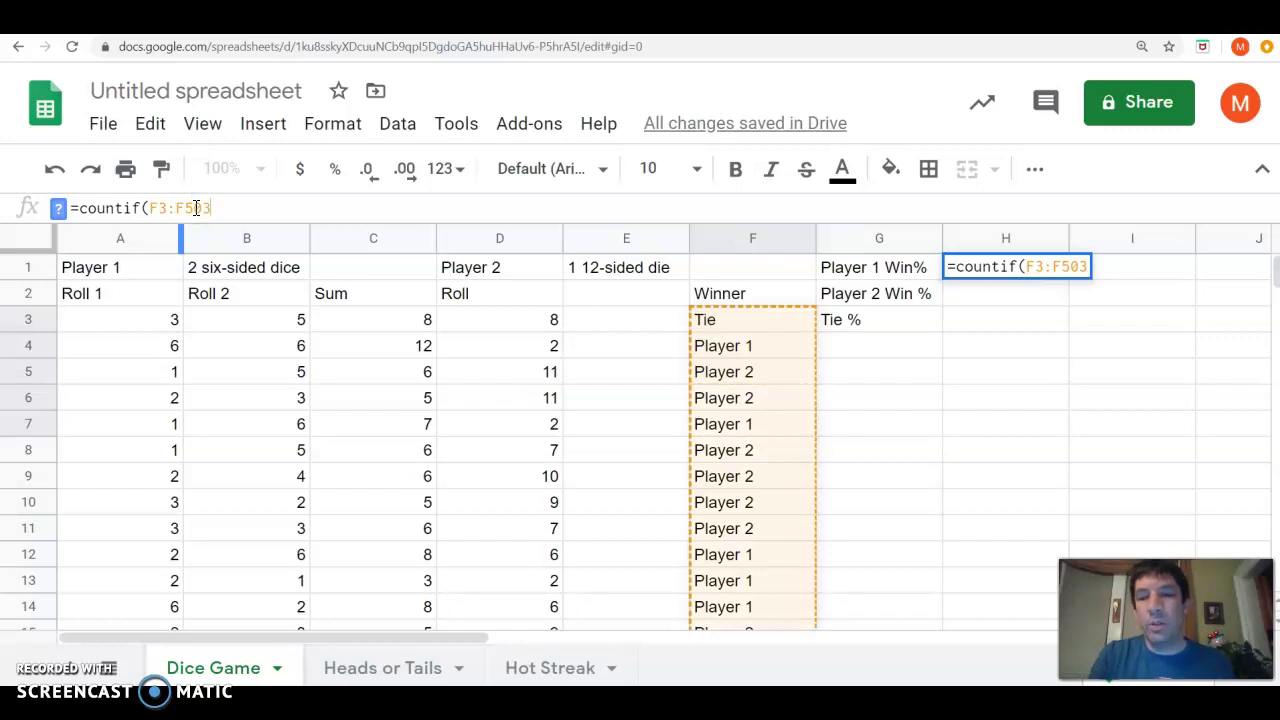
{"action": "key", "text": "BackSpace"}
{"action": "type", "text": "2"}
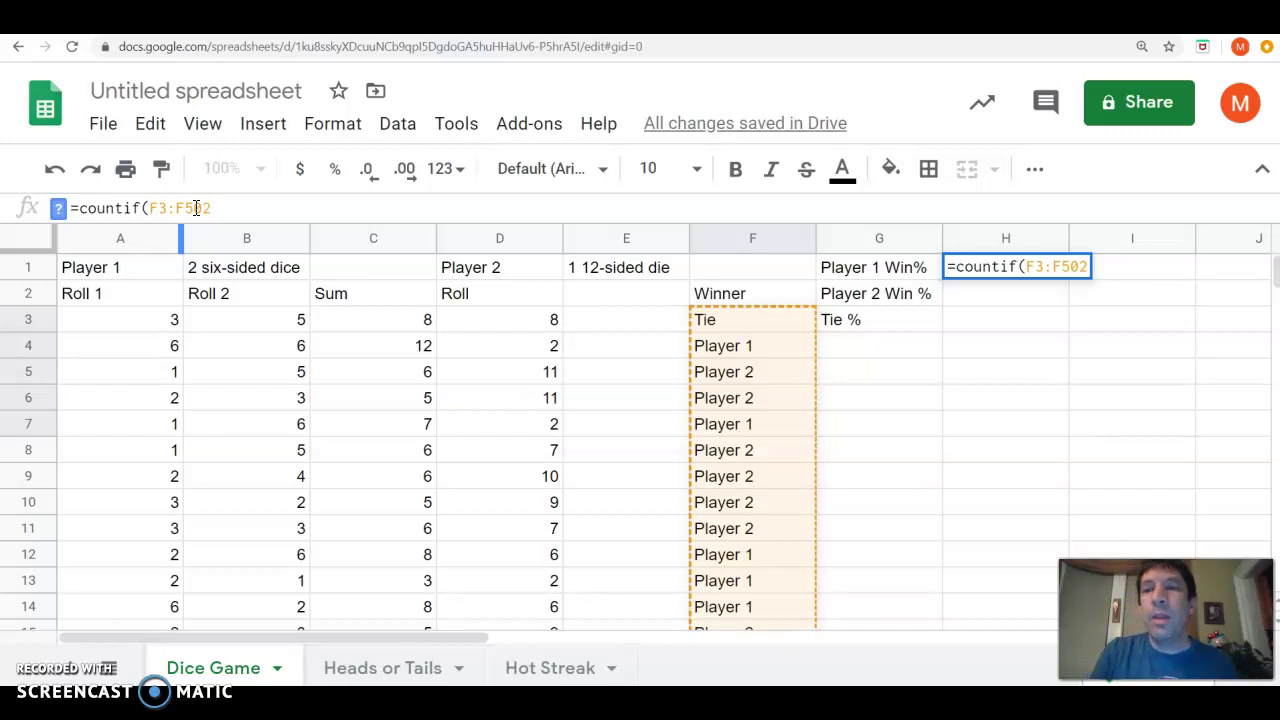
{"action": "type", "text": ","}
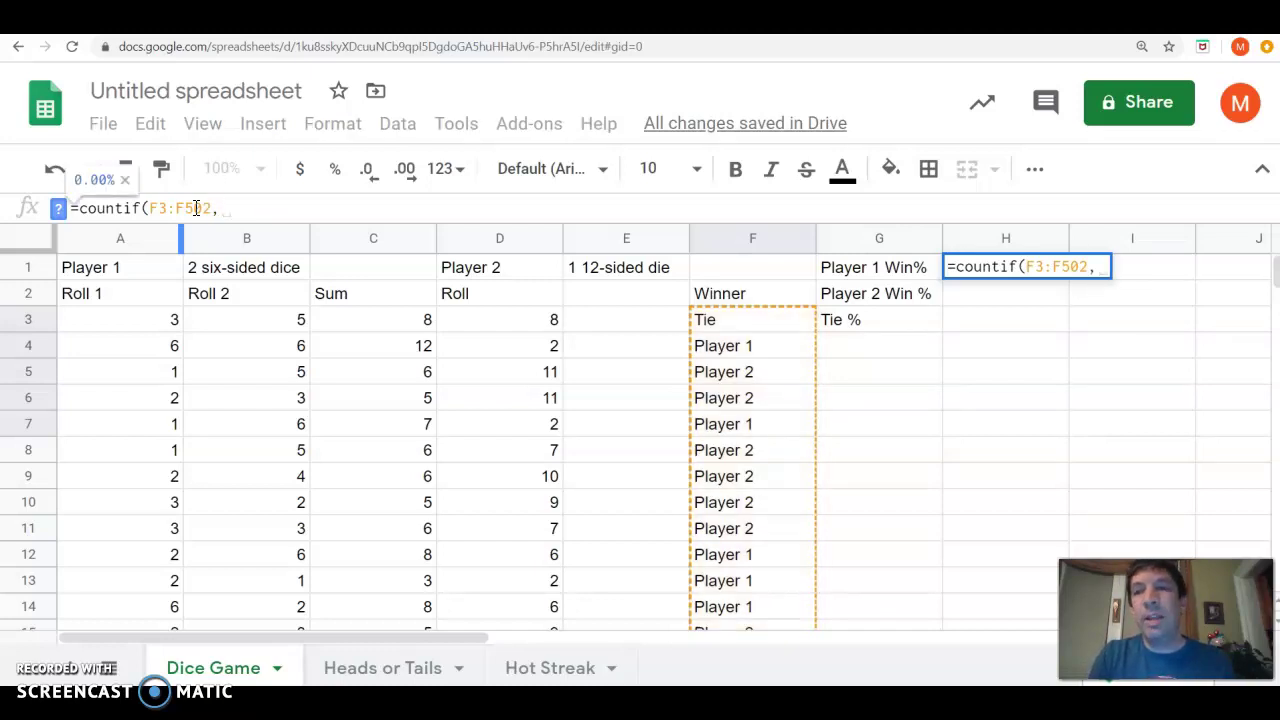
{"action": "type", "text": "\""}
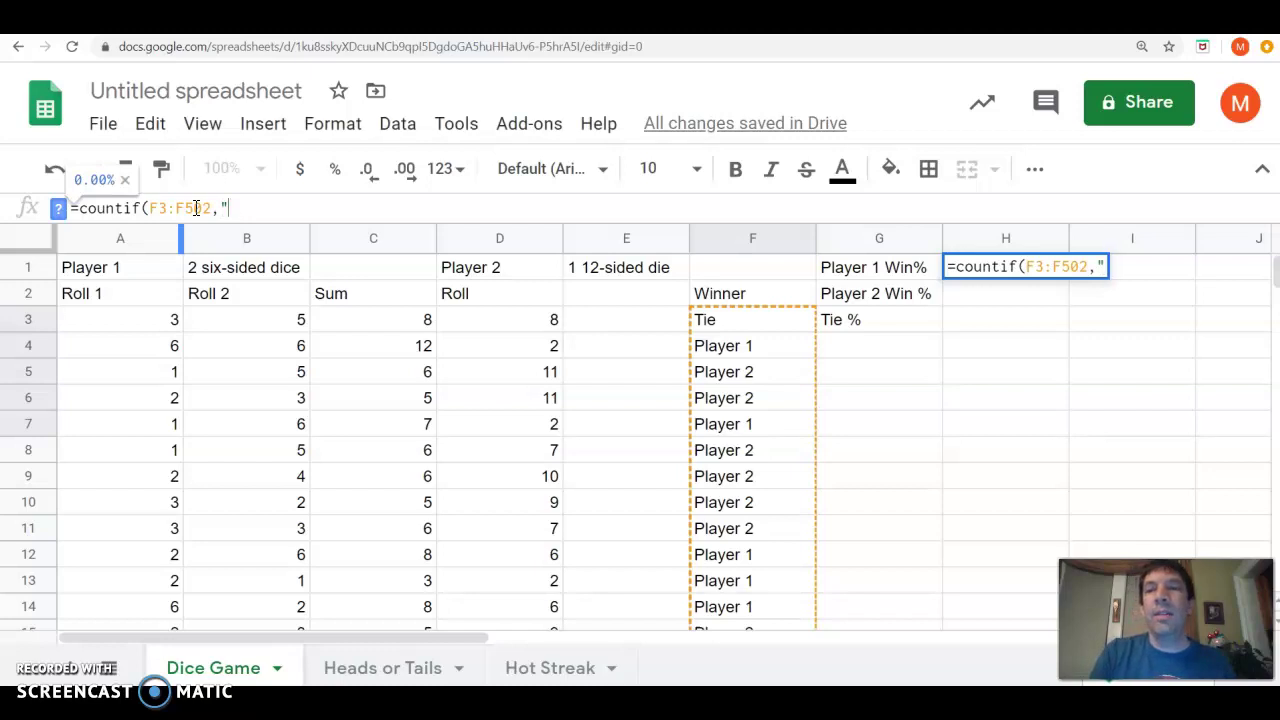
{"action": "type", "text": "Player"}
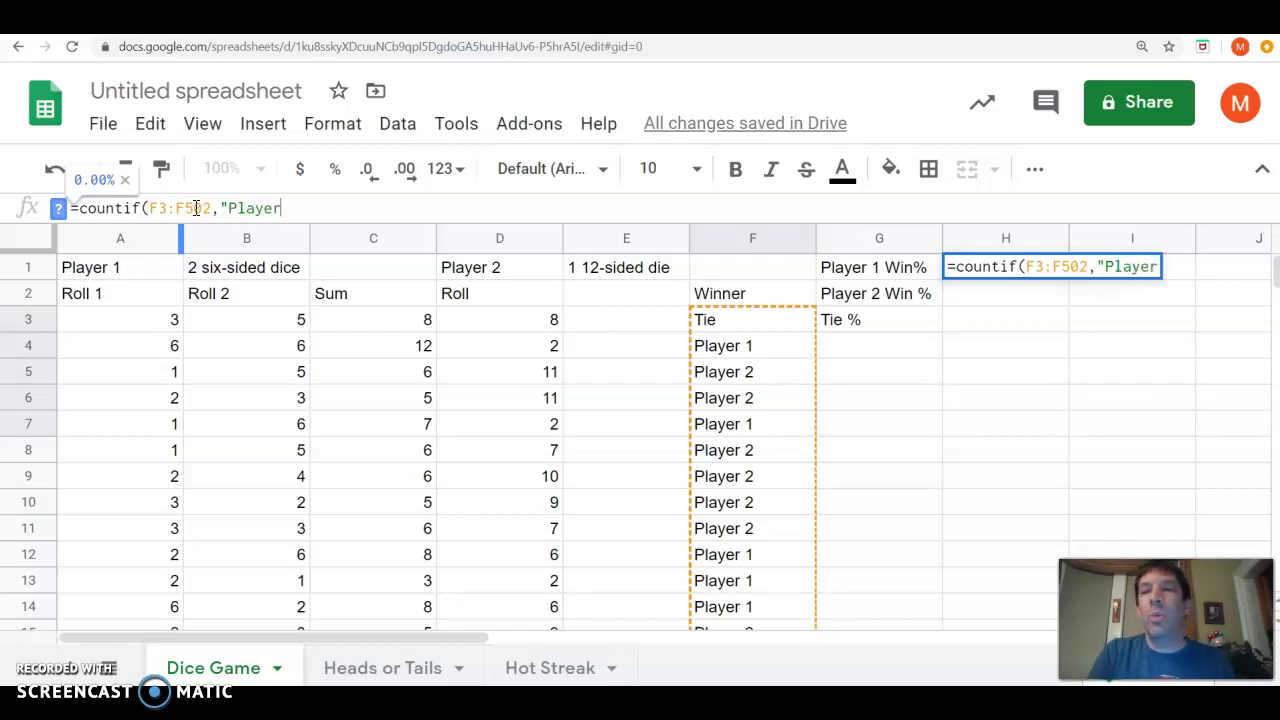
{"action": "type", "text": " 1\""}
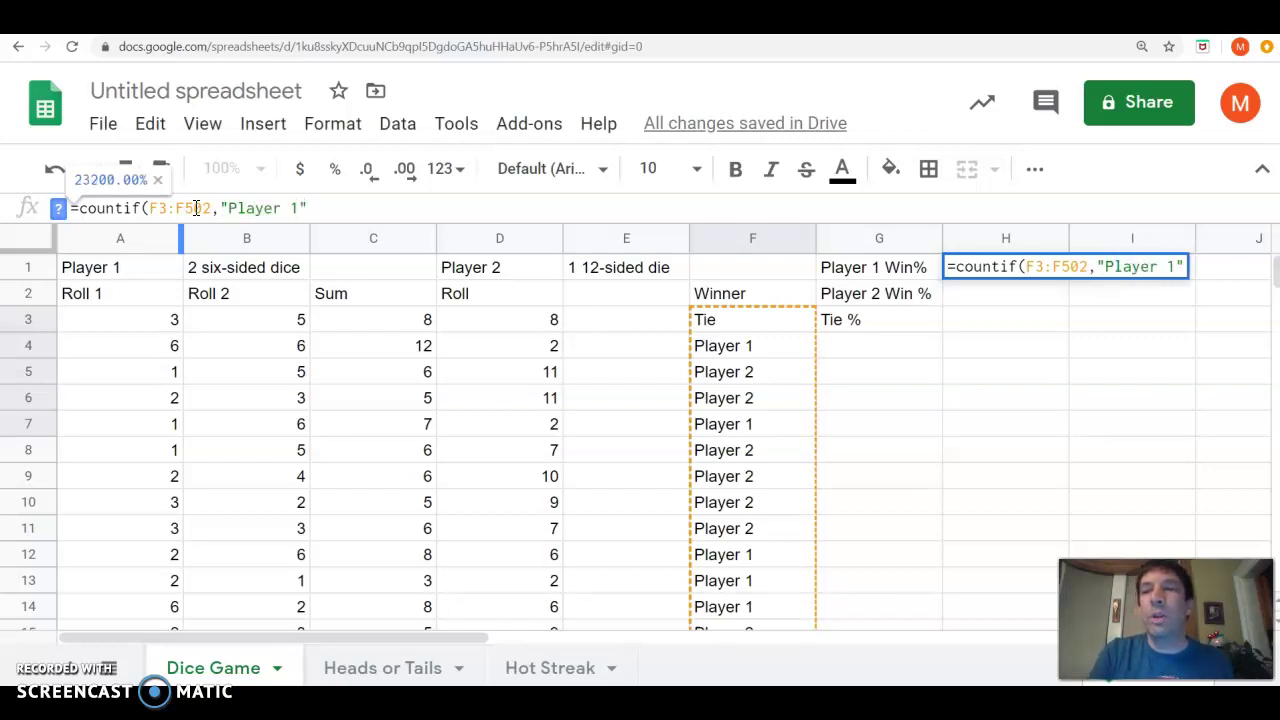
{"action": "type", "text": ")"}
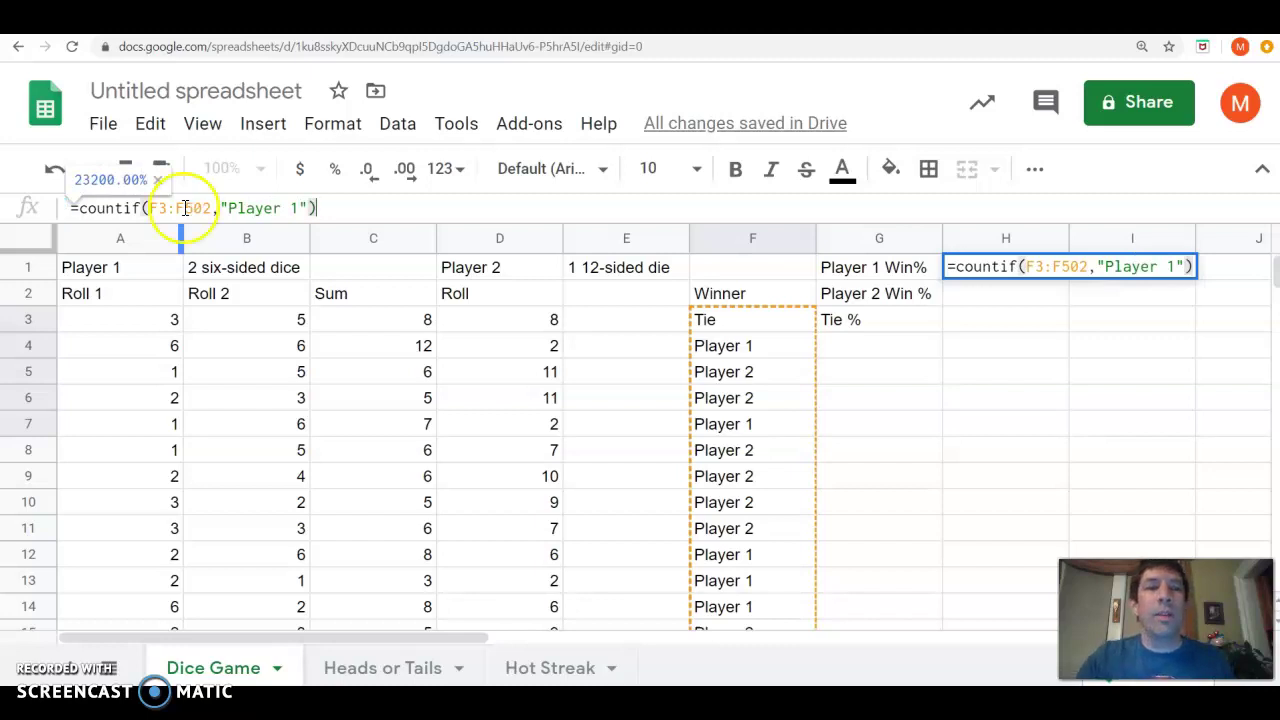
{"action": "left_click", "coordinate": [342, 207]}
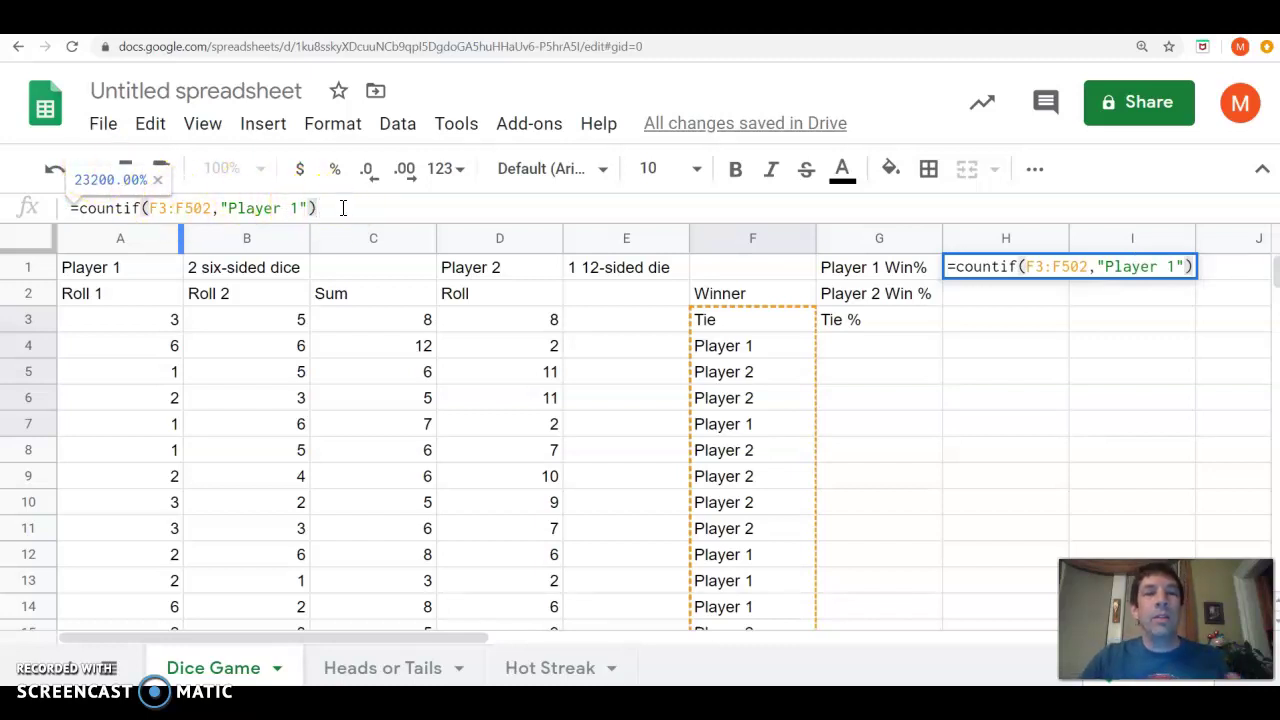
{"action": "type", "text": "/"}
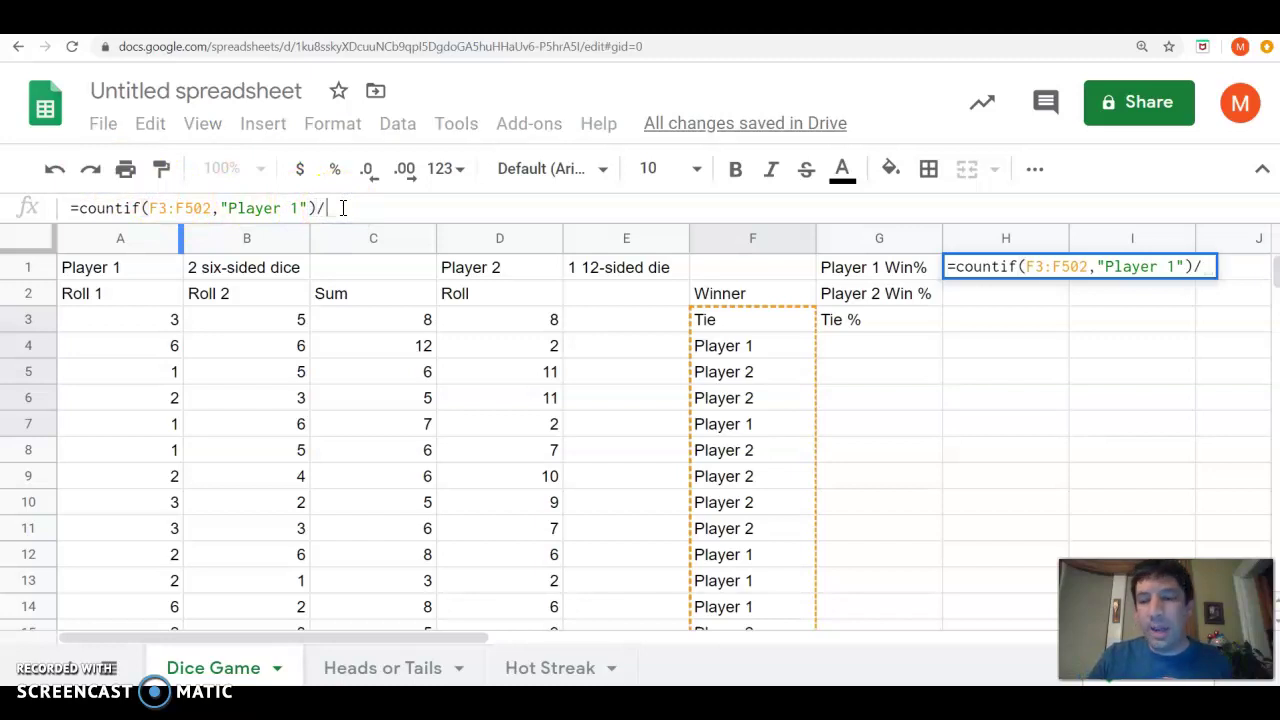
{"action": "type", "text": "500"}
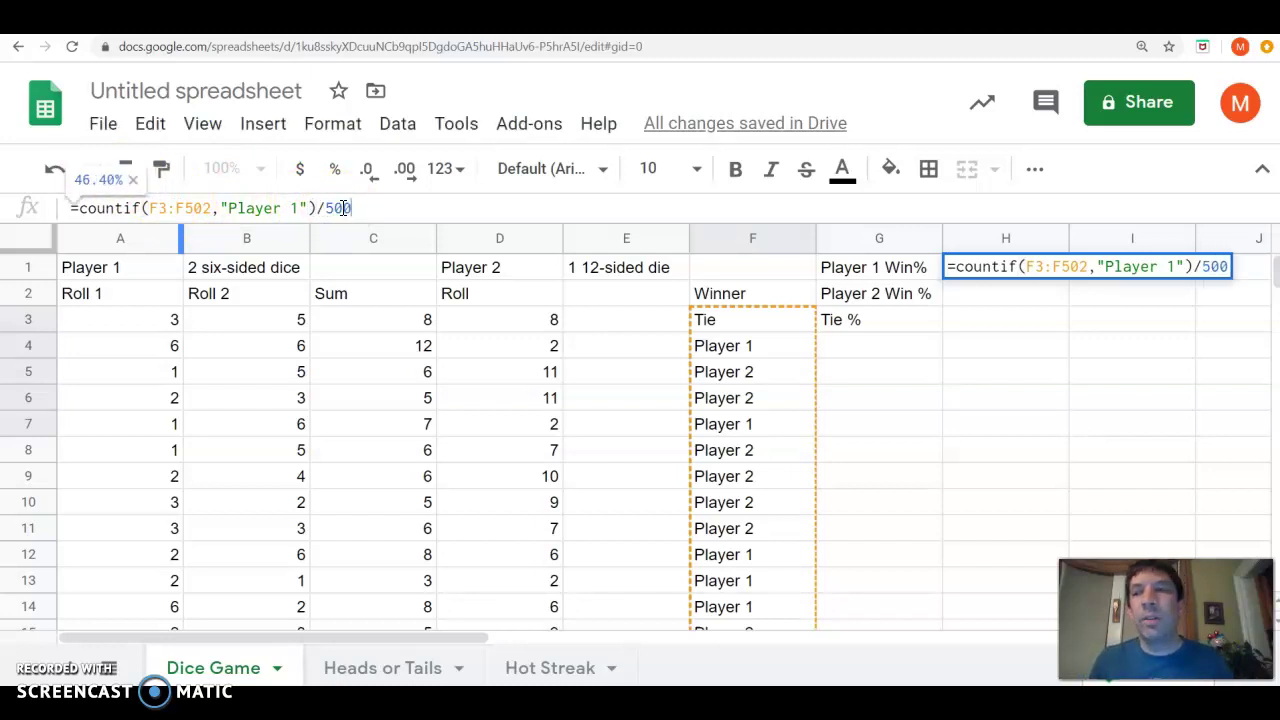
{"action": "key", "text": "Return"}
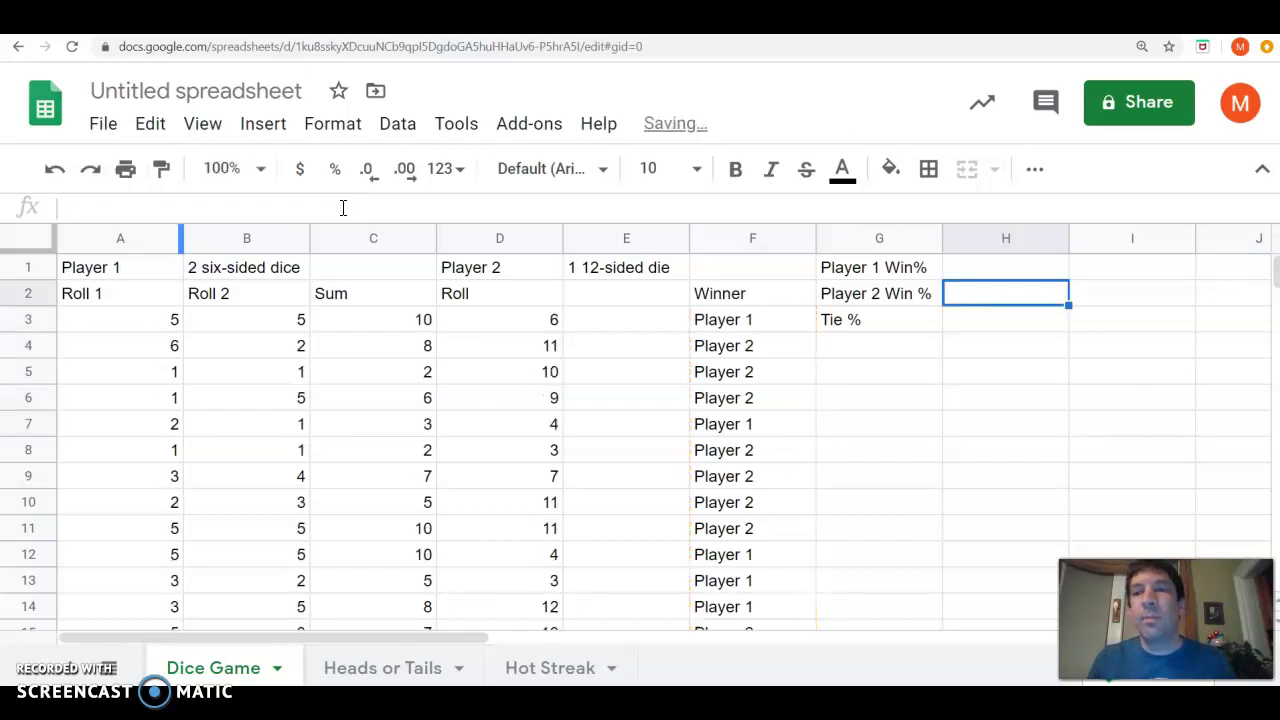
{"action": "key", "text": "Up"}
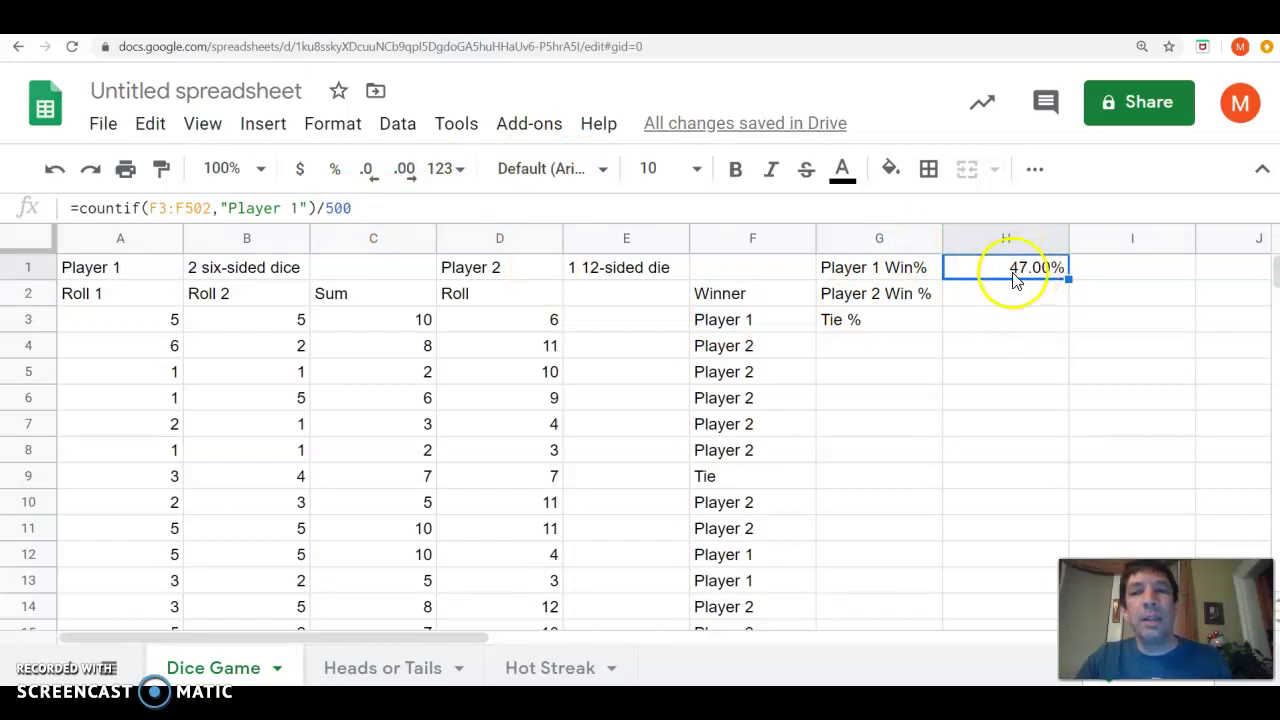
Step: Change H1's count range to the row-locked F$3:F$502
{"action": "left_click", "coordinate": [335, 182]}
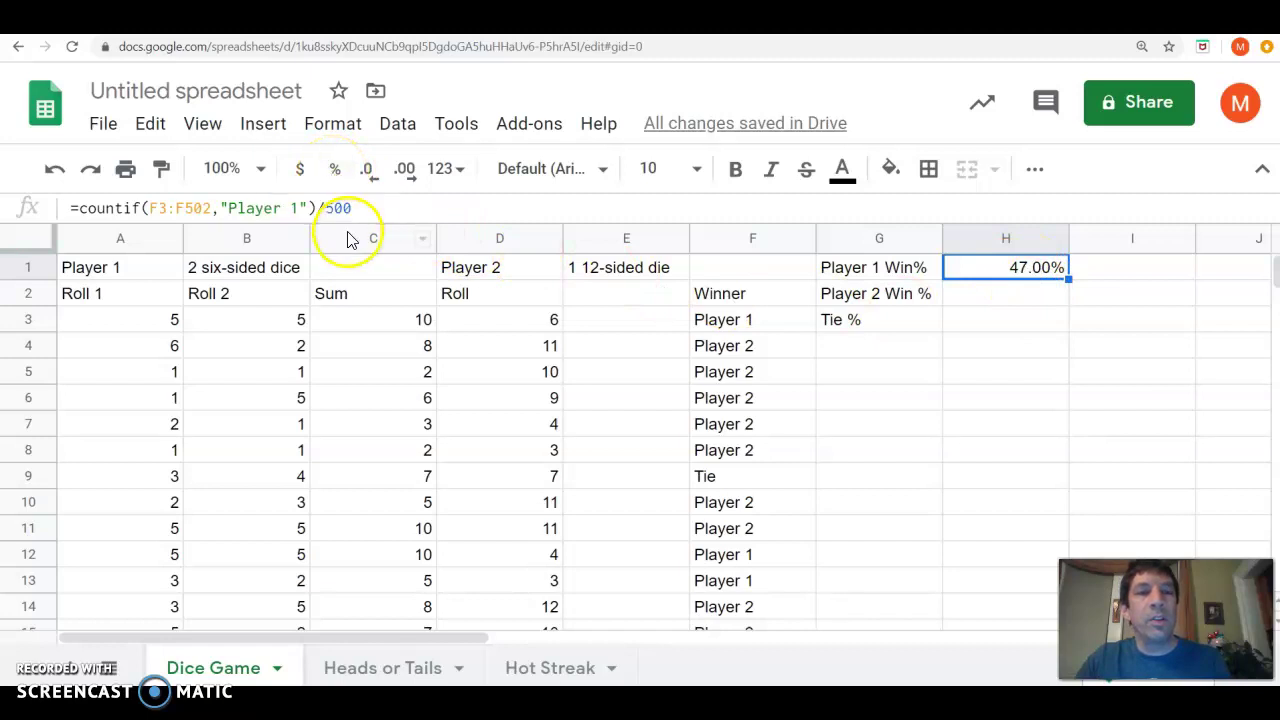
{"action": "left_click", "coordinate": [1007, 277]}
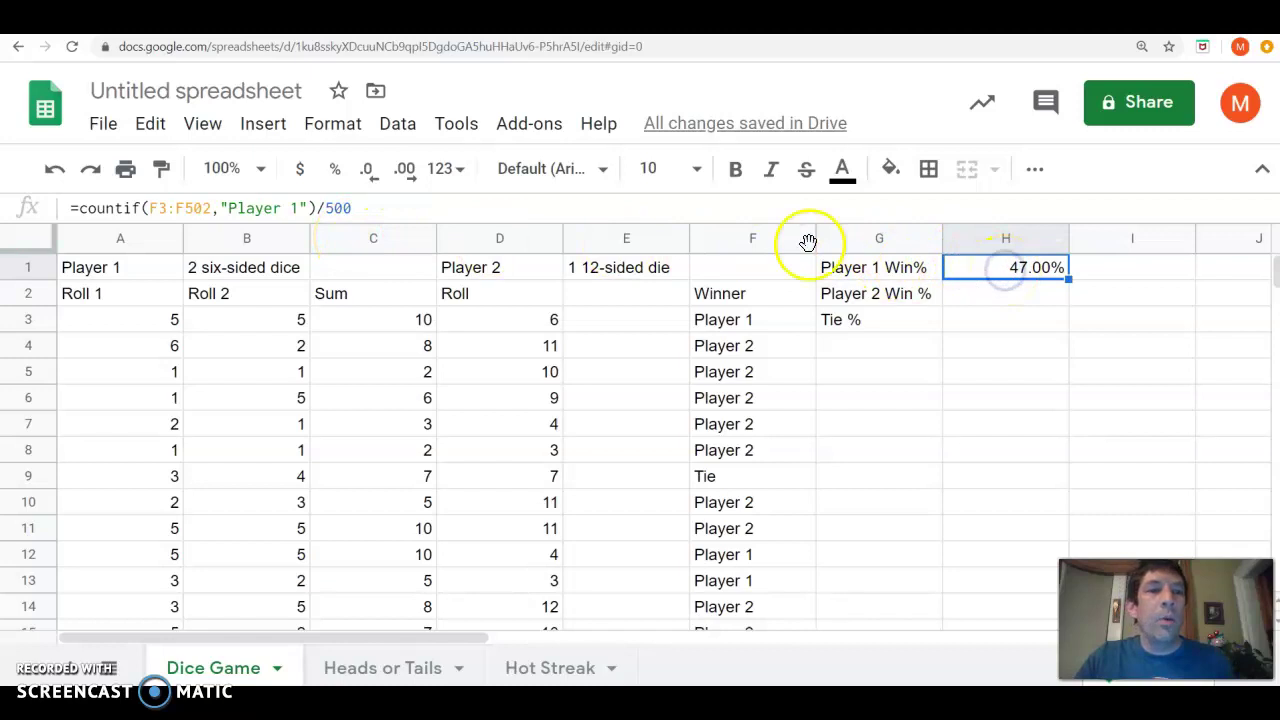
{"action": "left_click", "coordinate": [158, 208]}
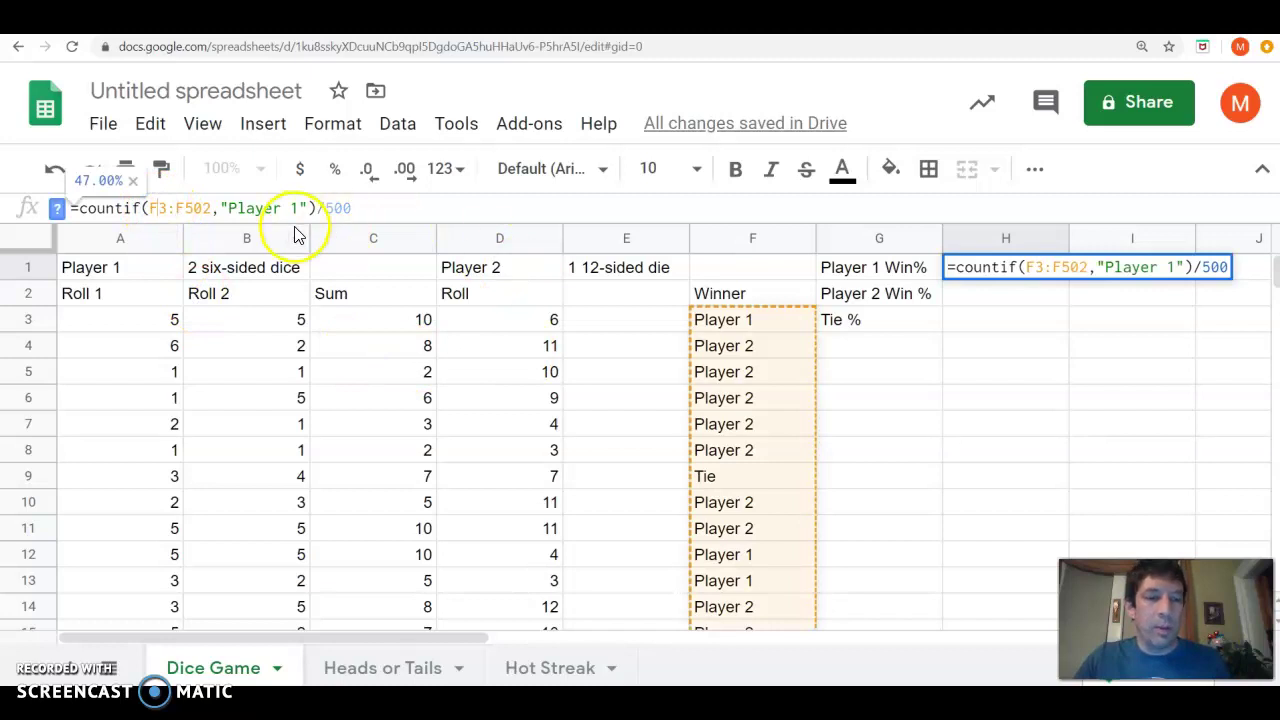
{"action": "type", "text": "$"}
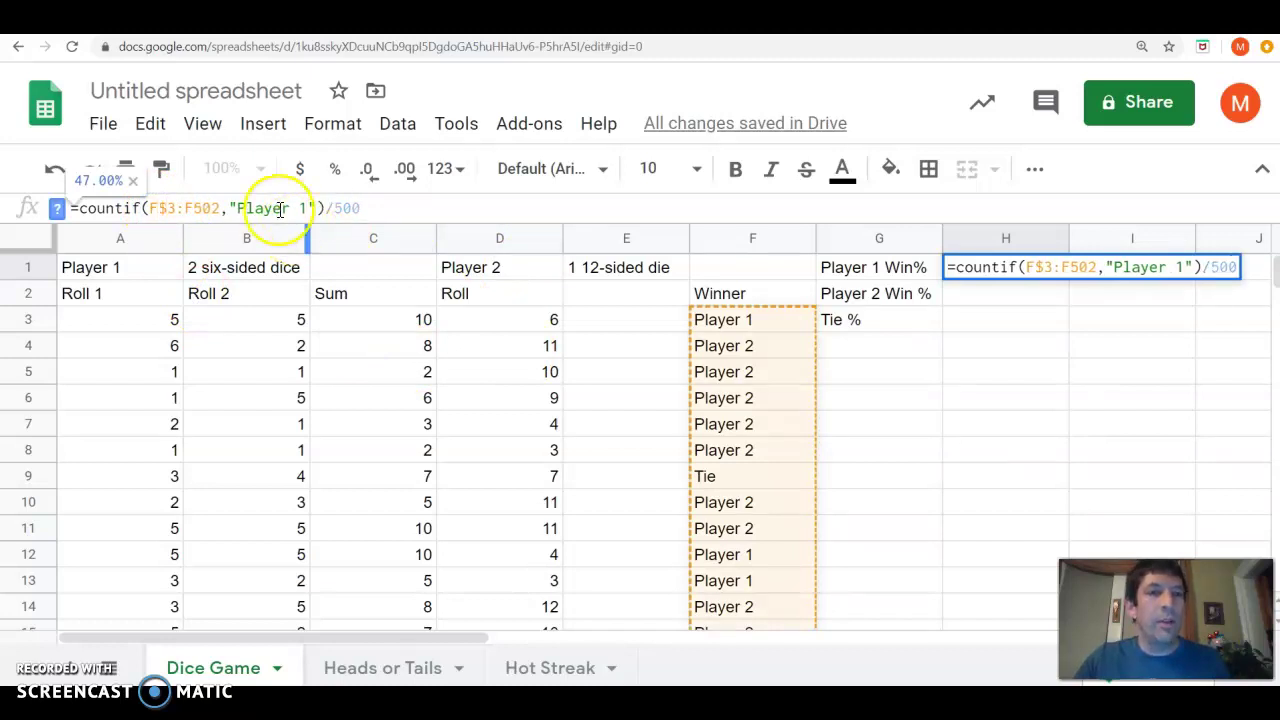
{"action": "left_click", "coordinate": [201, 211]}
{"action": "type", "text": "$"}
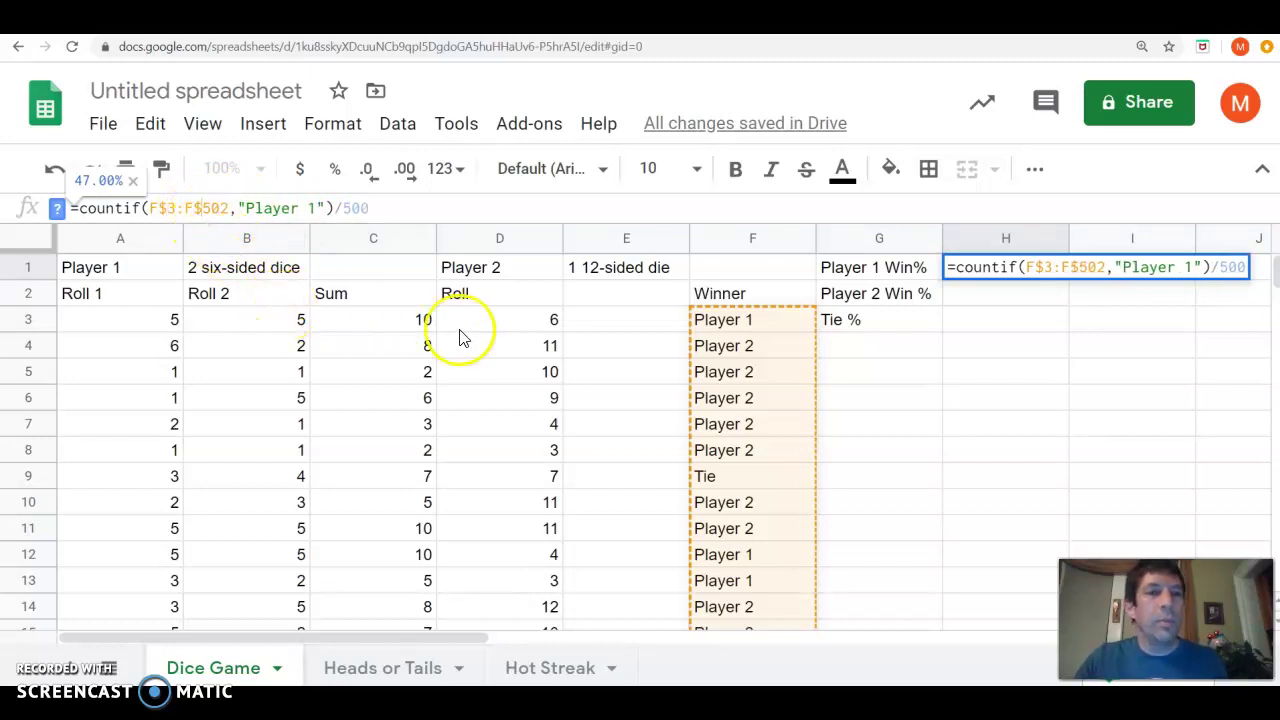
{"action": "key", "text": "Return"}
{"action": "key", "text": "Up"}
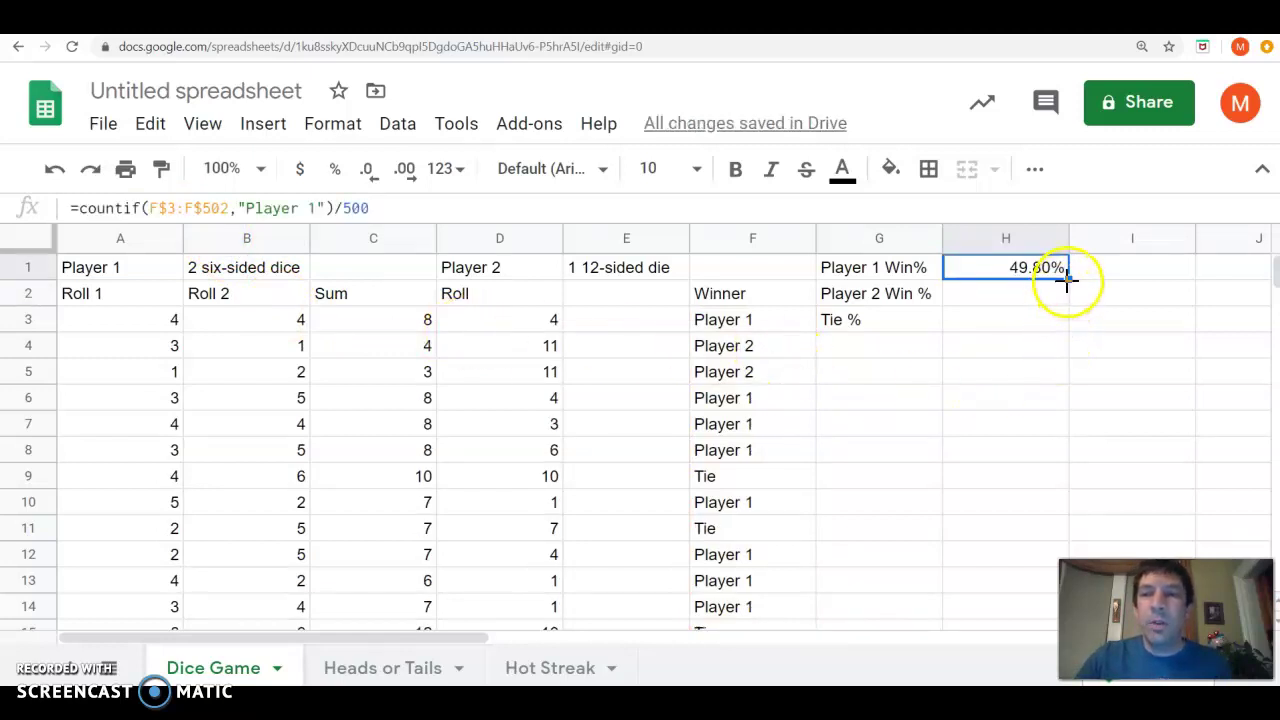
Step: Fill H1's formula into H2 and H3, changing their criteria to "Player 2" and "Tie"
{"action": "left_click_drag", "start_coordinate": [1068, 280], "coordinate": [1064, 306]}
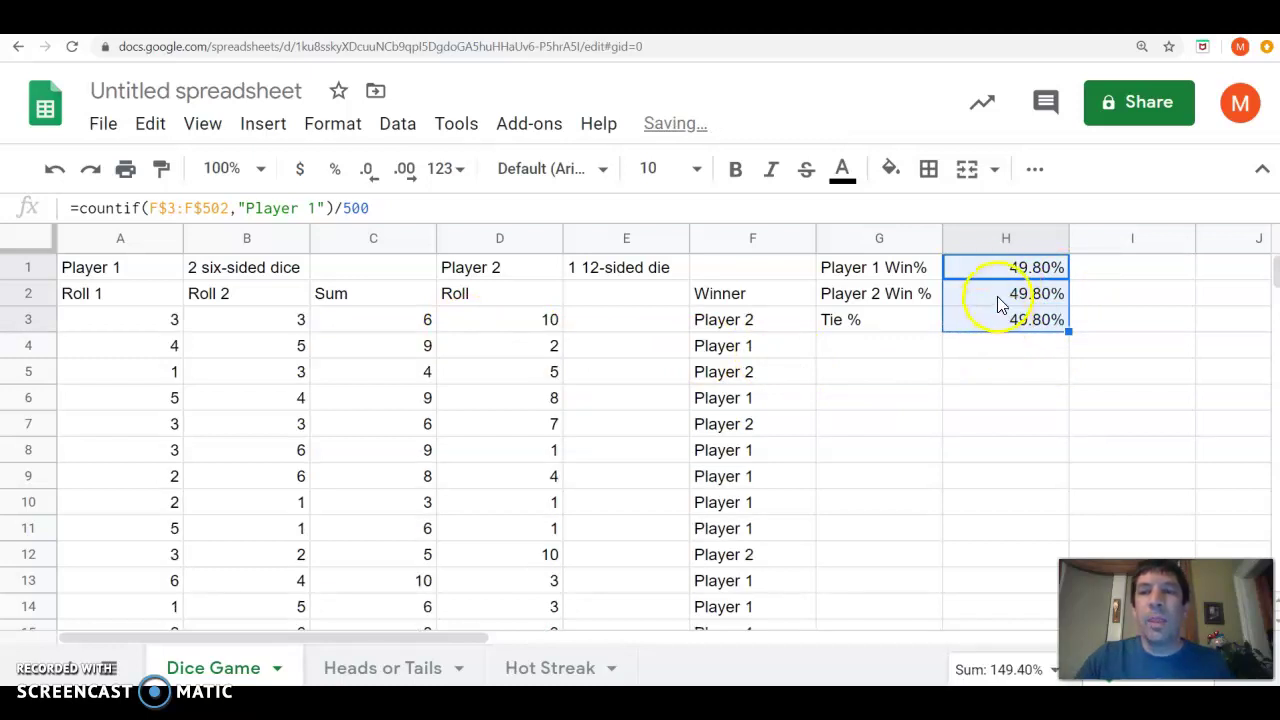
{"action": "left_click", "coordinate": [997, 298]}
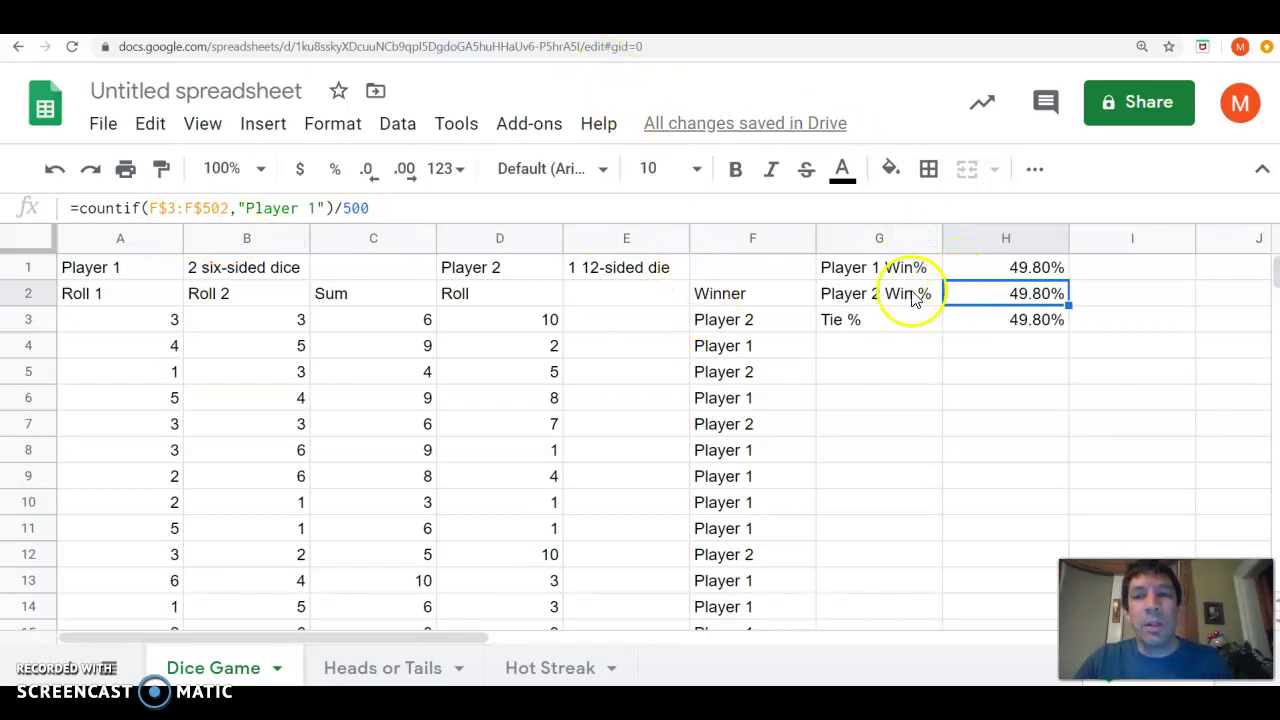
{"action": "double_click", "coordinate": [311, 208]}
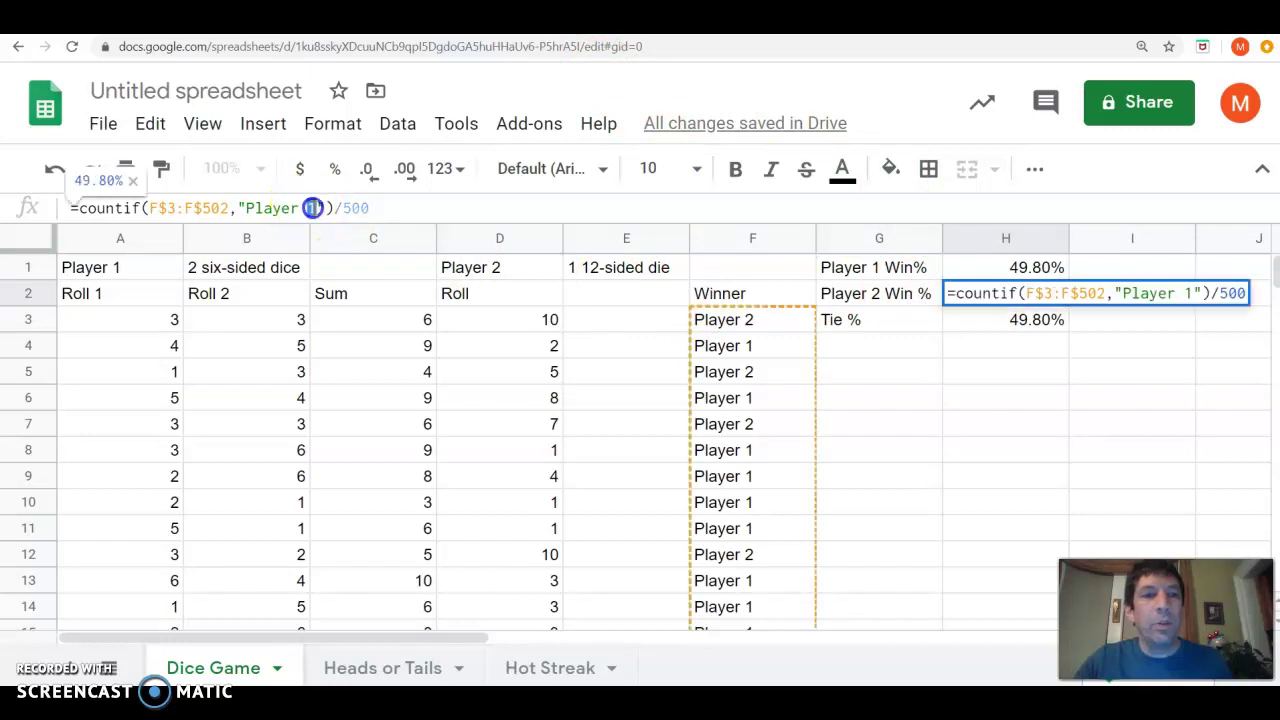
{"action": "type", "text": "2"}
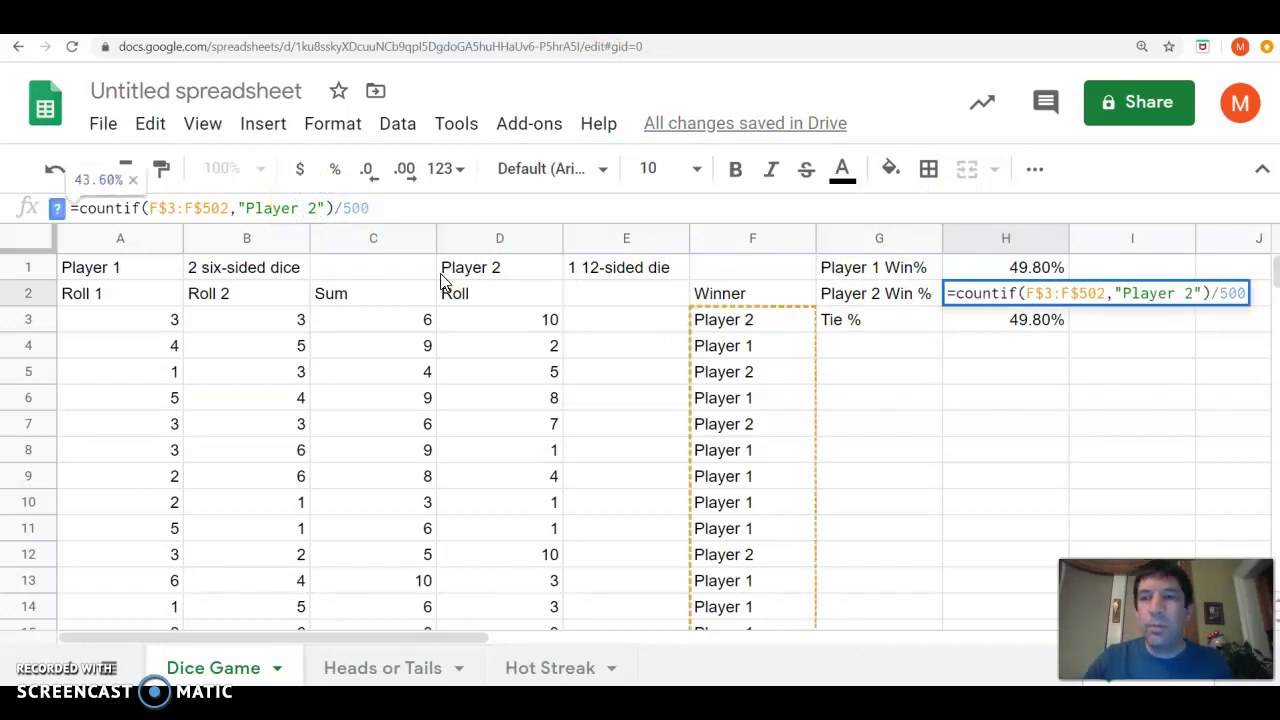
{"action": "key", "text": "Return"}
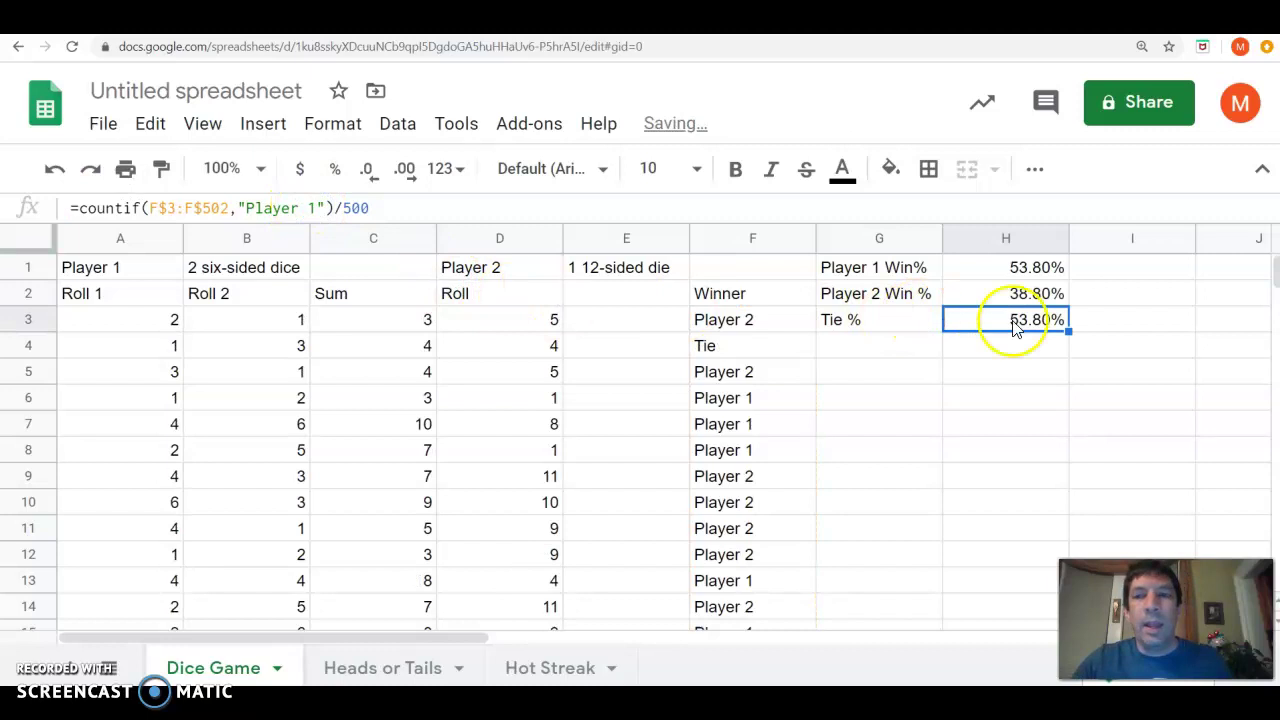
{"action": "left_click_drag", "start_coordinate": [246, 208], "coordinate": [313, 212]}
{"action": "type", "text": "Tie"}
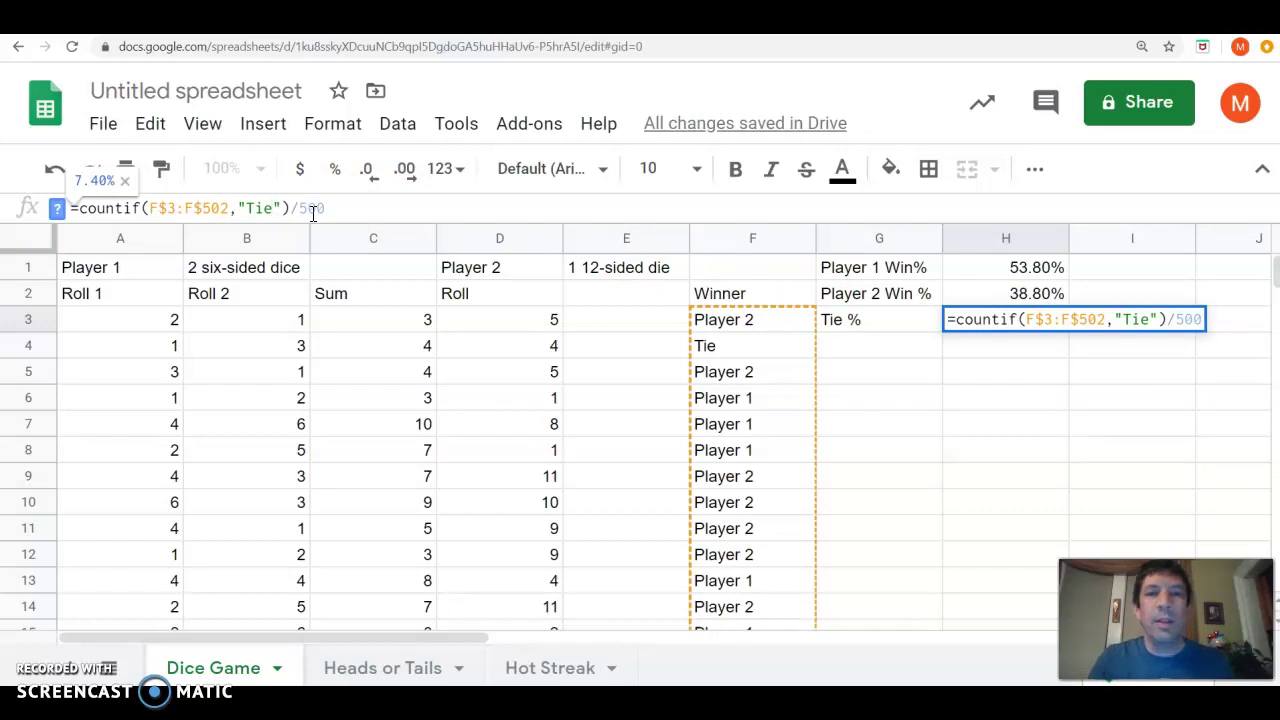
{"action": "key", "text": "Return"}
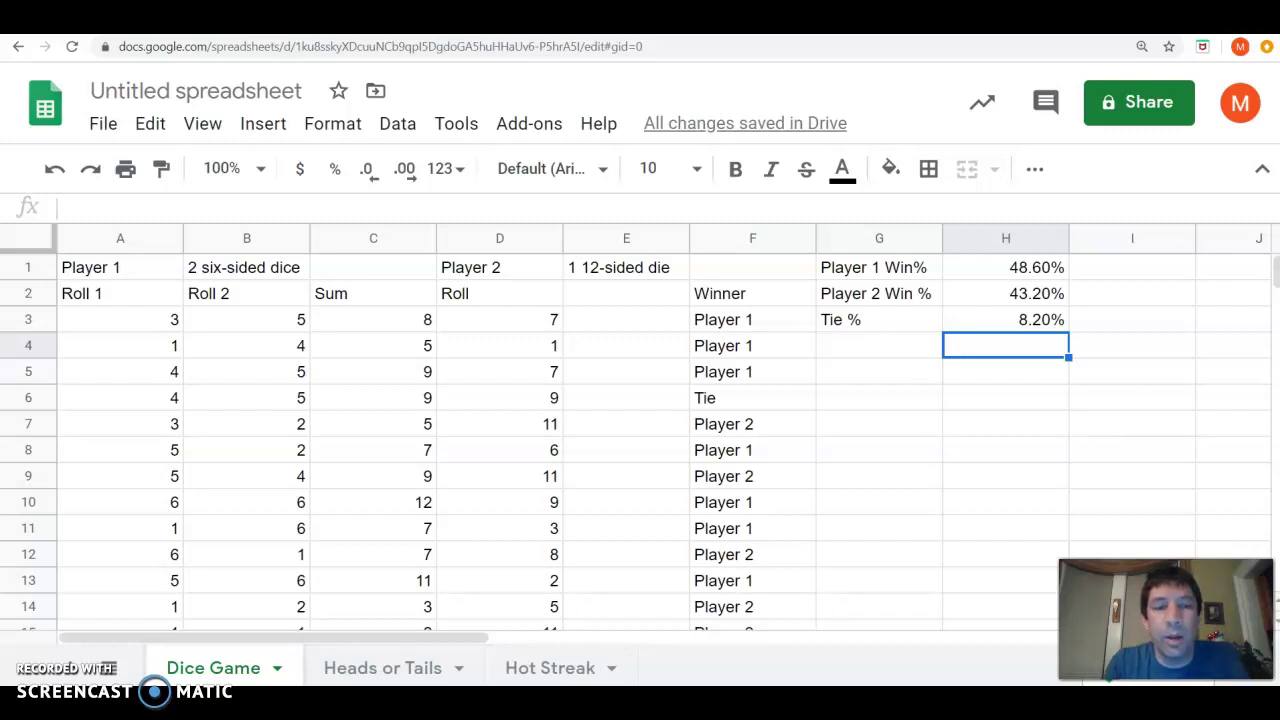
Step: Force nine recalculations with Delete to re-roll all 500 games and update the percentages
{"action": "key", "text": "Delete"}
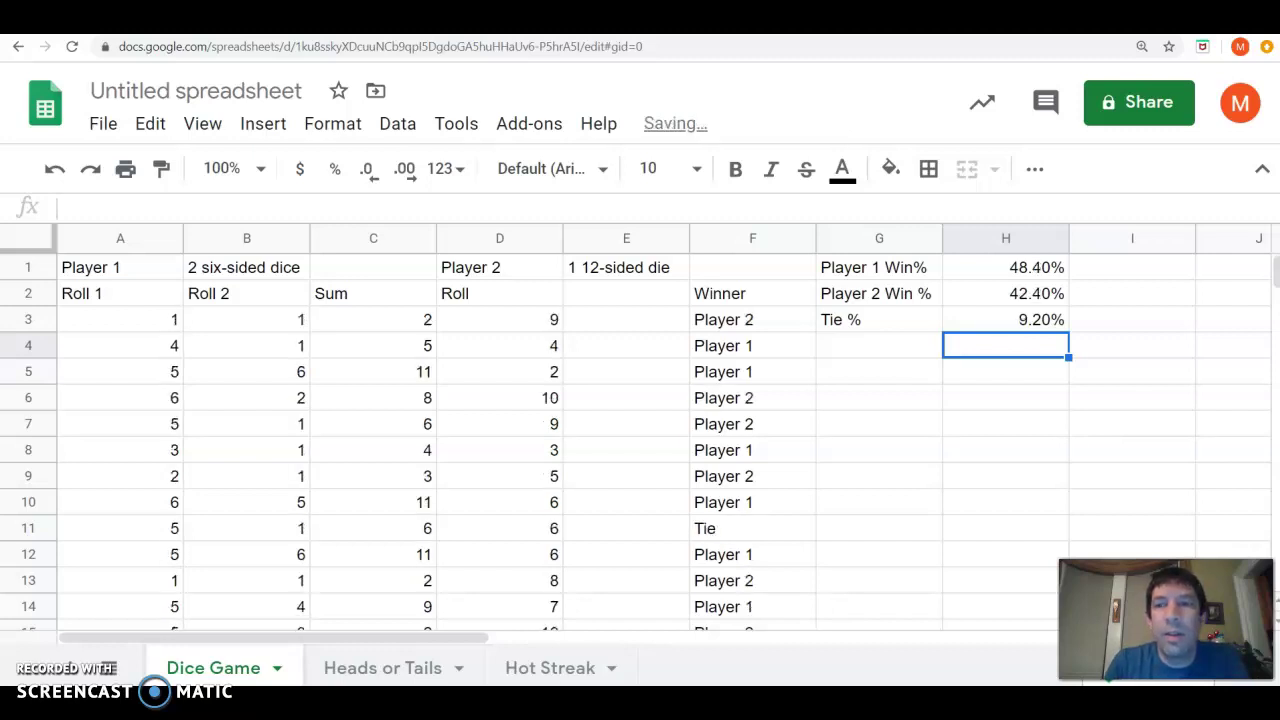
{"action": "key", "text": "Delete"}
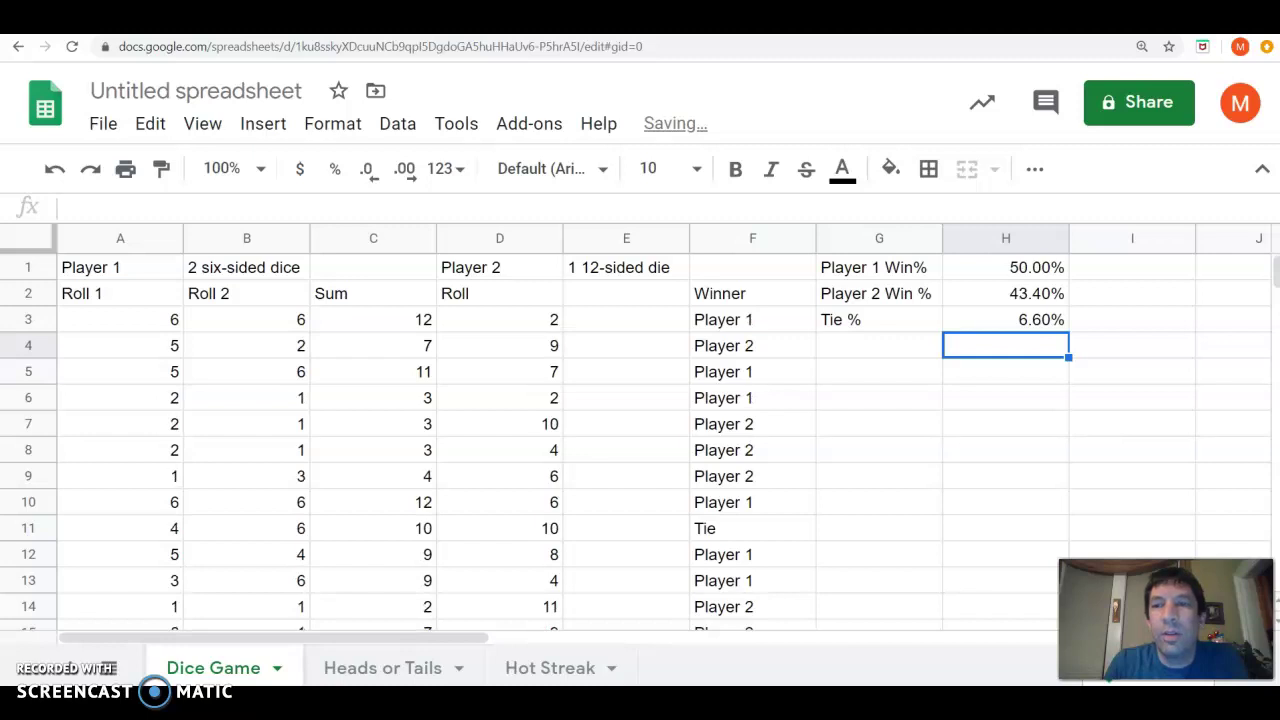
{"action": "key", "text": "Delete"}
{"action": "key", "text": "Delete"}
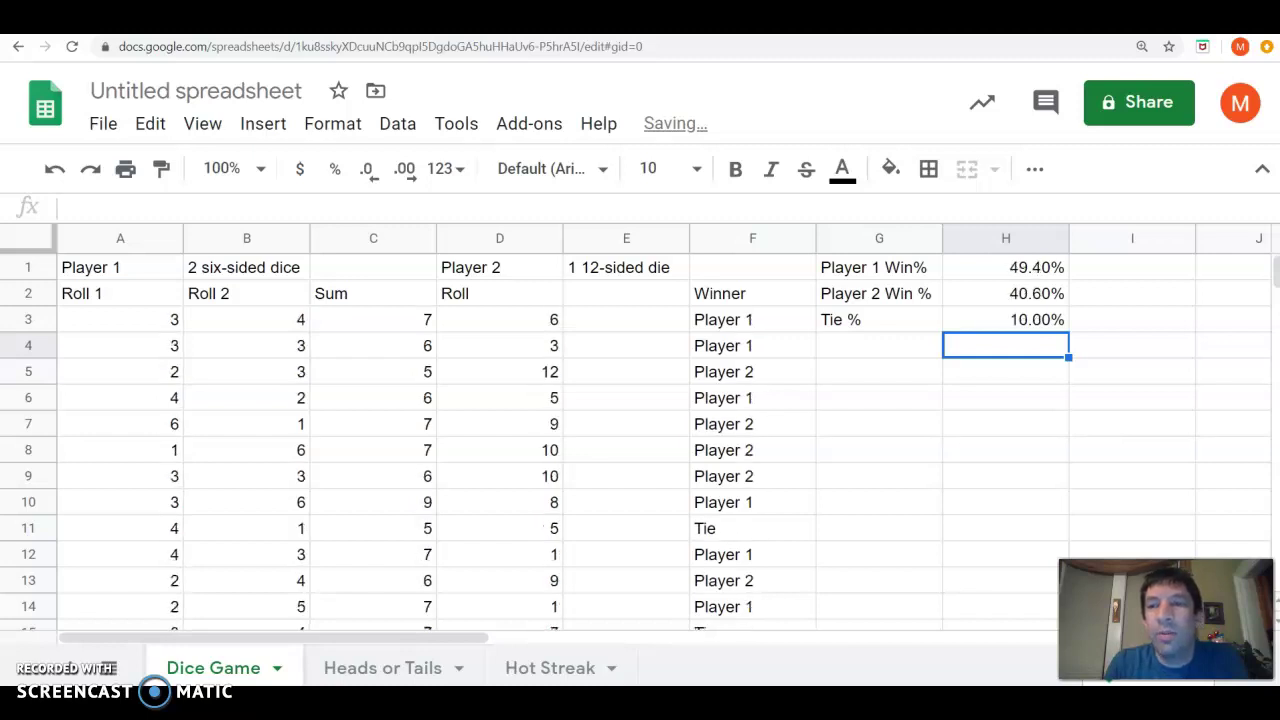
{"action": "key", "text": "Delete"}
{"action": "key", "text": "Delete"}
{"action": "key", "text": "Delete"}
{"action": "key", "text": "Delete"}
{"action": "key", "text": "Delete"}
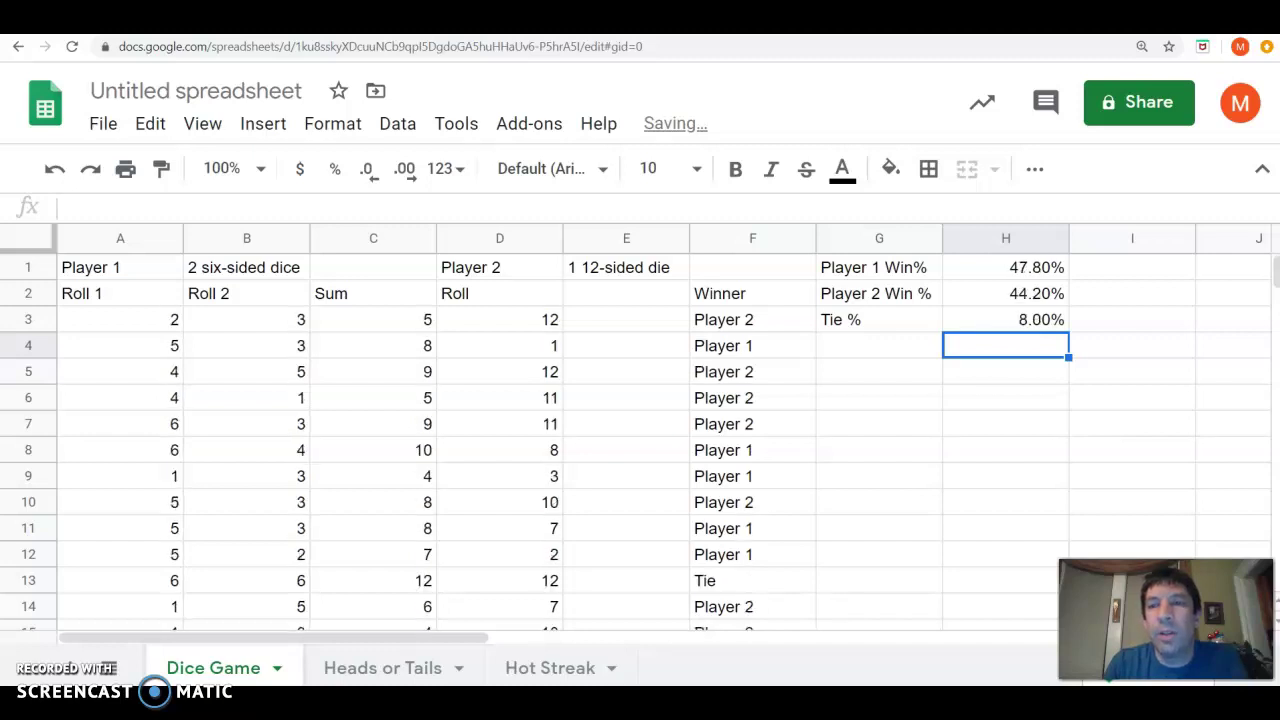
{"action": "key", "text": "Delete"}
{"action": "key", "text": "Delete"}
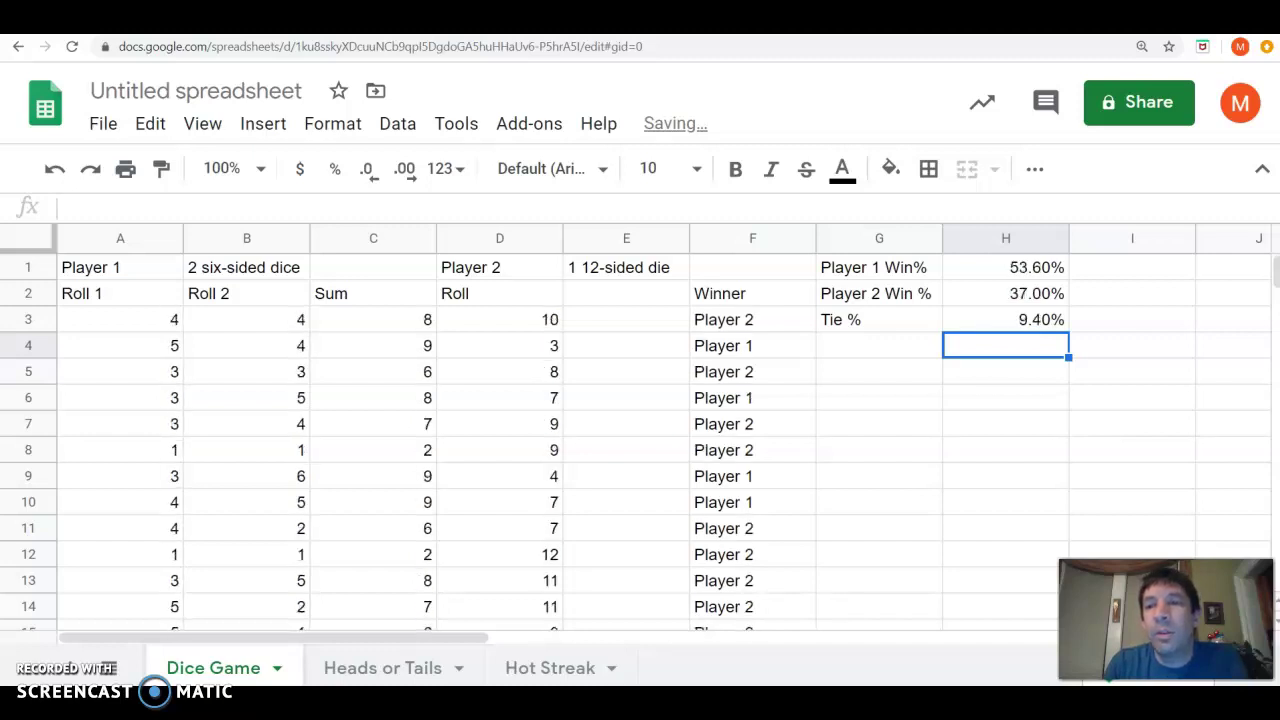
{"action": "key", "text": "Delete"}
{"action": "key", "text": "Delete"}
{"action": "key", "text": "Delete"}
{"action": "key", "text": "Delete"}
{"action": "key", "text": "Delete"}
{"action": "key", "text": "Delete"}
{"action": "key", "text": "Delete"}
{"action": "key", "text": "Delete"}
{"action": "key", "text": "Delete"}
{"action": "key", "text": "Delete"}
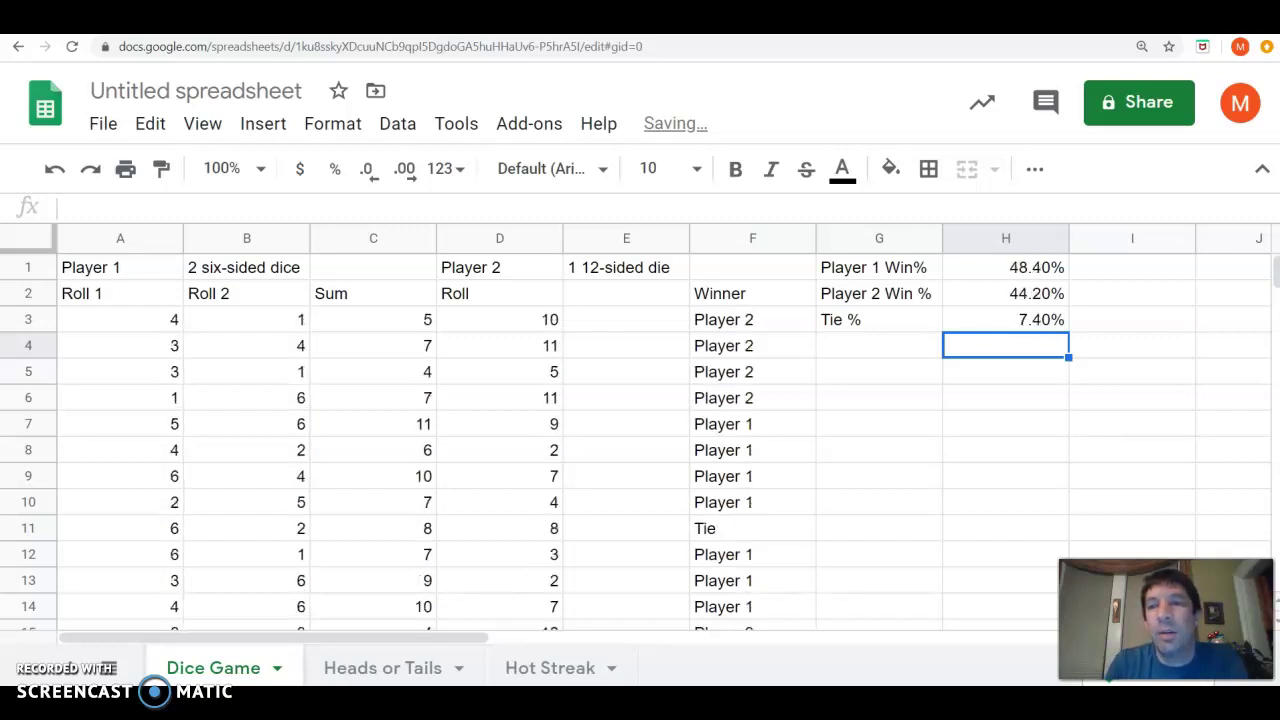
{"action": "key", "text": "Delete"}
{"action": "key", "text": "Delete"}
{"action": "key", "text": "Delete"}
{"action": "key", "text": "Delete"}
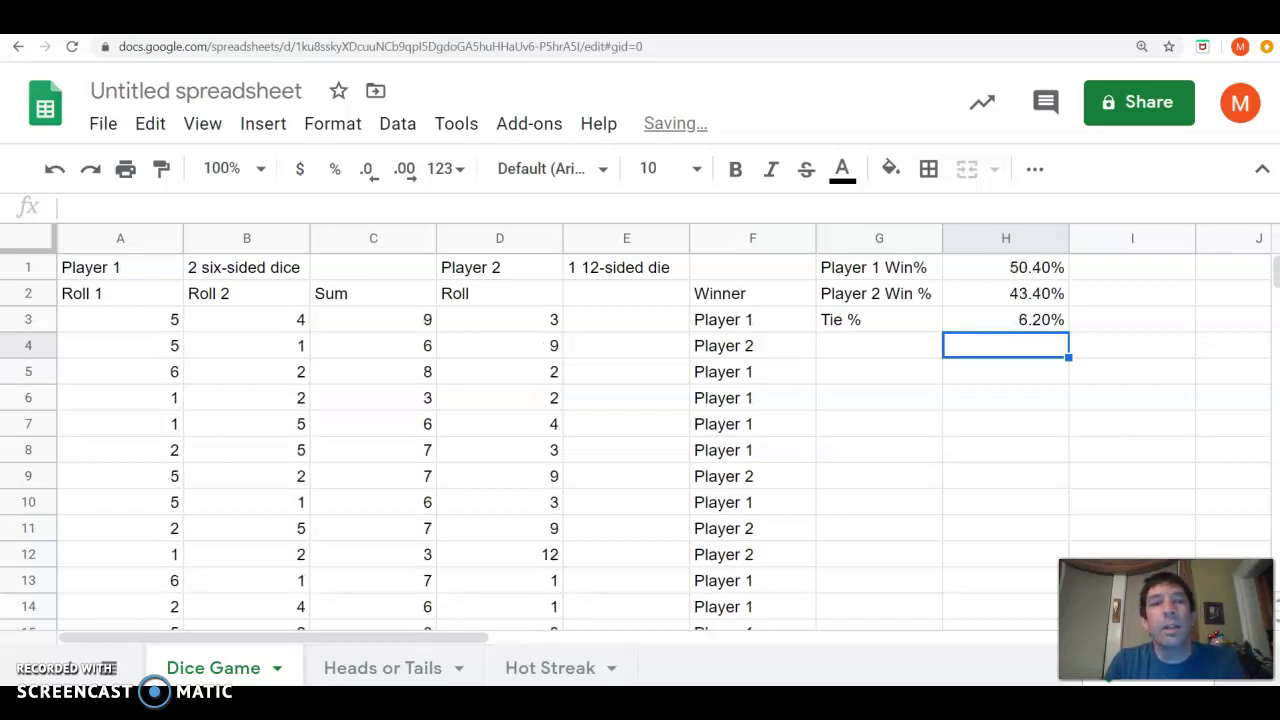
{"action": "key", "text": "Delete"}
{"action": "key", "text": "Delete"}
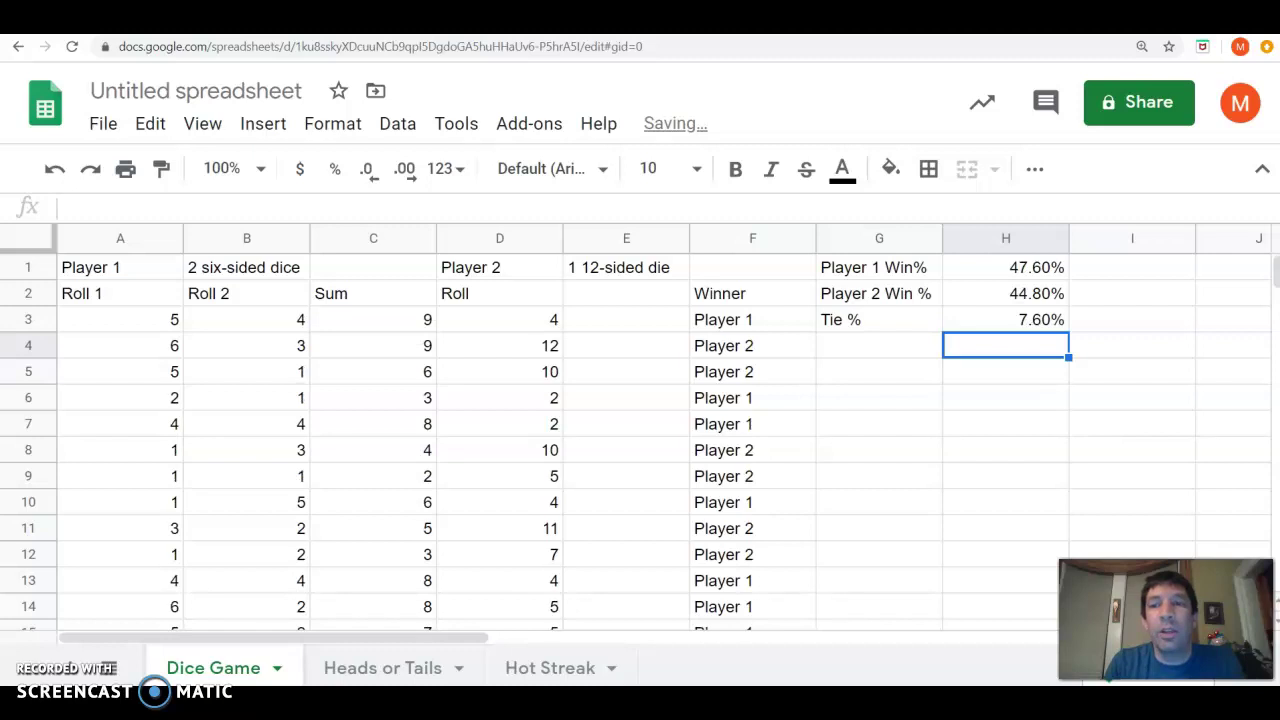
{"action": "key", "text": "Delete"}
{"action": "key", "text": "Delete"}
{"action": "key", "text": "Delete"}
{"action": "key", "text": "Delete"}
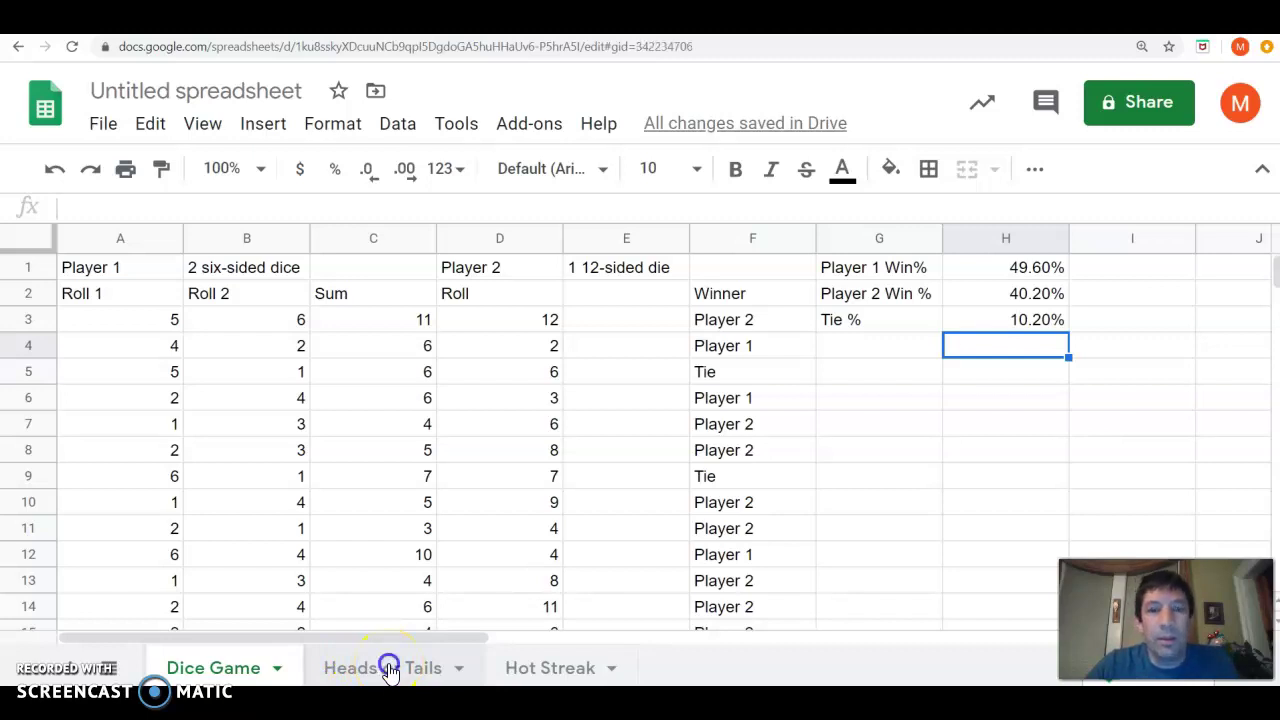
Step: On the Heads or Tails sheet, enter =if(randbetween(1,2)=1,"Heads","Tails") in A2
{"action": "left_click", "coordinate": [391, 670]}
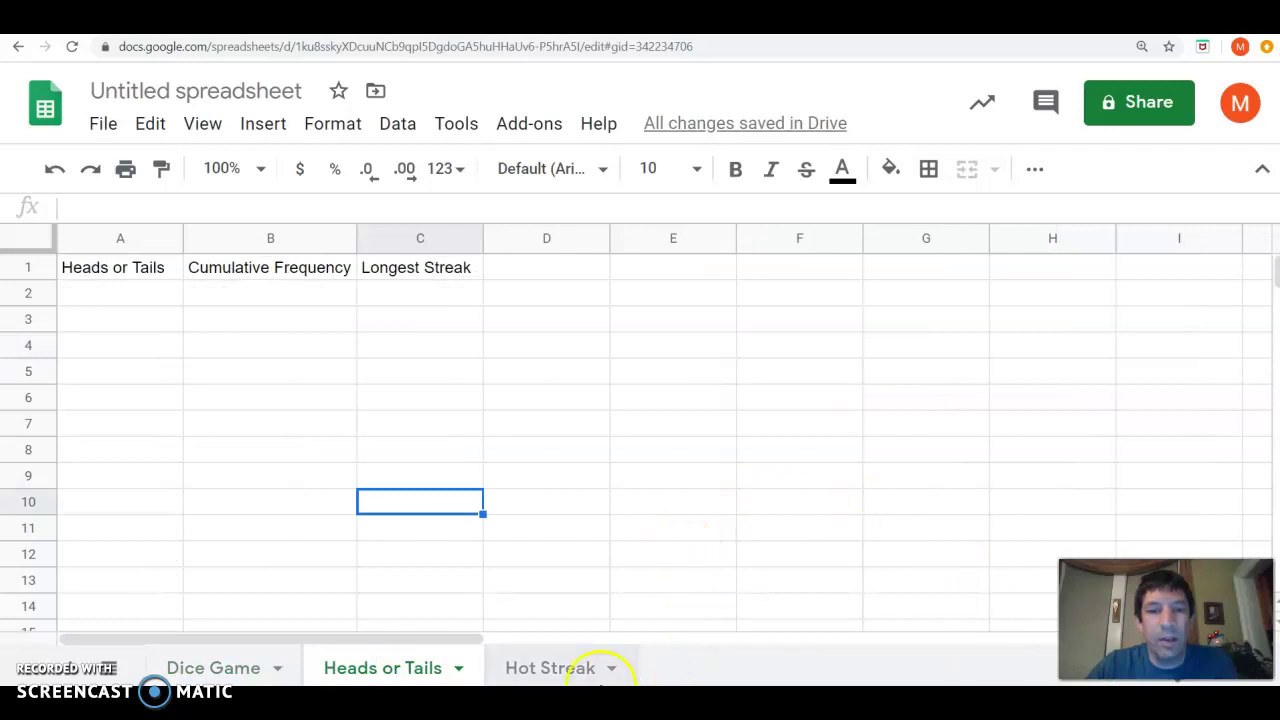
{"action": "left_click", "coordinate": [116, 298]}
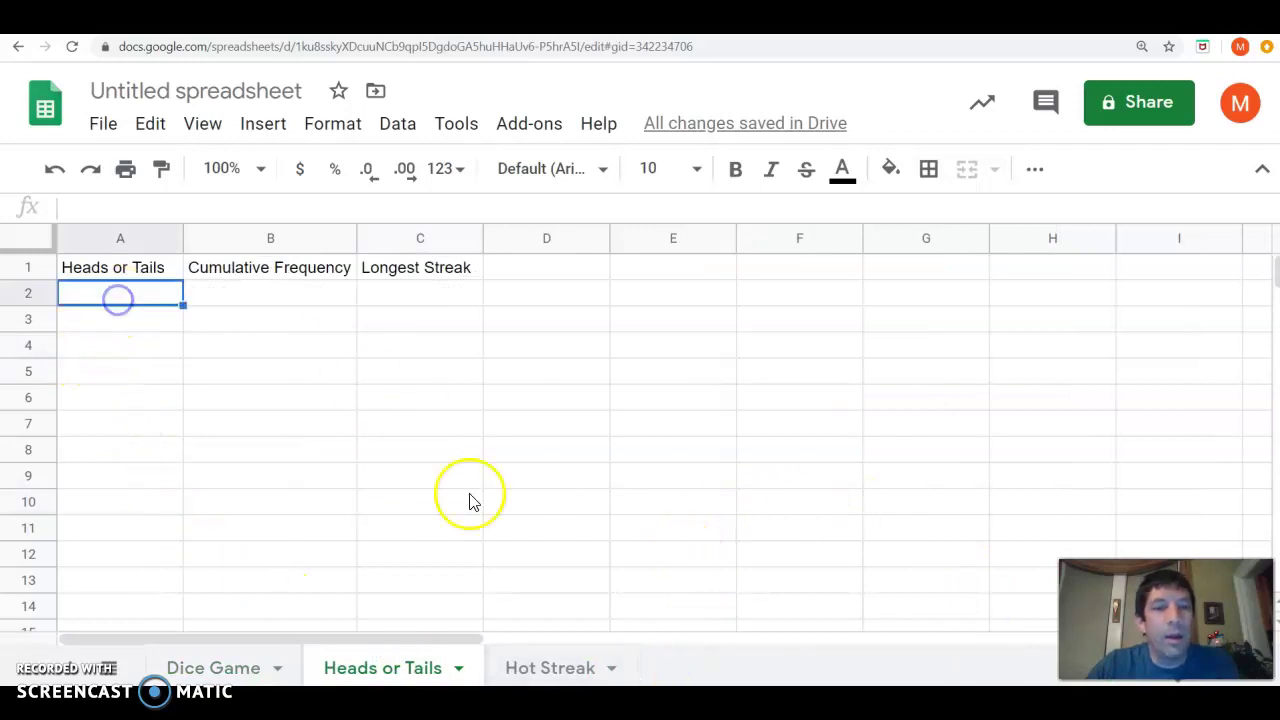
{"action": "type", "text": "="}
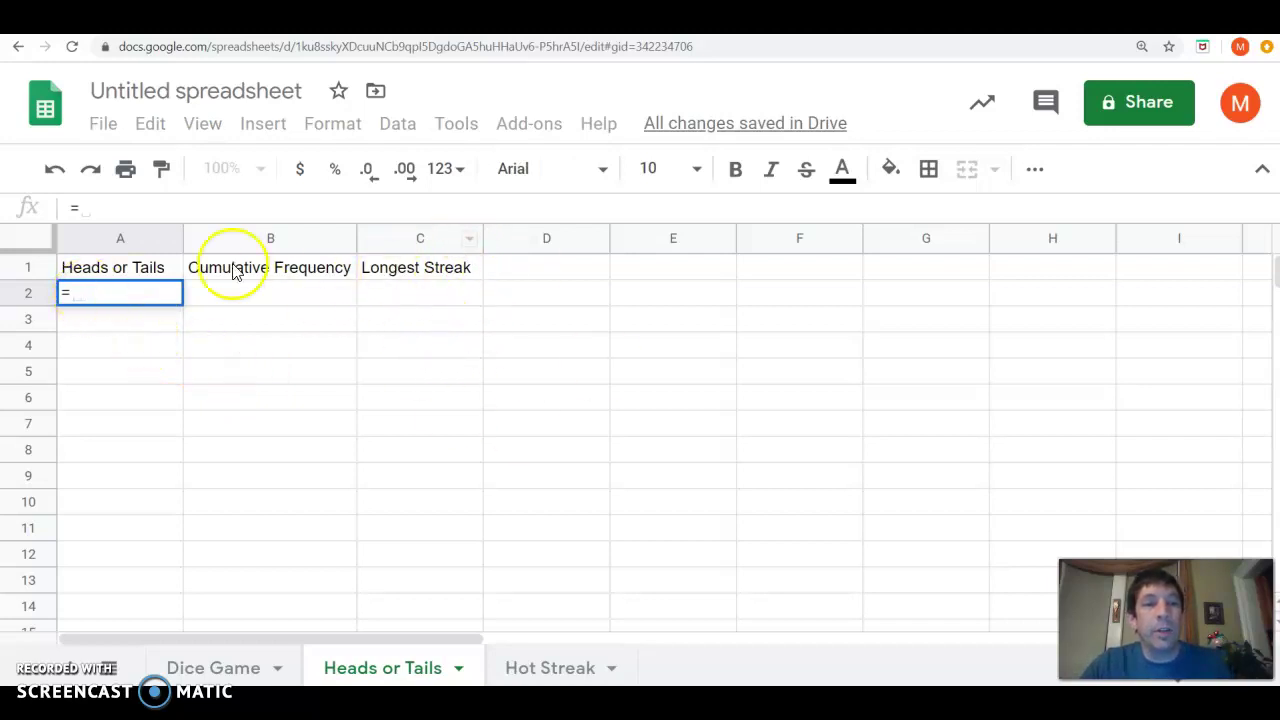
{"action": "left_click", "coordinate": [79, 294]}
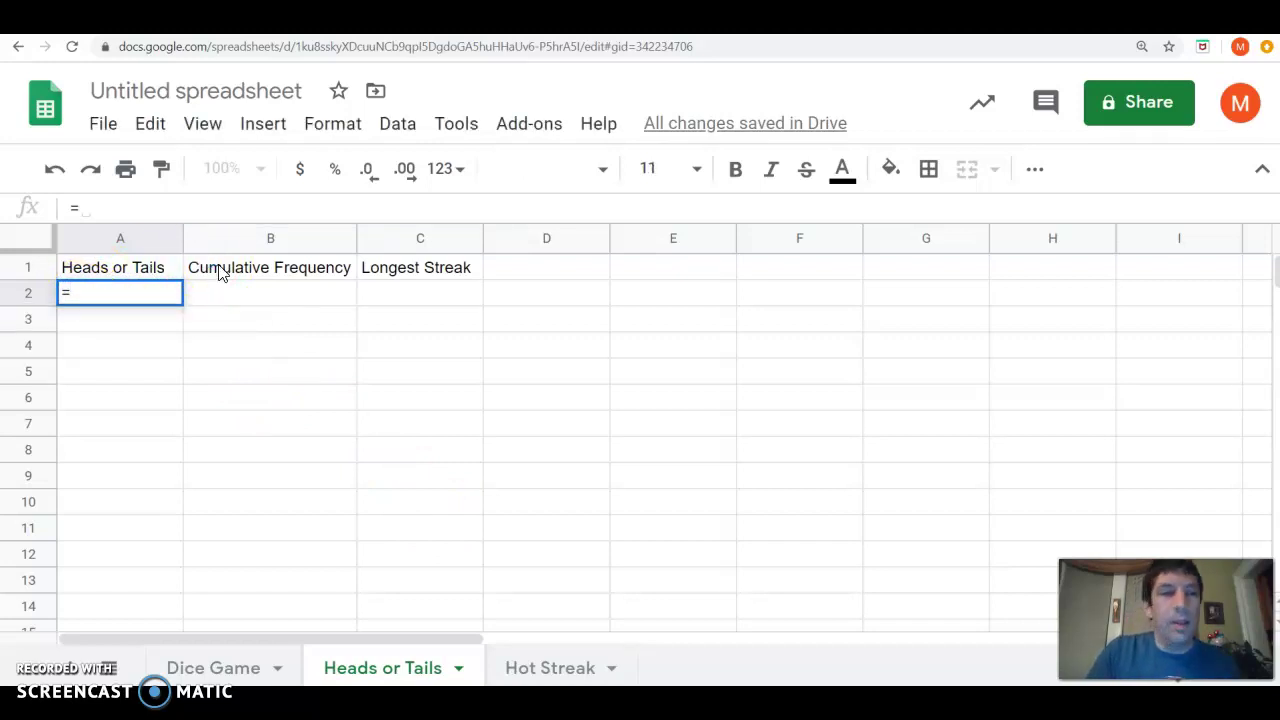
{"action": "type", "text": "if"}
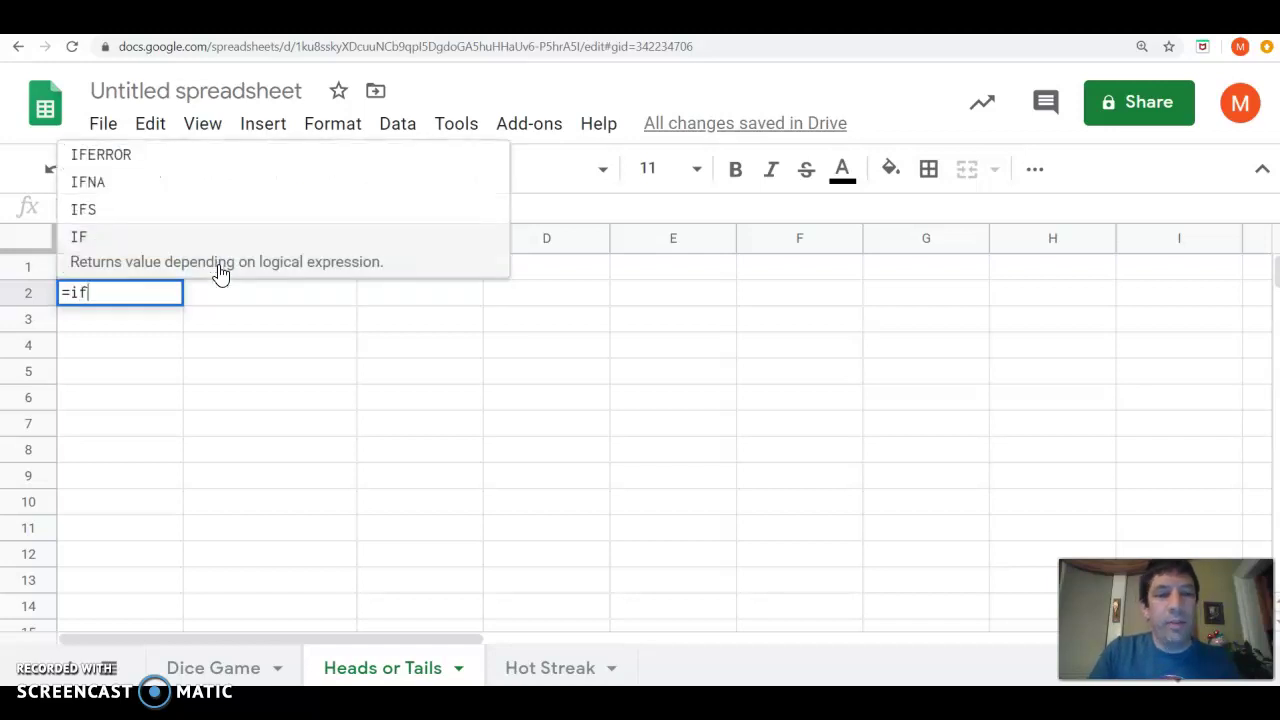
{"action": "type", "text": "(rand"}
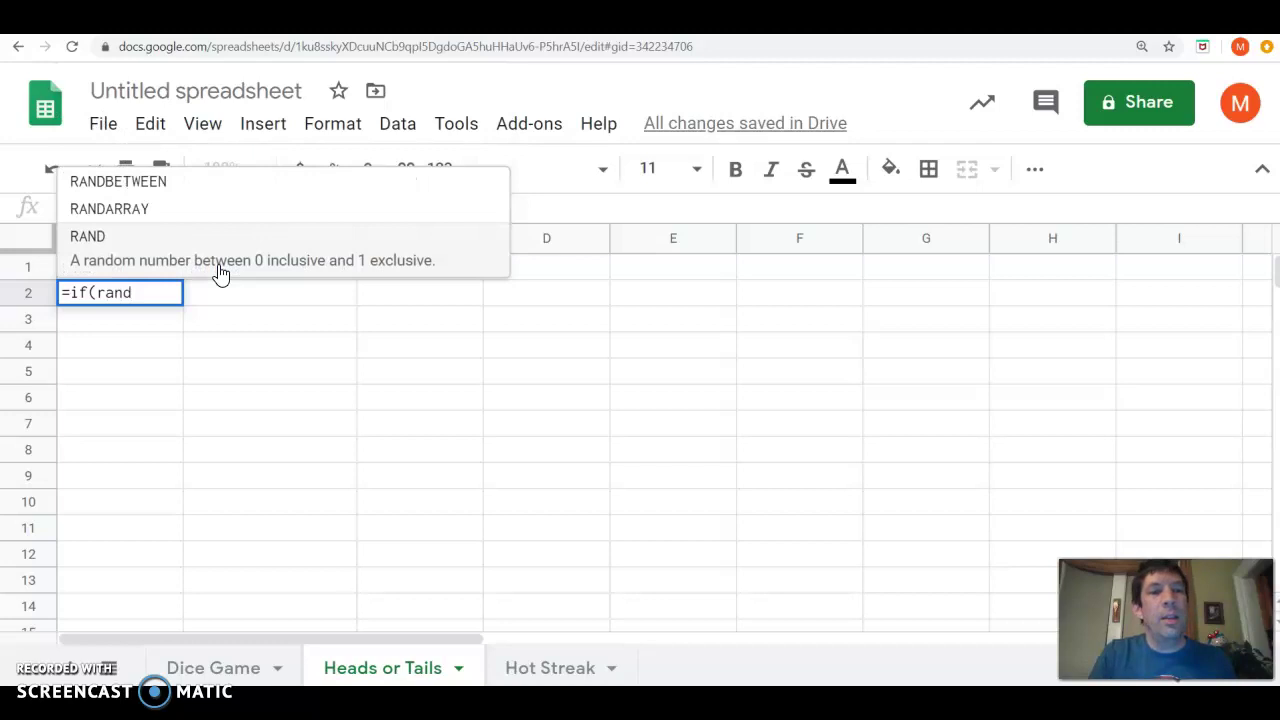
{"action": "type", "text": "between"}
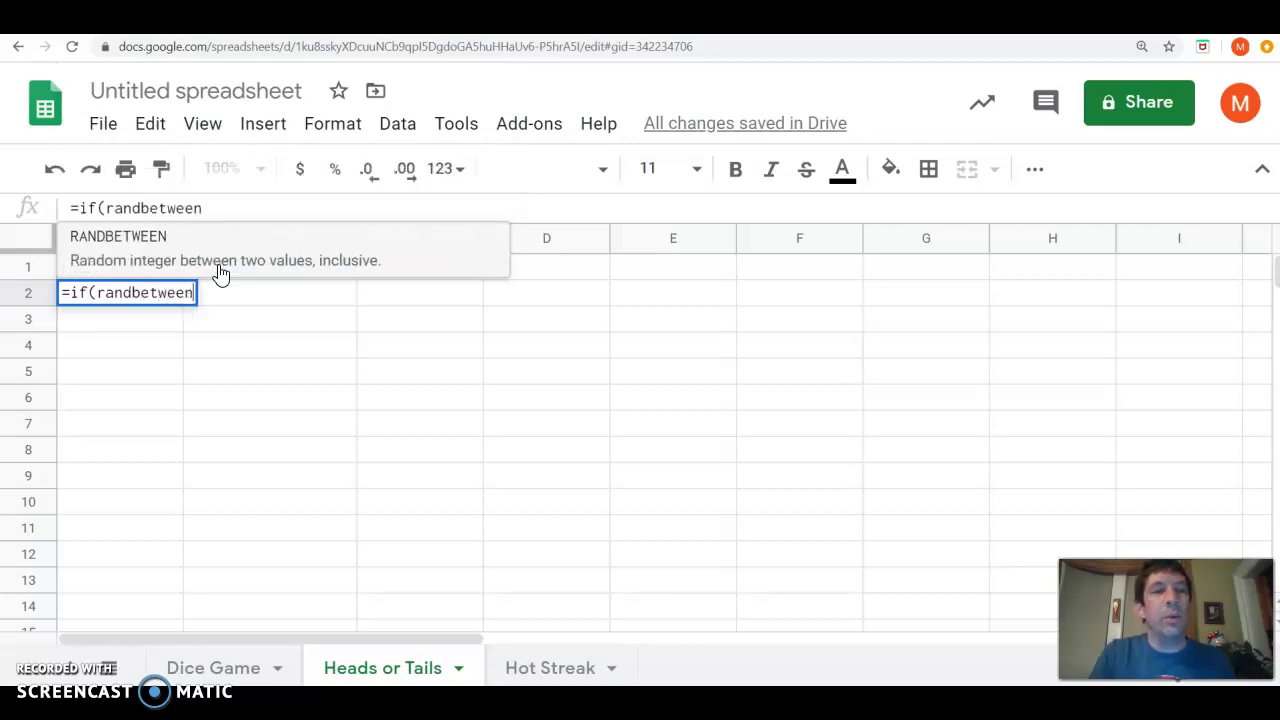
{"action": "type", "text": "(1,2)"}
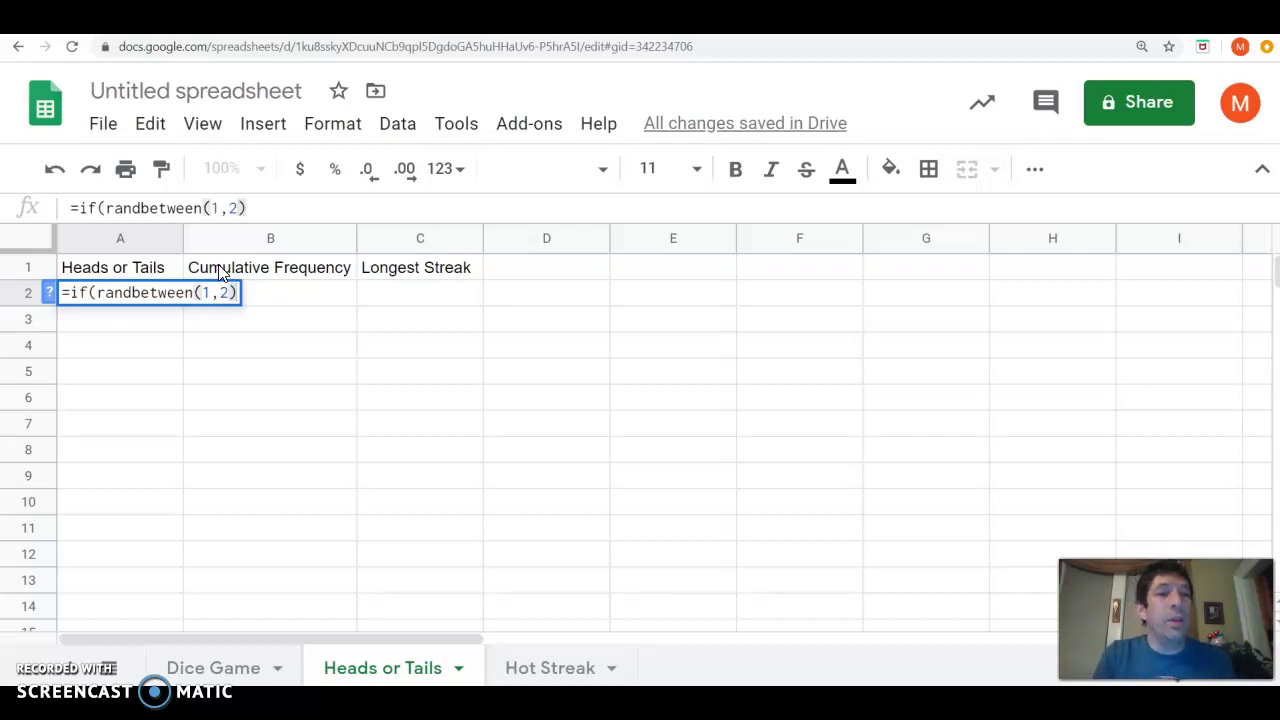
{"action": "type", "text": "=1"}
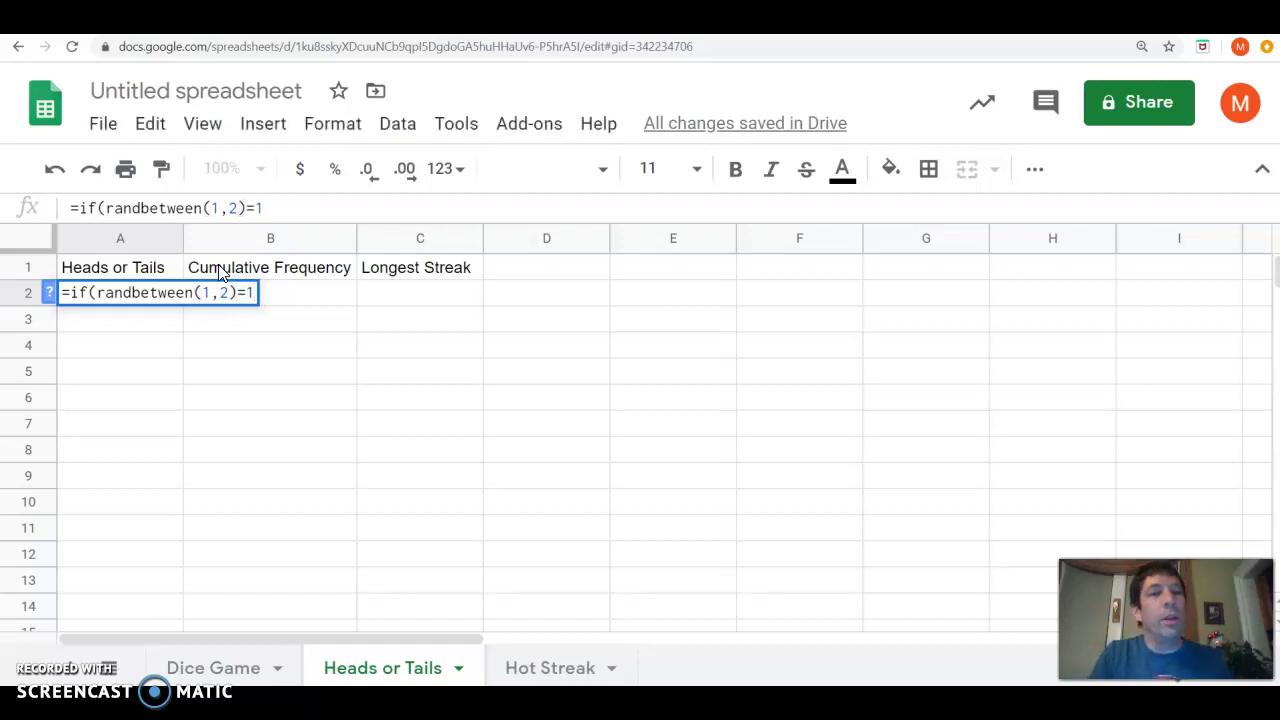
{"action": "type", "text": ", \""}
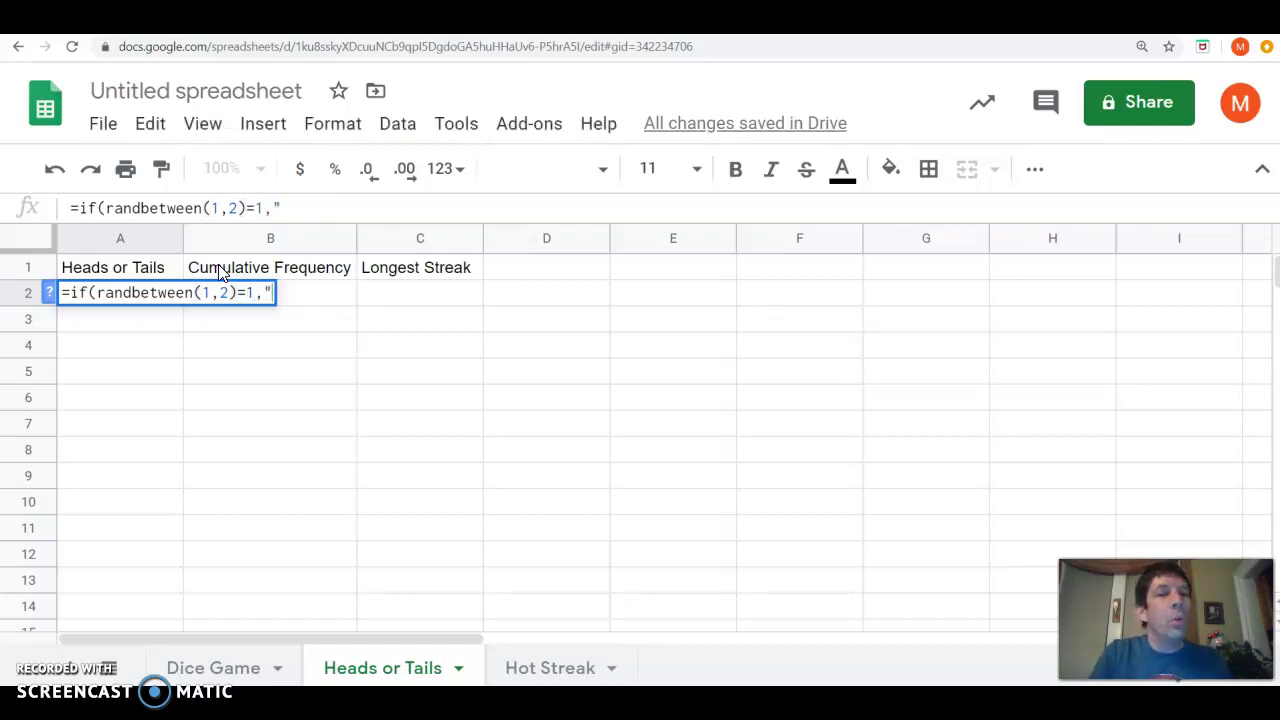
{"action": "type", "text": "Heads\""}
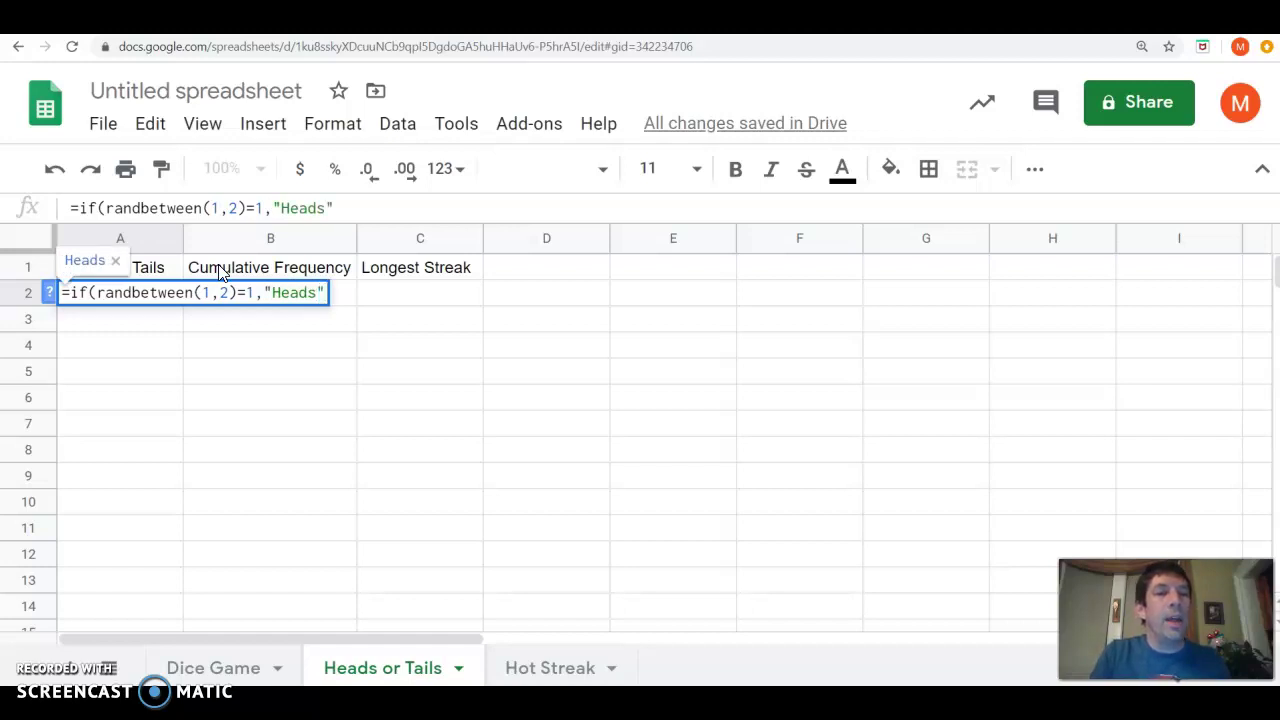
{"action": "type", "text": ", \""}
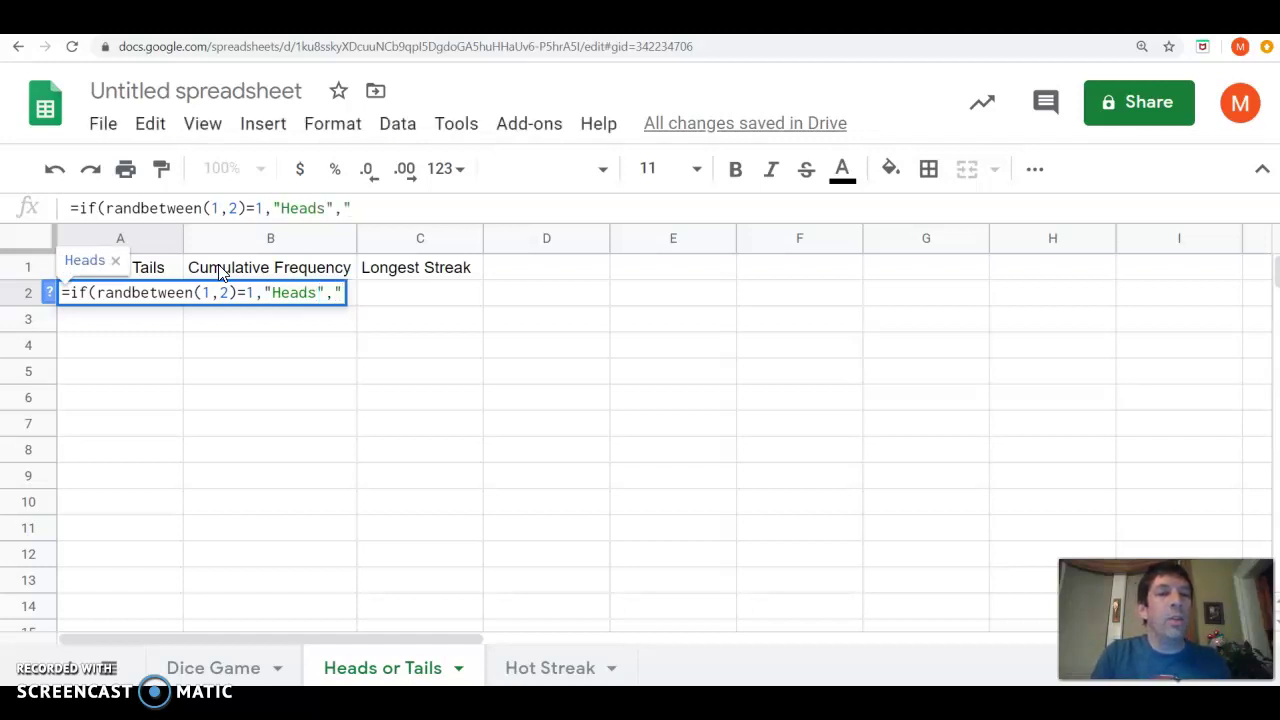
{"action": "type", "text": "Tails\""}
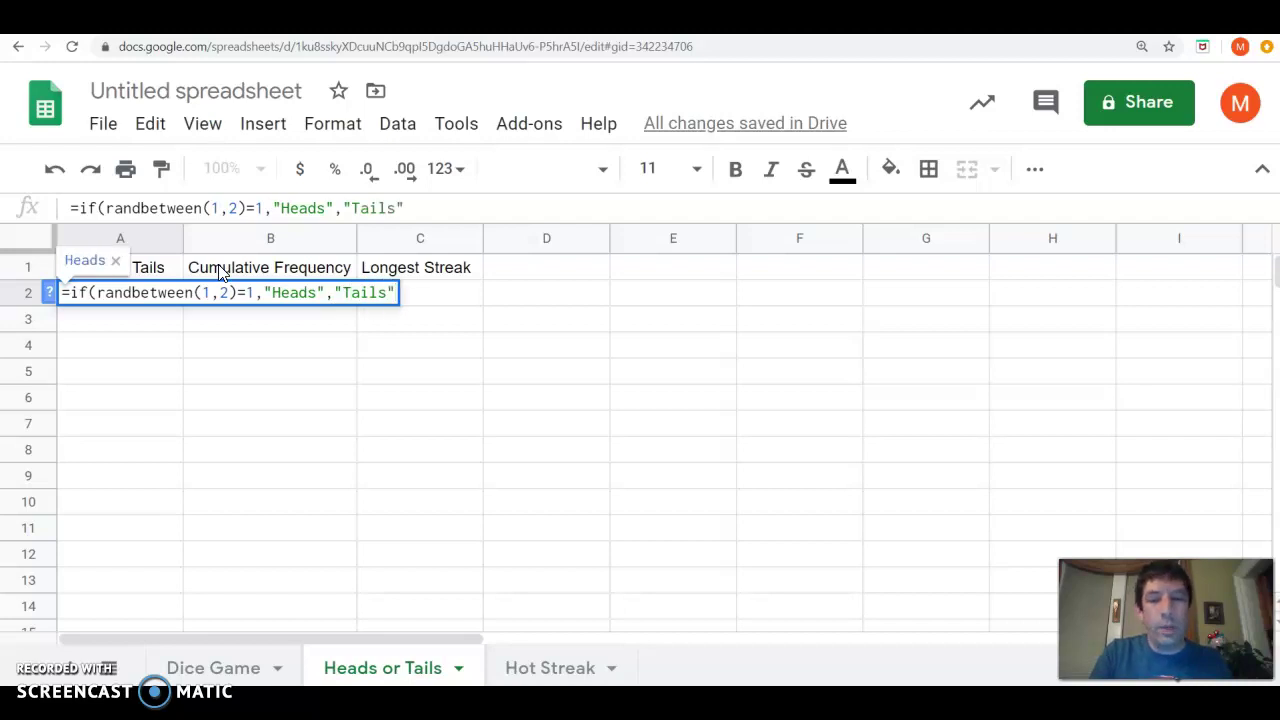
{"action": "type", "text": ")"}
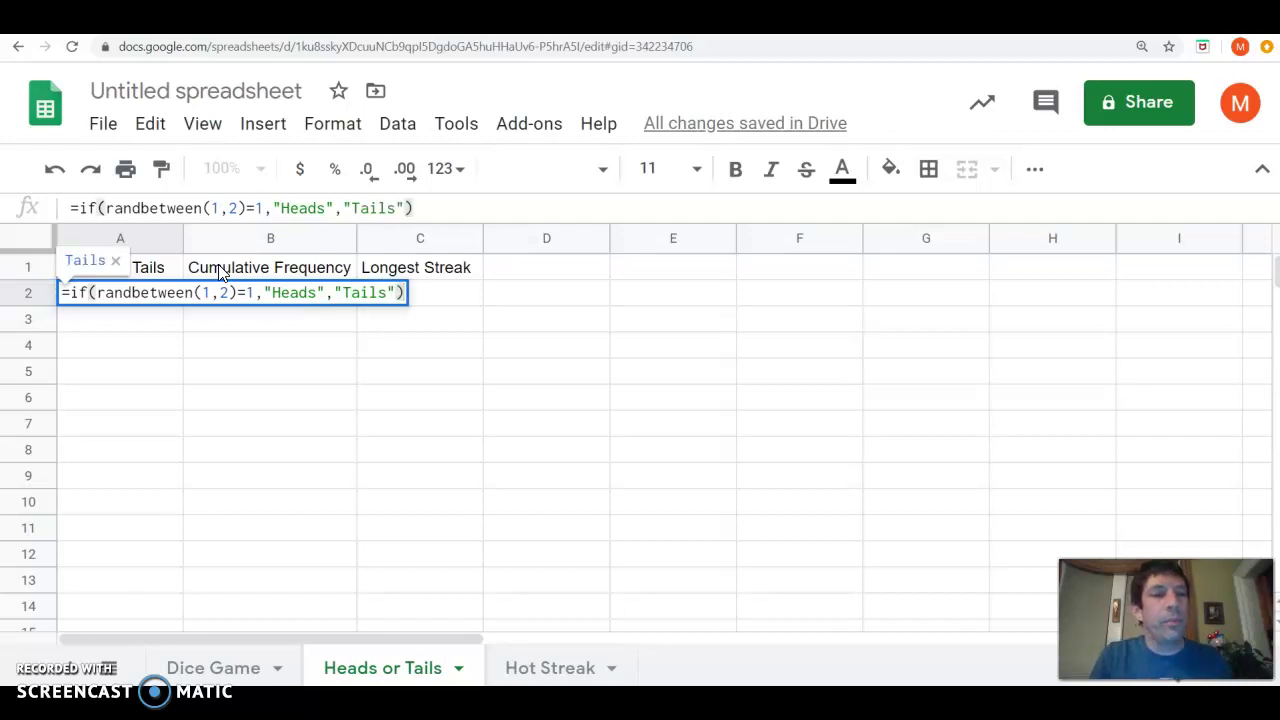
{"action": "key", "text": "Return"}
{"action": "key", "text": "Up"}
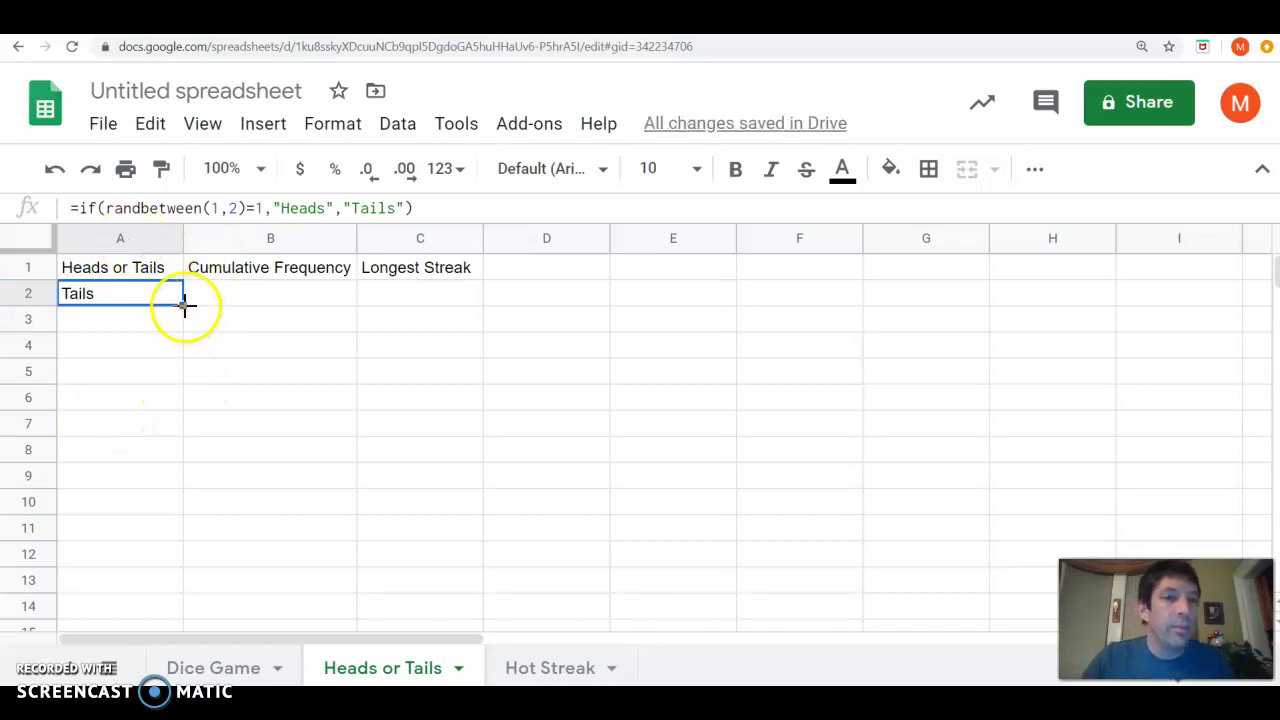
Step: Fill the coin-flip formula from A2 down to A21
{"action": "left_click_drag", "start_coordinate": [184, 304], "coordinate": [156, 556]}
{"action": "scroll", "coordinate": [230, 485], "scroll_direction": "up", "scroll_amount": 5}
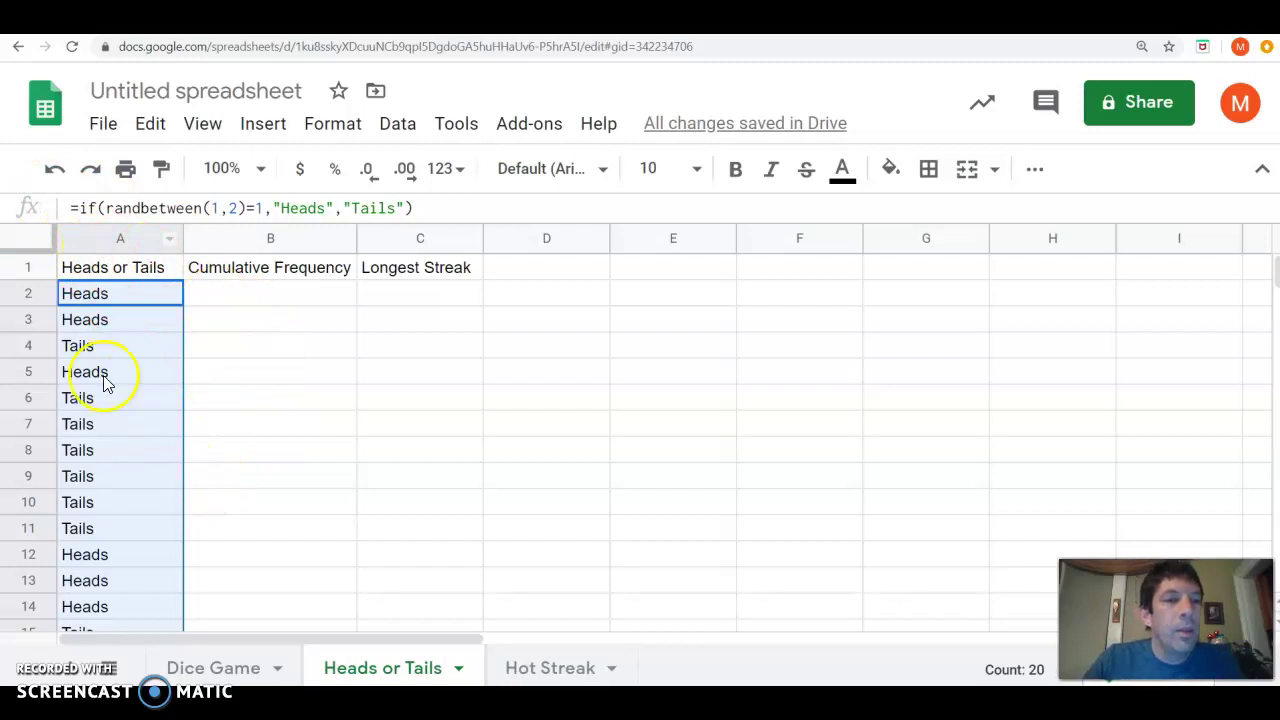
{"action": "scroll", "coordinate": [85, 440], "scroll_direction": "down", "scroll_amount": 3}
{"action": "scroll", "coordinate": [86, 480], "scroll_direction": "up", "scroll_amount": 3}
{"action": "left_click", "coordinate": [217, 300]}
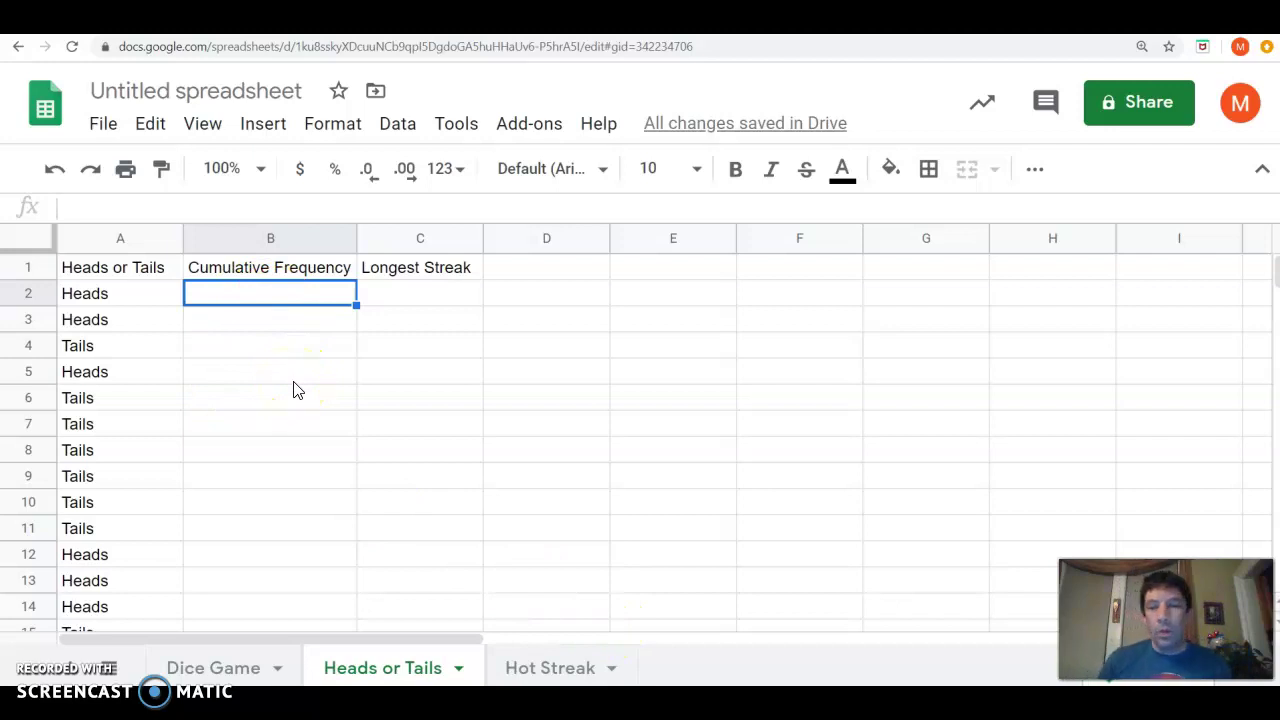
Step: Put 1 in B2 and enter =if(A3=A2,B2+1,1) in B3 to count streaks
{"action": "type", "text": "1"}
{"action": "key", "text": "Return"}
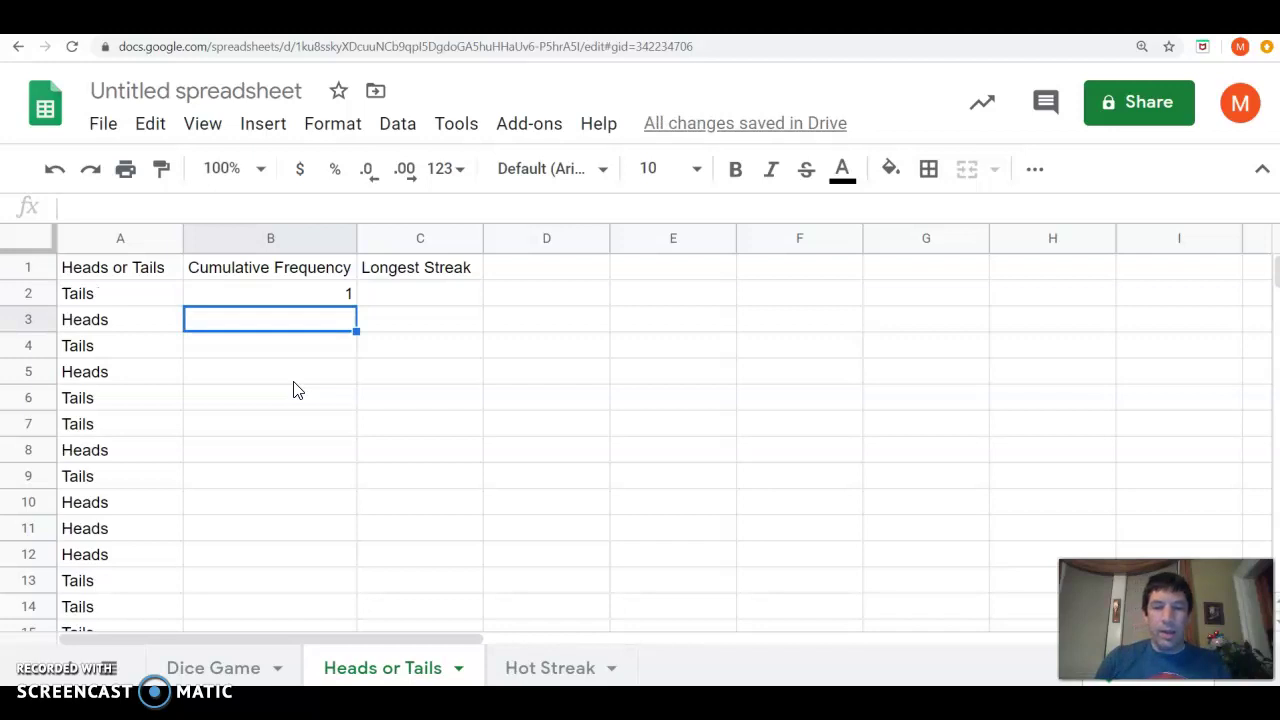
{"action": "type", "text": "=if("}
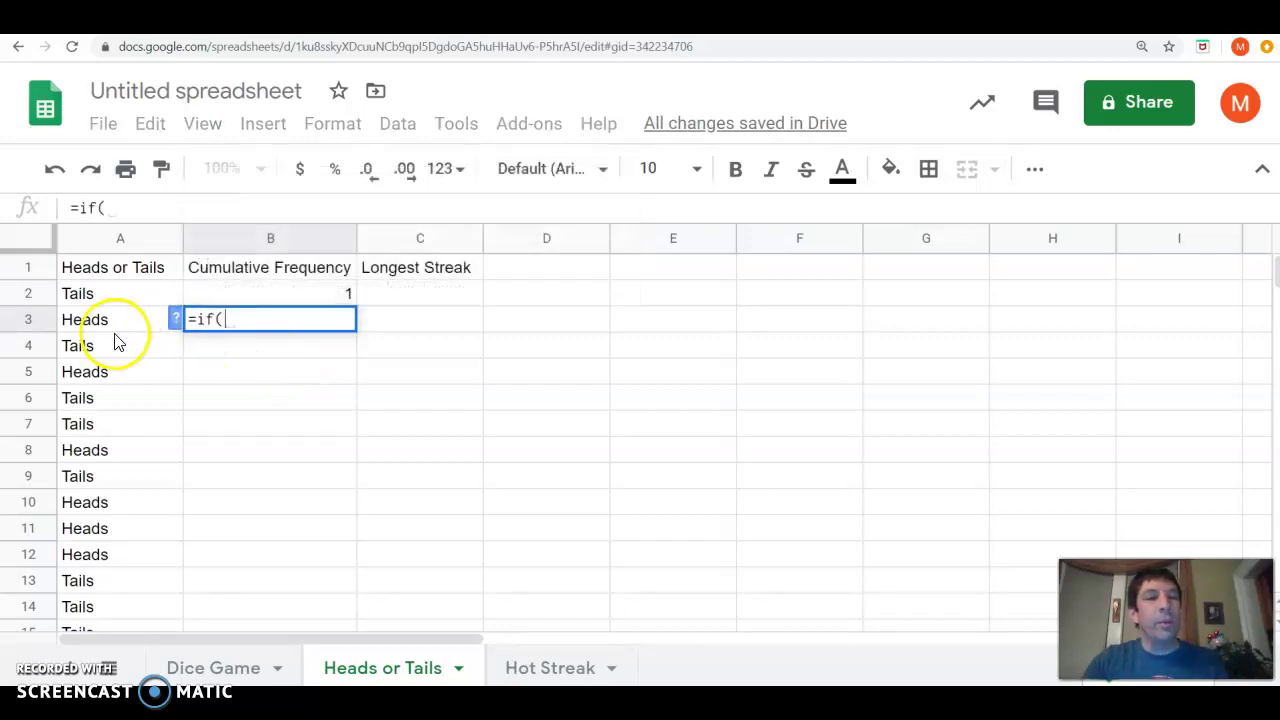
{"action": "left_click", "coordinate": [106, 326]}
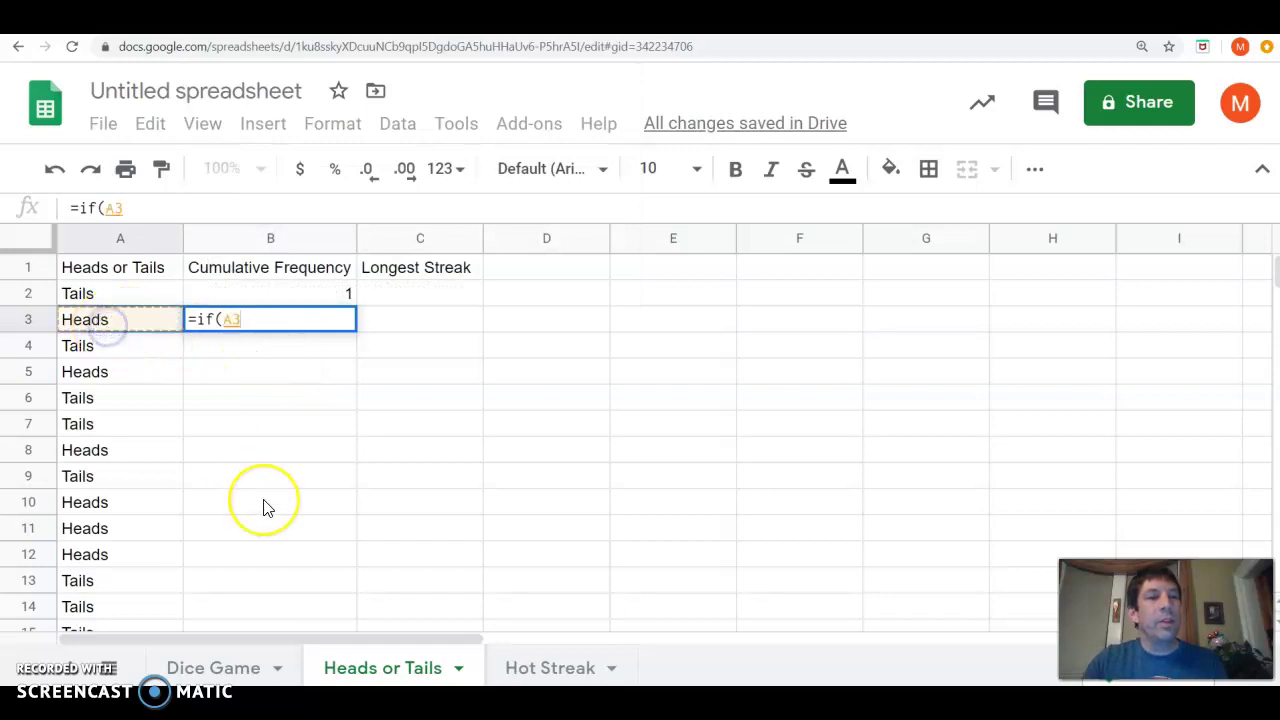
{"action": "type", "text": "="}
{"action": "left_click", "coordinate": [106, 294]}
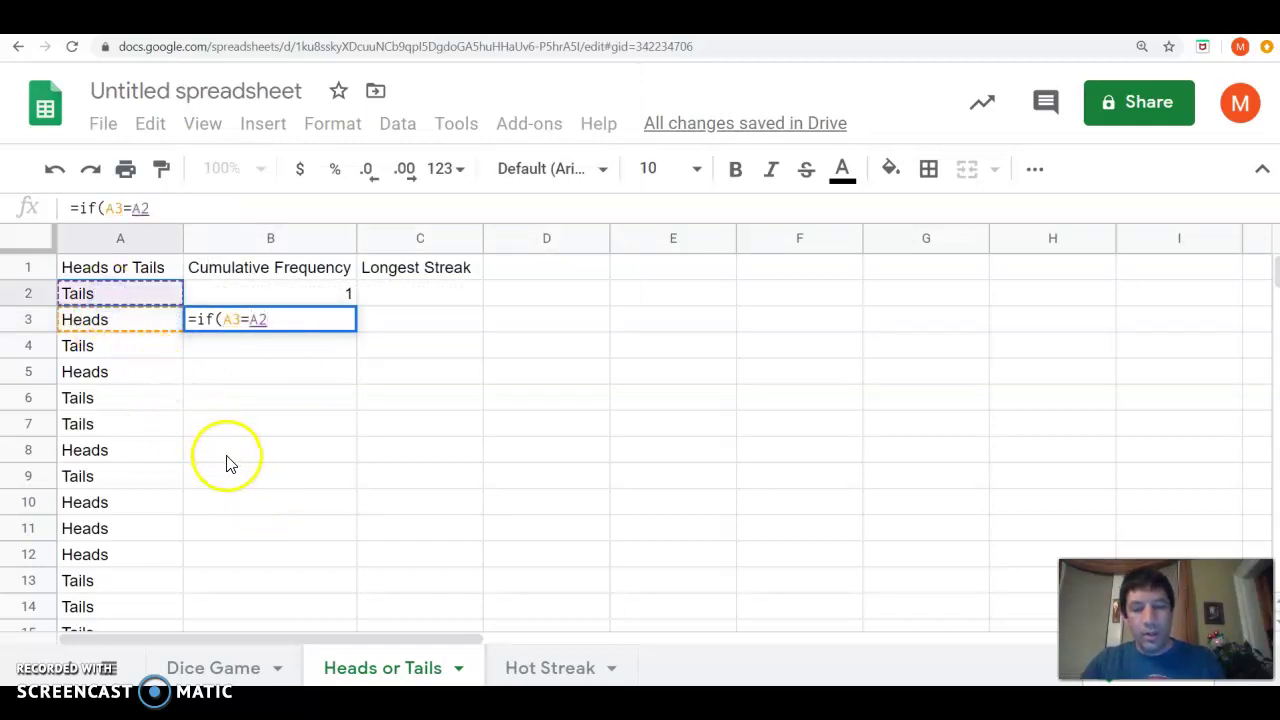
{"action": "type", "text": ","}
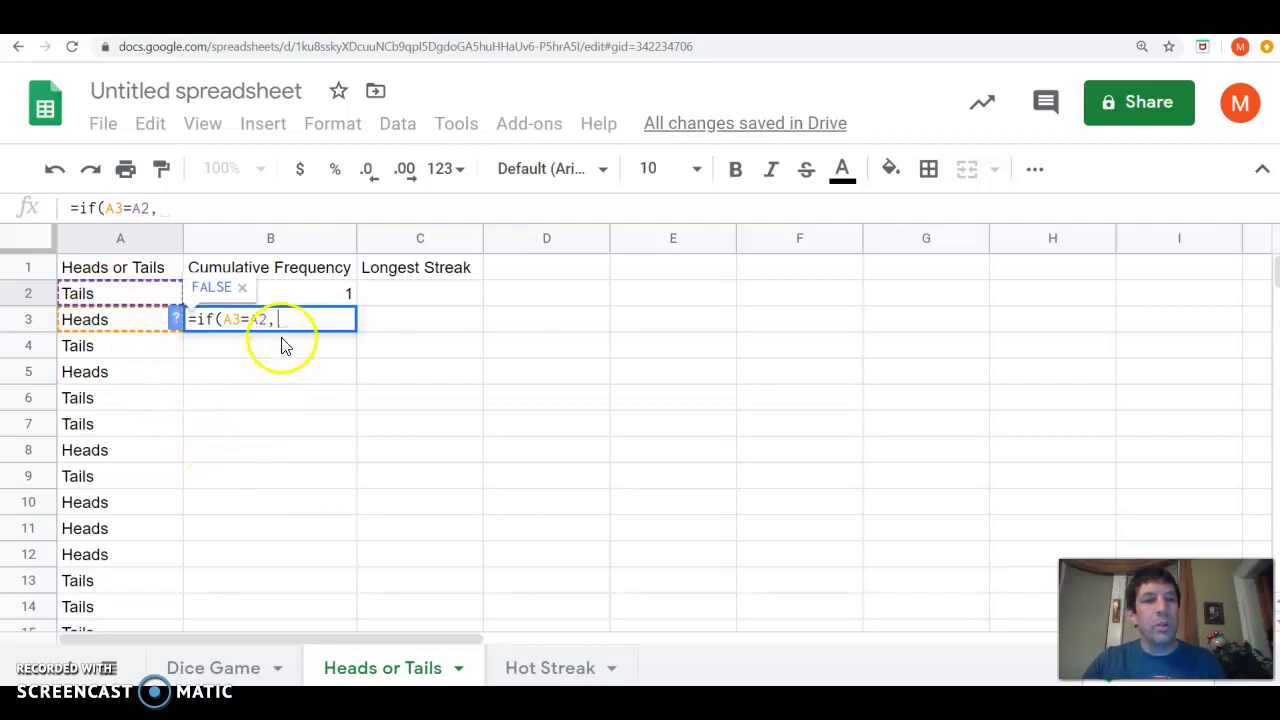
{"action": "left_click", "coordinate": [297, 296]}
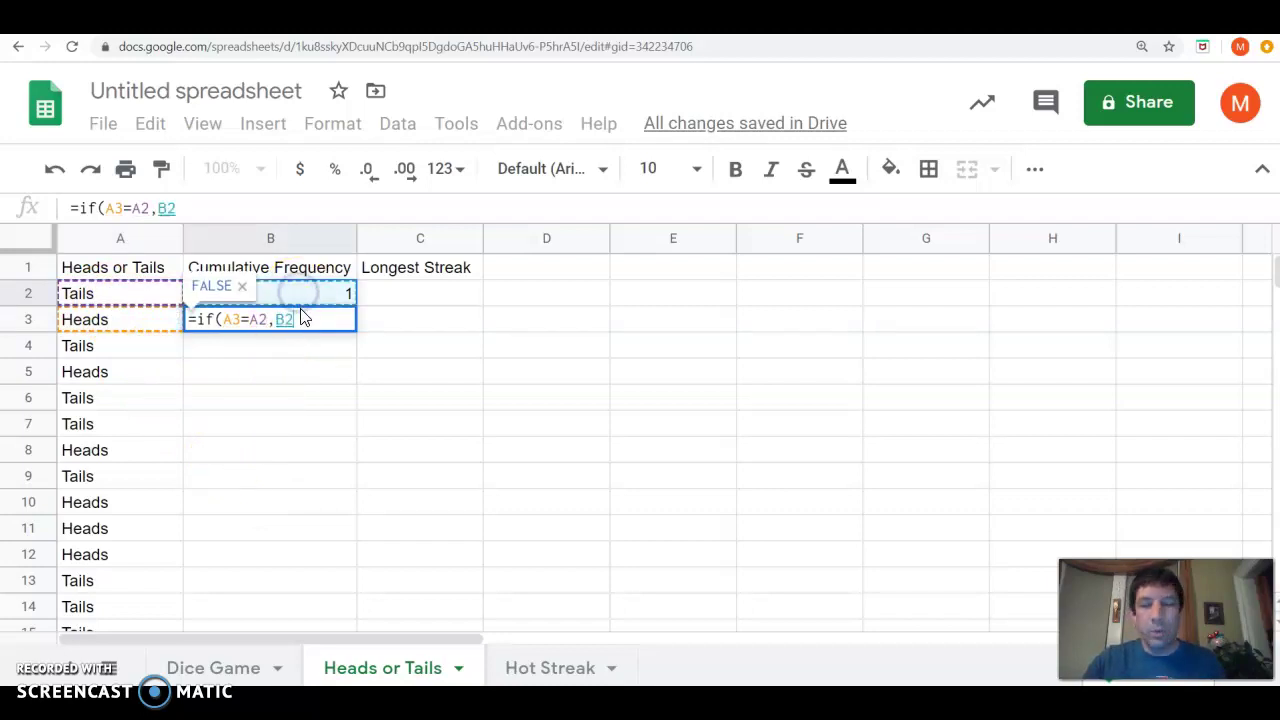
{"action": "type", "text": "+1"}
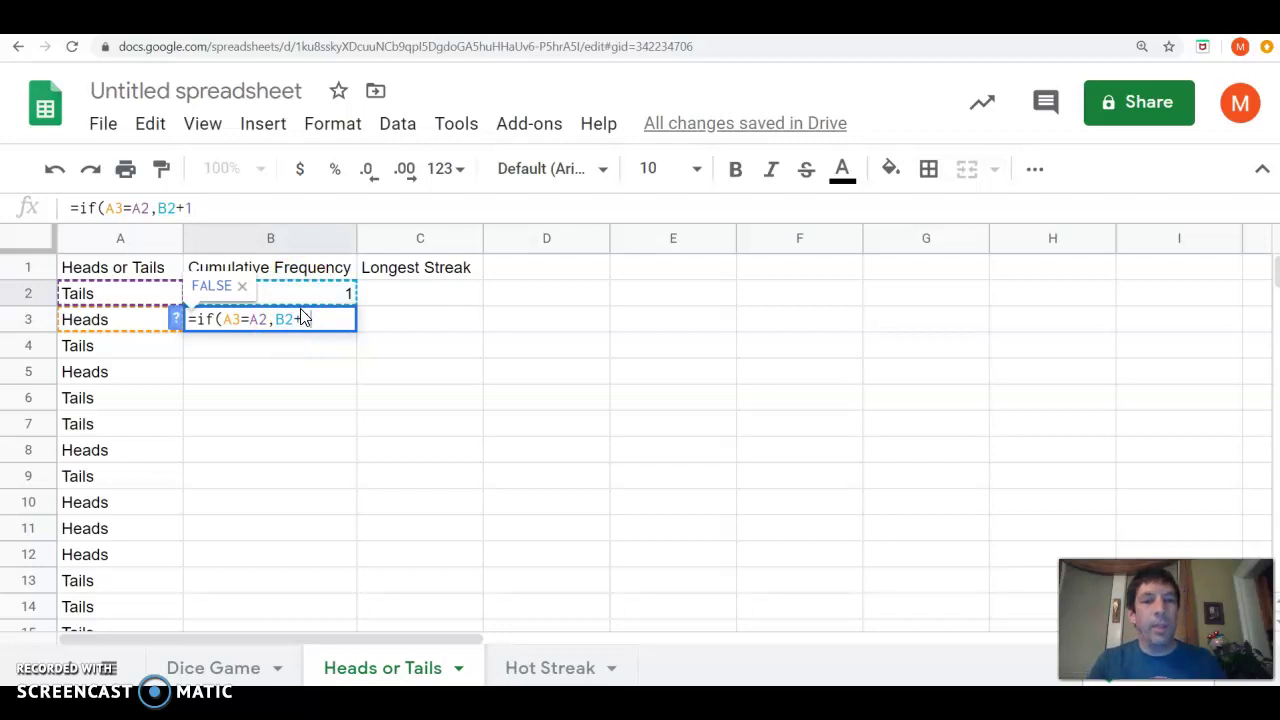
{"action": "type", "text": ","}
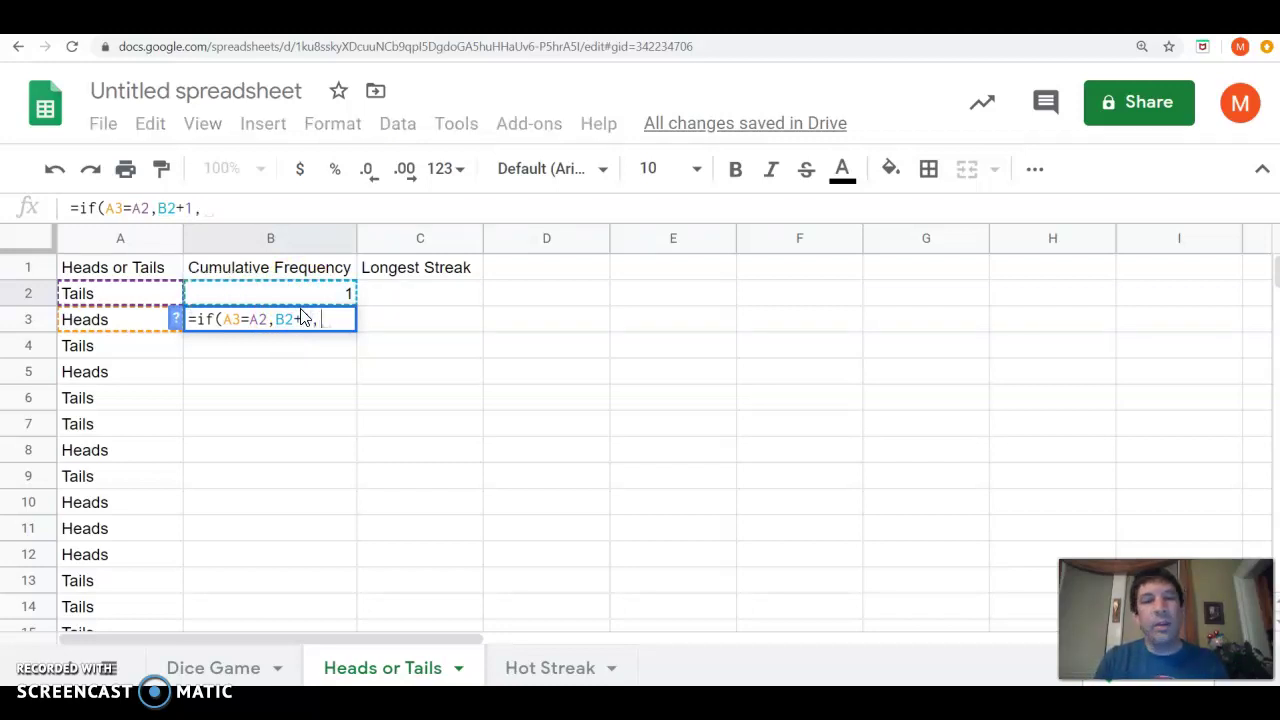
{"action": "type", "text": "1)"}
{"action": "key", "text": "Return"}
Step: Fill B3's streak formula down to B21 and compare the counts against the flips in column A
{"action": "left_click", "coordinate": [300, 312]}
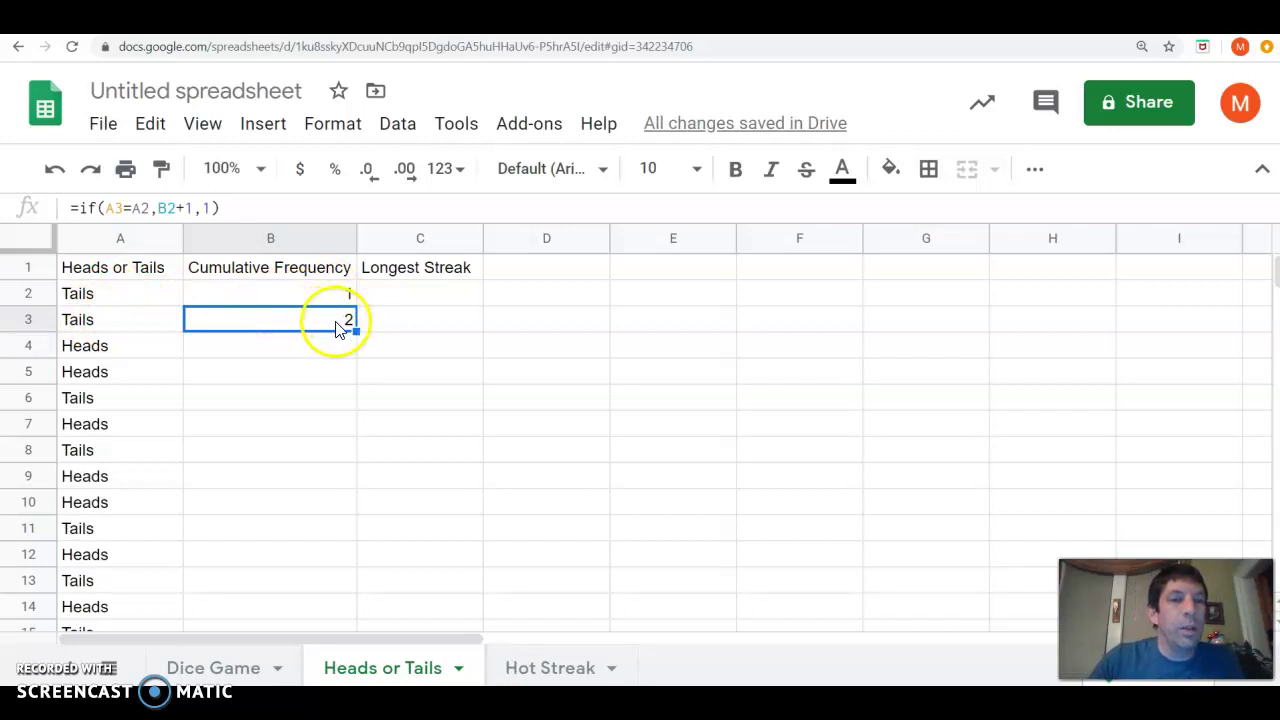
{"action": "mouse_move", "coordinate": [356, 333]}
{"action": "left_mouse_down"}
{"action": "mouse_move", "coordinate": [334, 666]}
{"action": "mouse_move", "coordinate": [296, 463]}
{"action": "mouse_move", "coordinate": [291, 476]}
{"action": "left_mouse_up"}
{"action": "scroll", "coordinate": [630, 550], "scroll_direction": "up", "scroll_amount": 5}
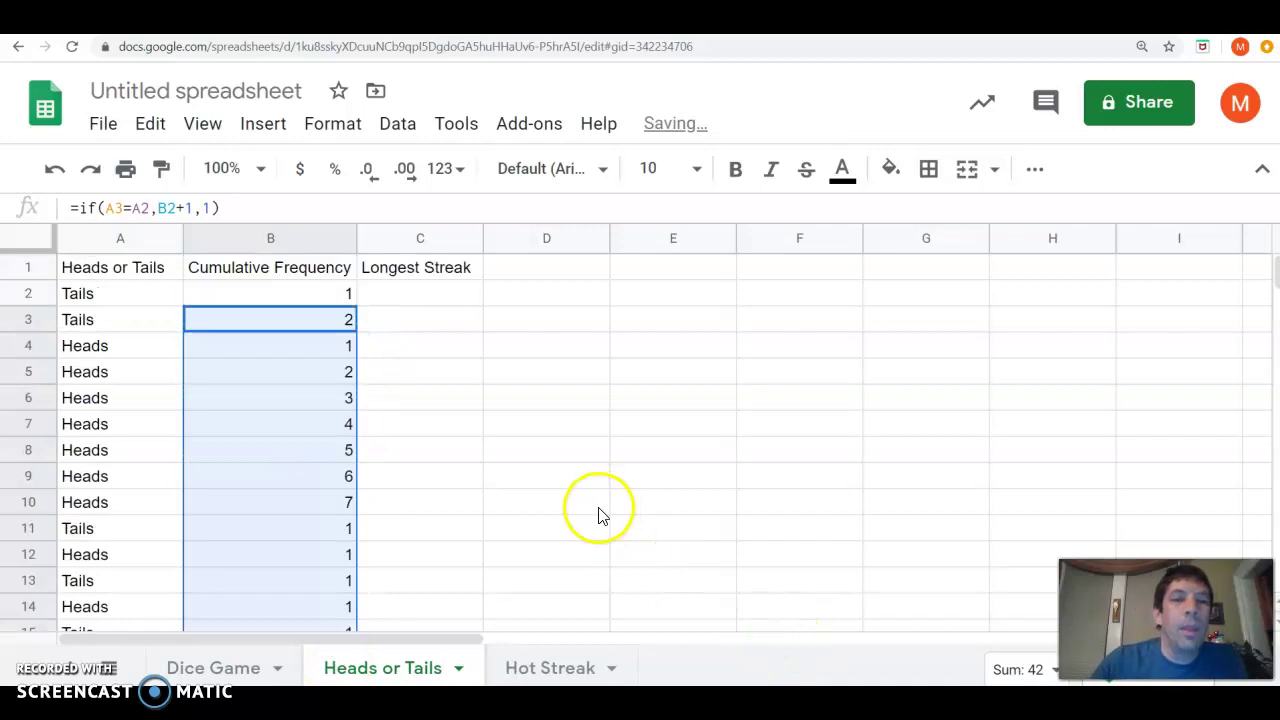
{"action": "left_click", "coordinate": [326, 508]}
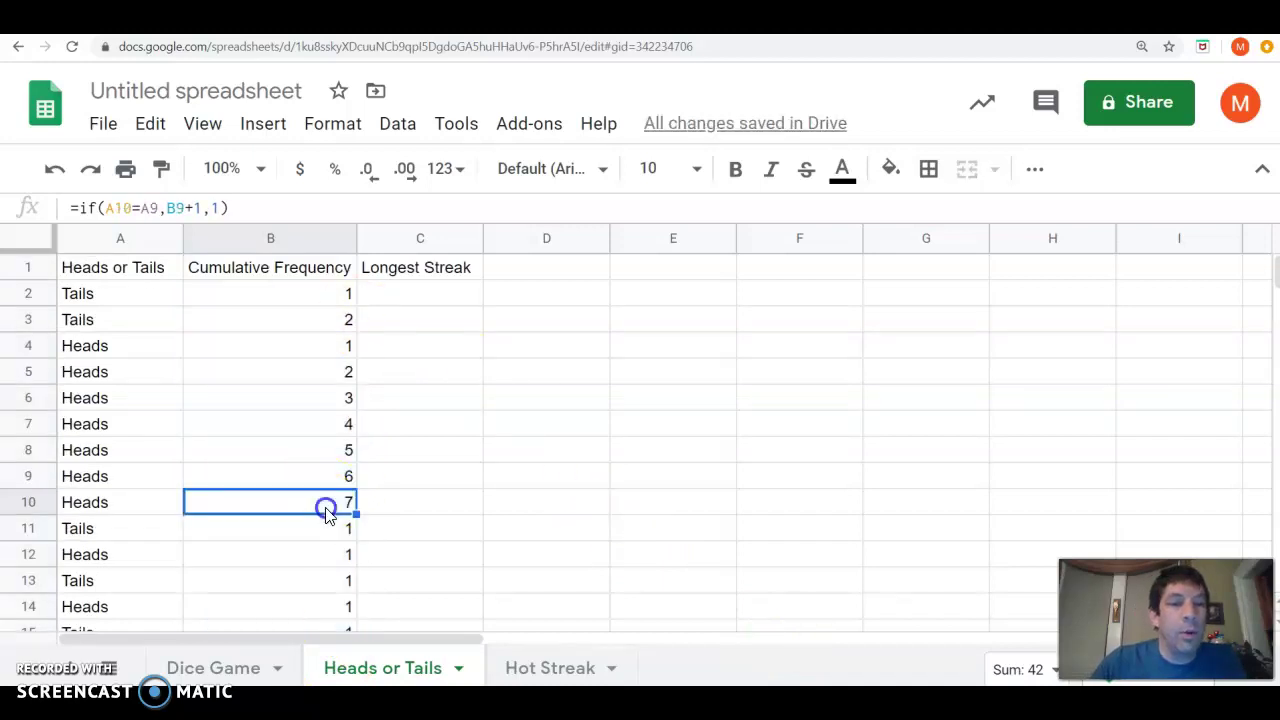
{"action": "left_click", "coordinate": [100, 346]}
{"action": "left_click", "coordinate": [95, 372]}
{"action": "left_click", "coordinate": [87, 398]}
{"action": "left_click", "coordinate": [90, 424]}
{"action": "left_click", "coordinate": [94, 450]}
{"action": "left_click", "coordinate": [94, 476]}
Step: Check the copied streak formulas, then enter =max(b2:b21) in C2 for the longest streak
{"action": "left_click", "coordinate": [94, 502]}
{"action": "left_click", "coordinate": [328, 352]}
{"action": "left_click", "coordinate": [324, 373]}
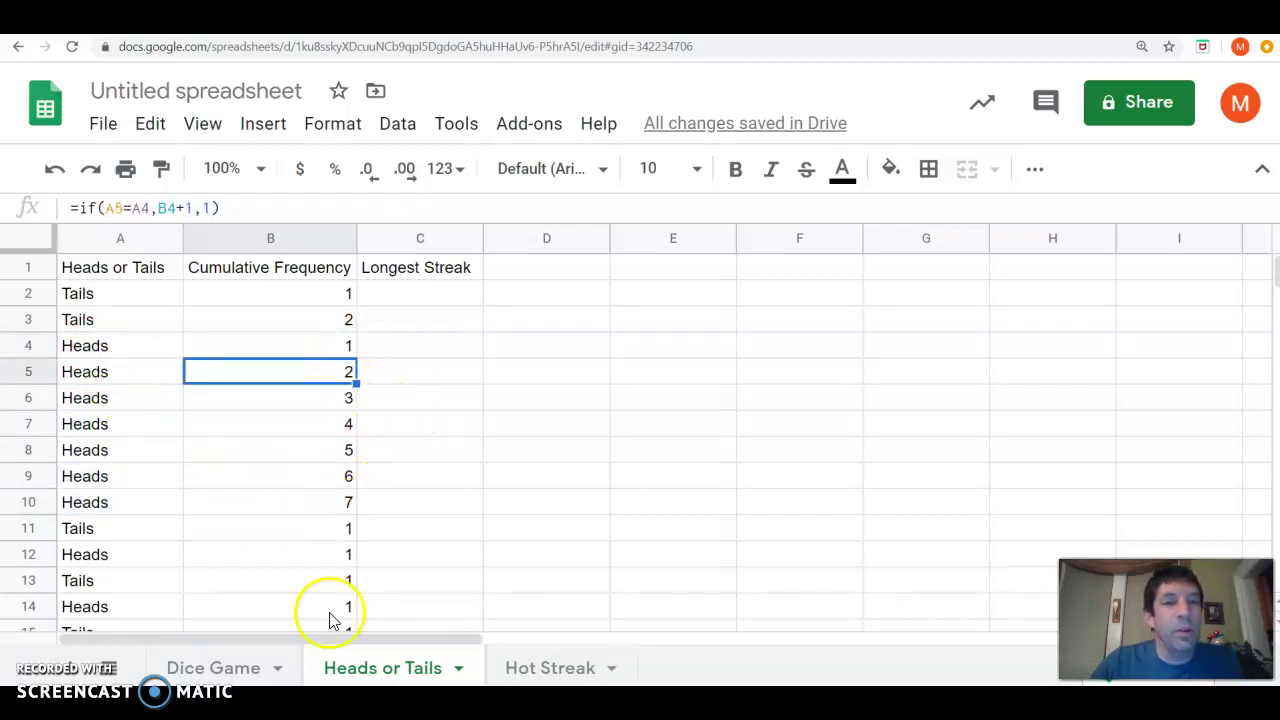
{"action": "left_click", "coordinate": [392, 293]}
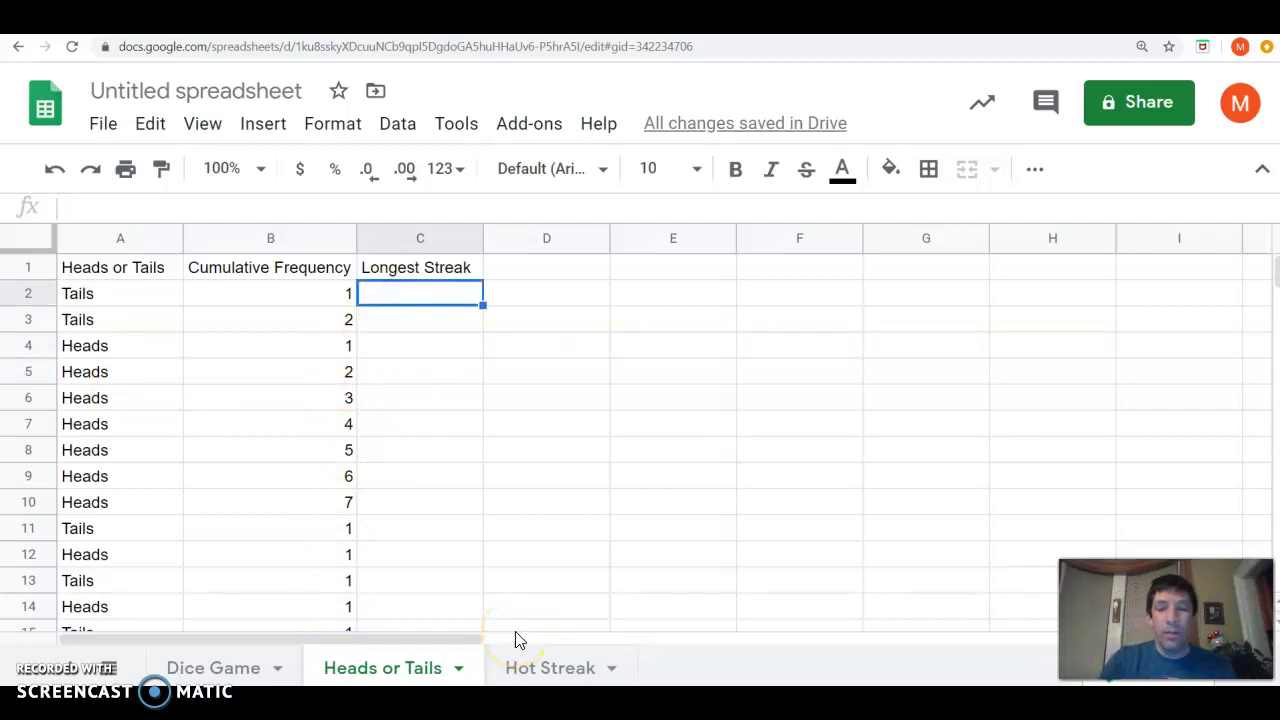
{"action": "type", "text": "=m"}
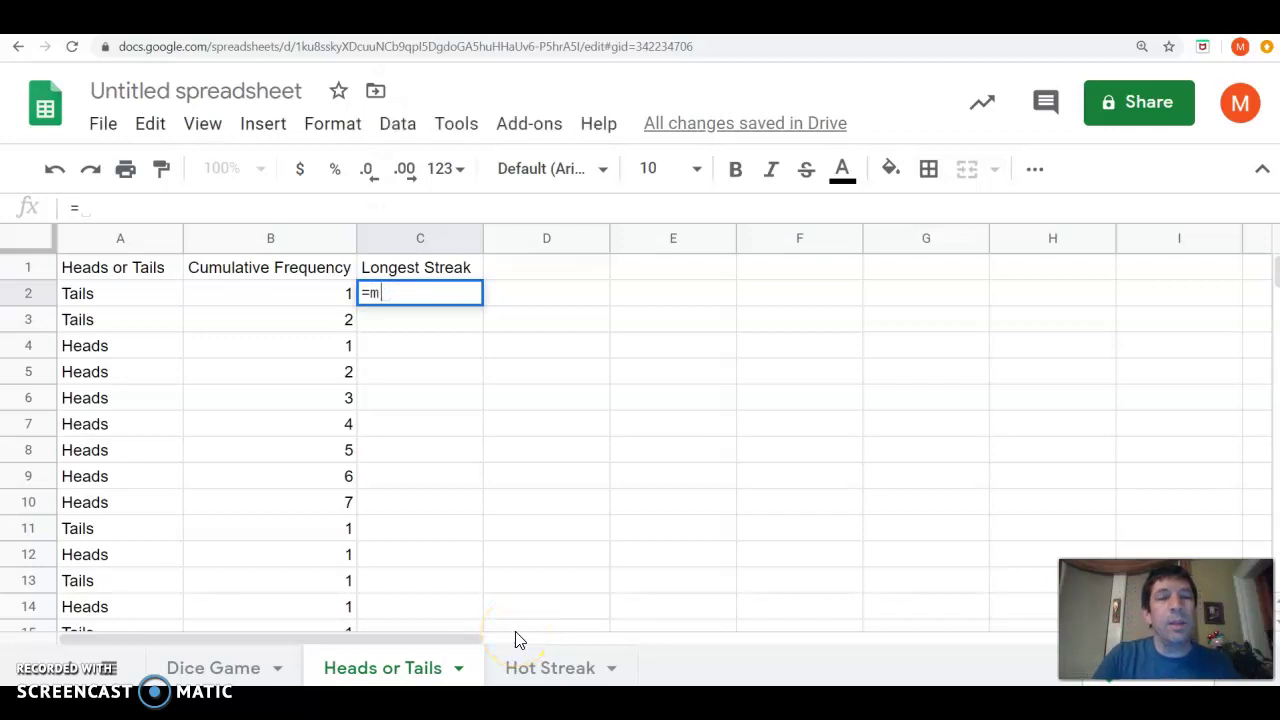
{"action": "type", "text": "ax("}
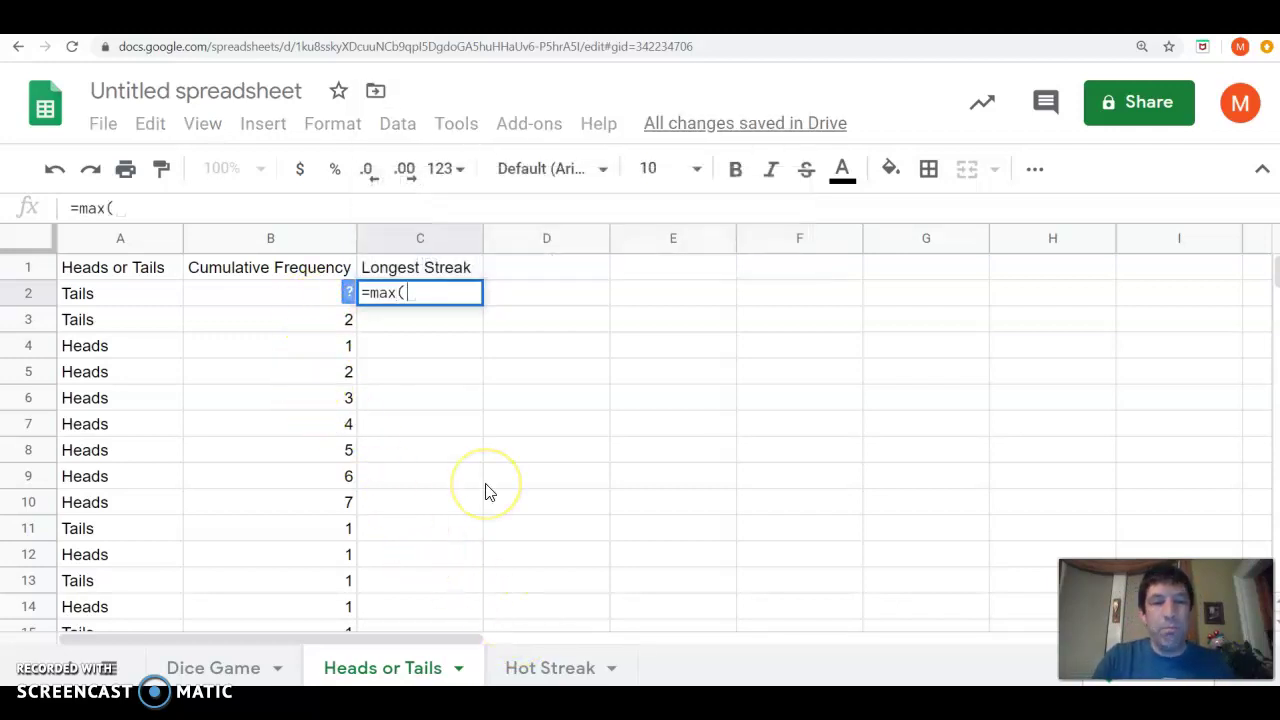
{"action": "type", "text": "b2:"}
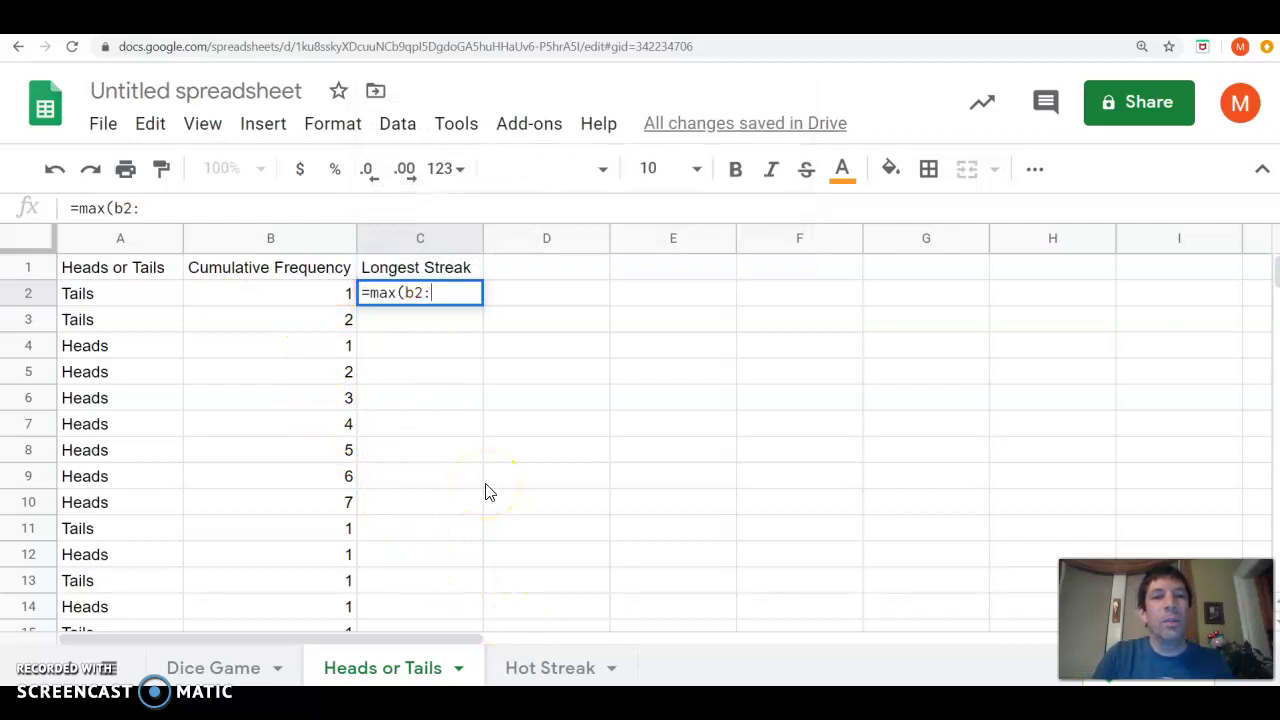
{"action": "type", "text": "b21"}
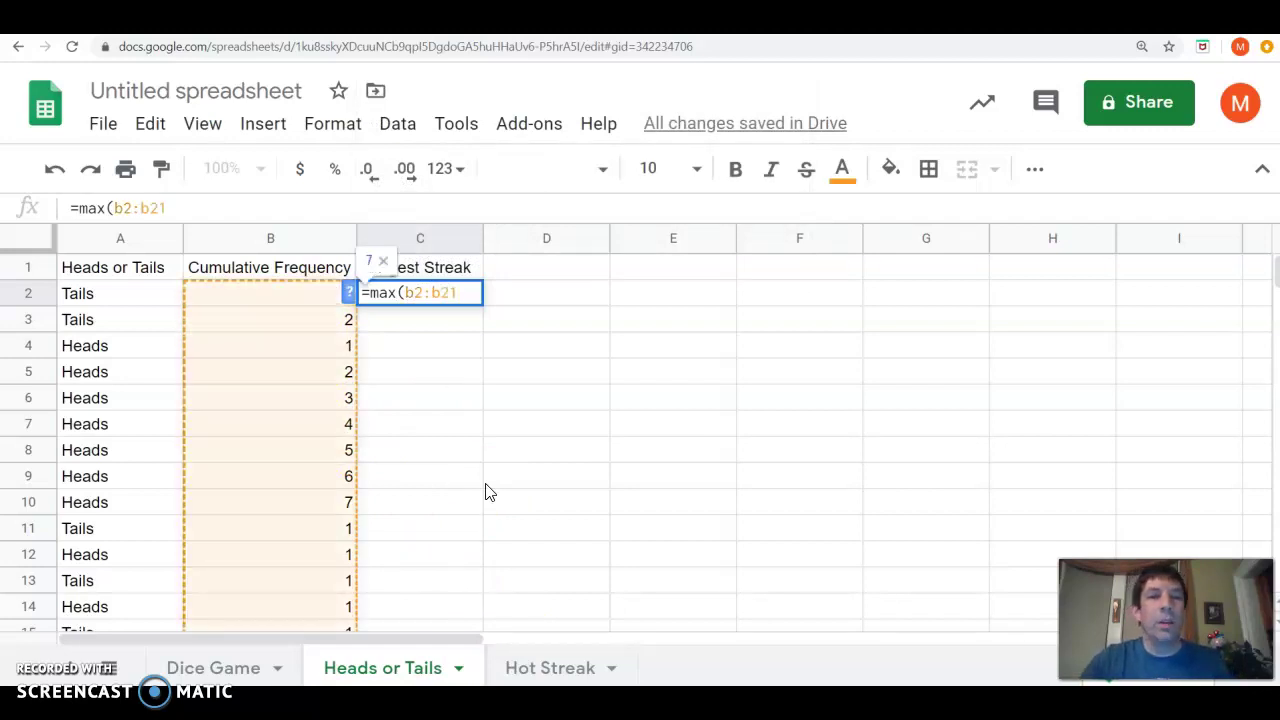
{"action": "scroll", "coordinate": [475, 540], "scroll_direction": "down", "scroll_amount": 4}
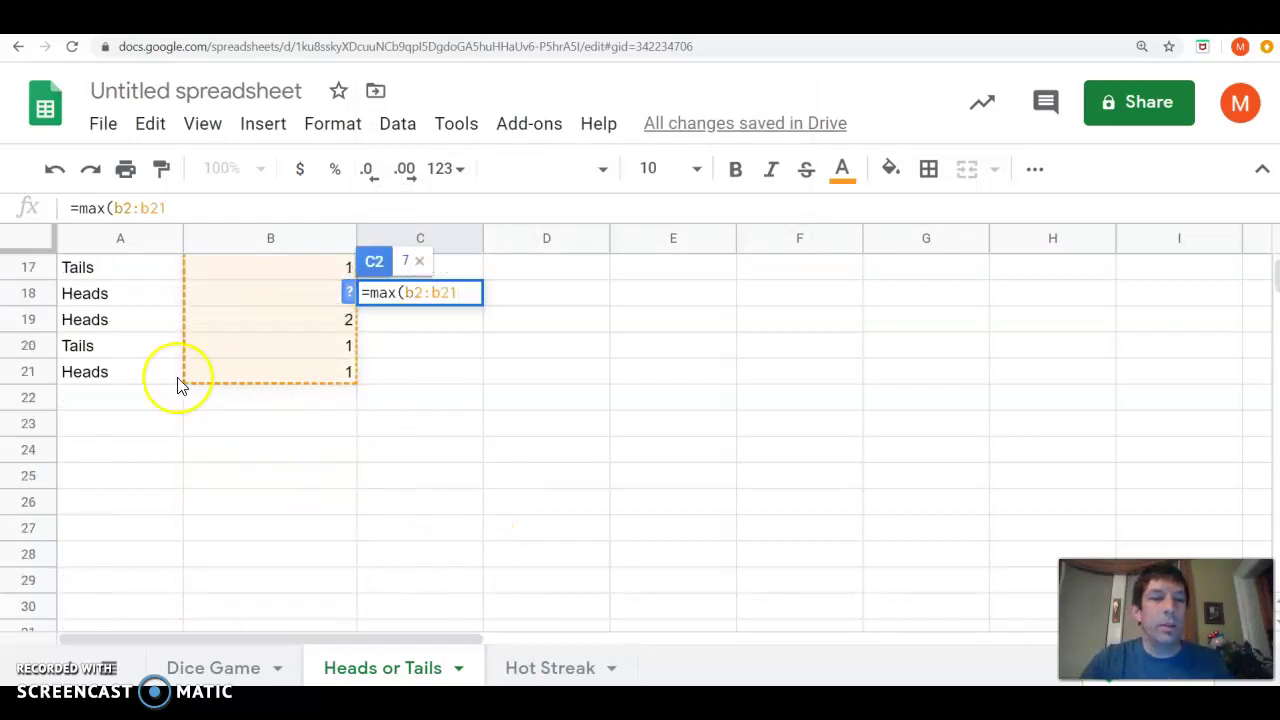
{"action": "scroll", "coordinate": [543, 463], "scroll_direction": "up", "scroll_amount": 4}
{"action": "type", "text": ")"}
{"action": "key", "text": "Return"}
Step: Re-randomize the coin flips twice by pressing Delete on an empty cell
{"action": "key", "text": "Right"}
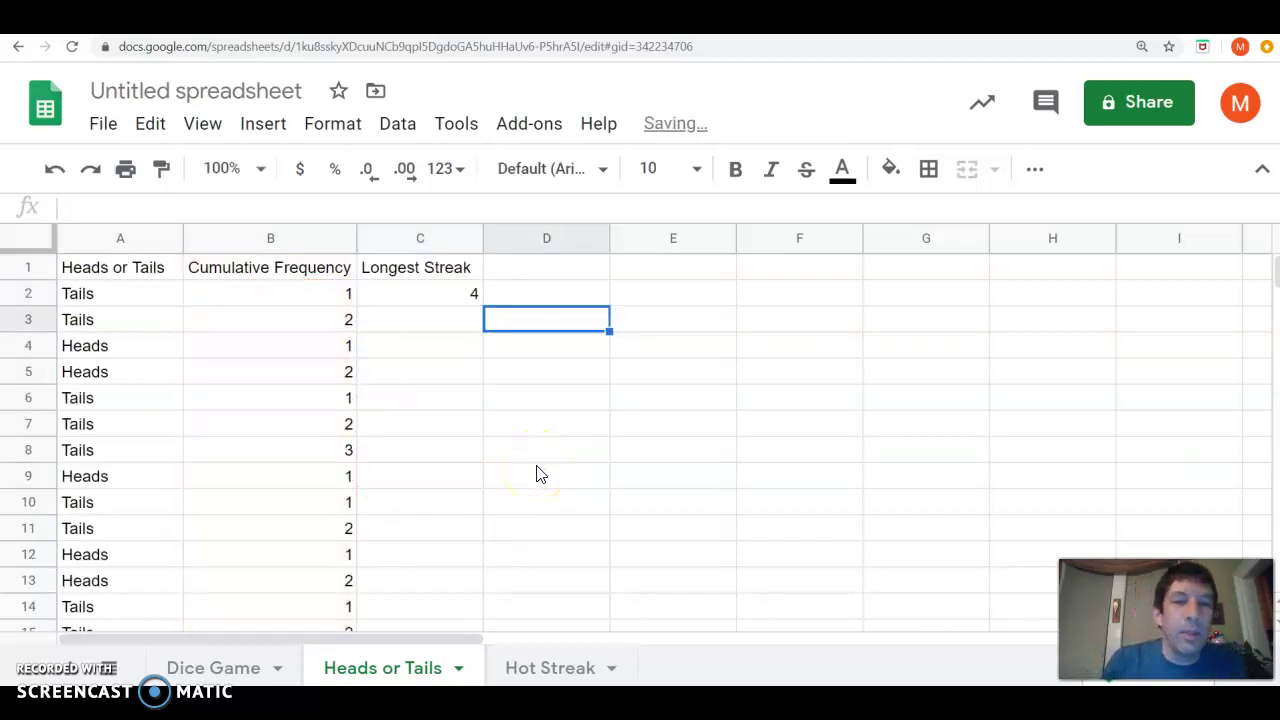
{"action": "key", "text": "Up"}
{"action": "key", "text": "Right"}
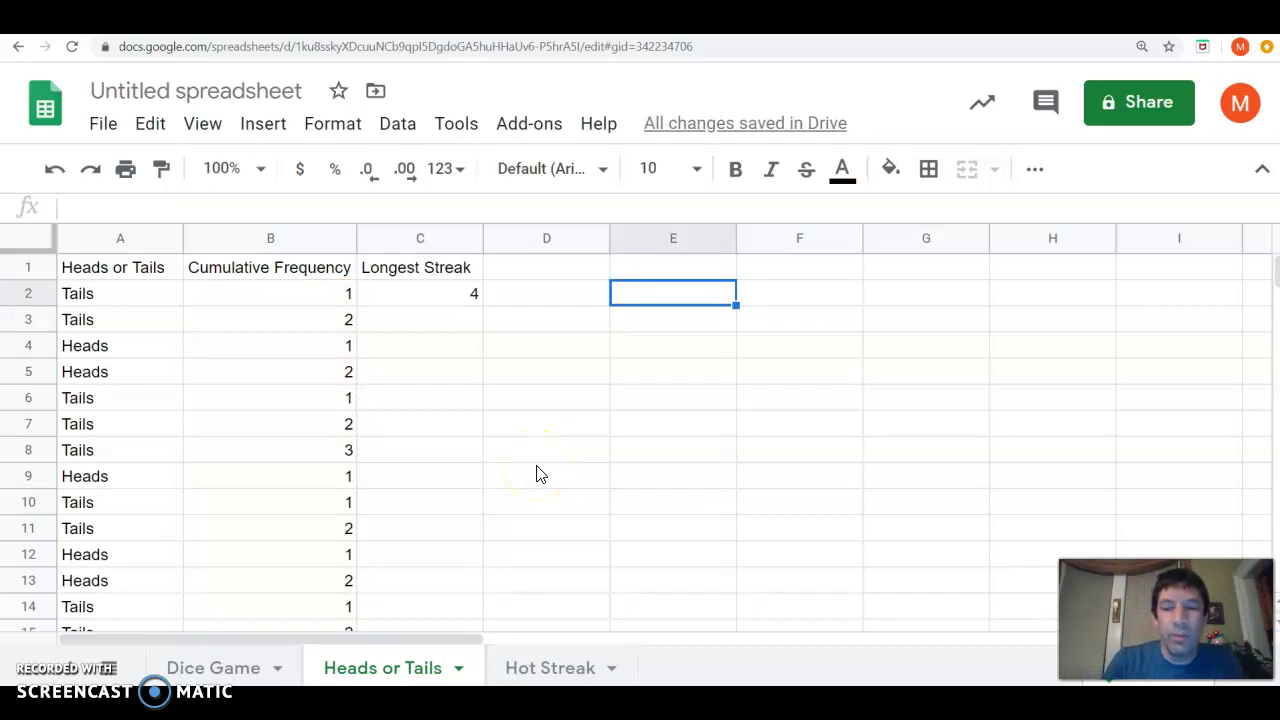
{"action": "key", "text": "Delete"}
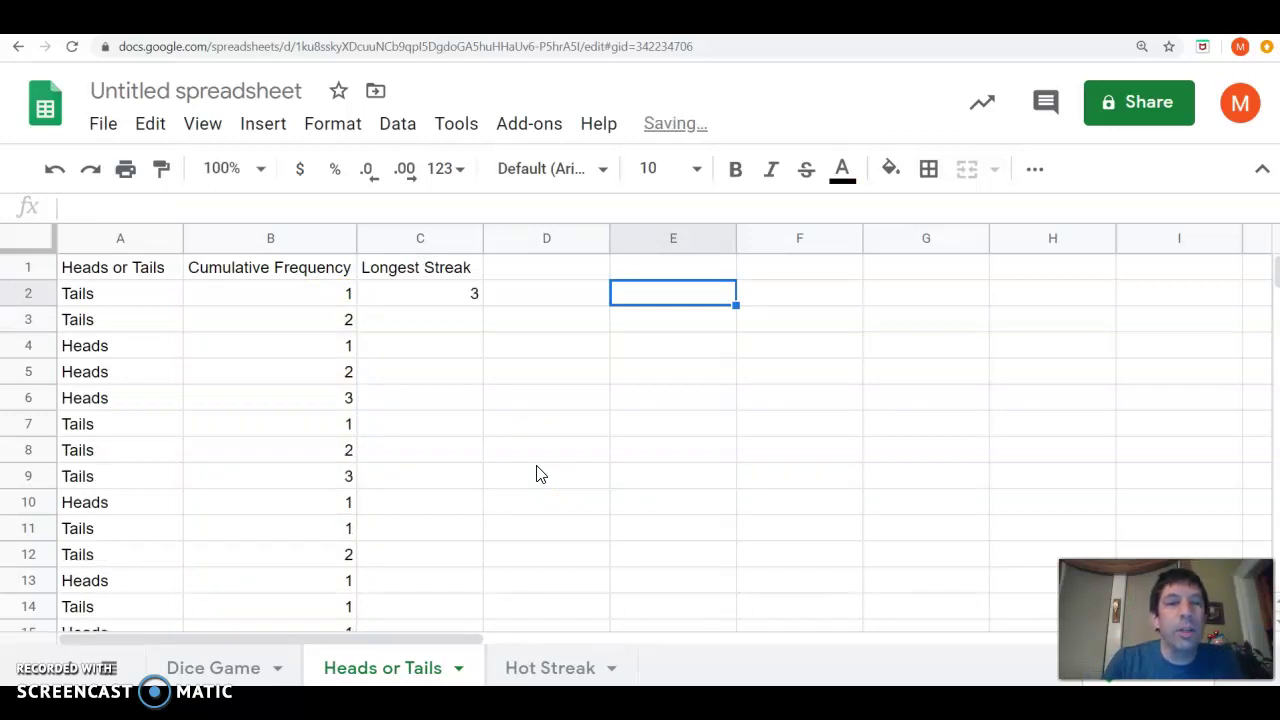
{"action": "key", "text": "Delete"}
{"action": "key", "text": "Delete"}
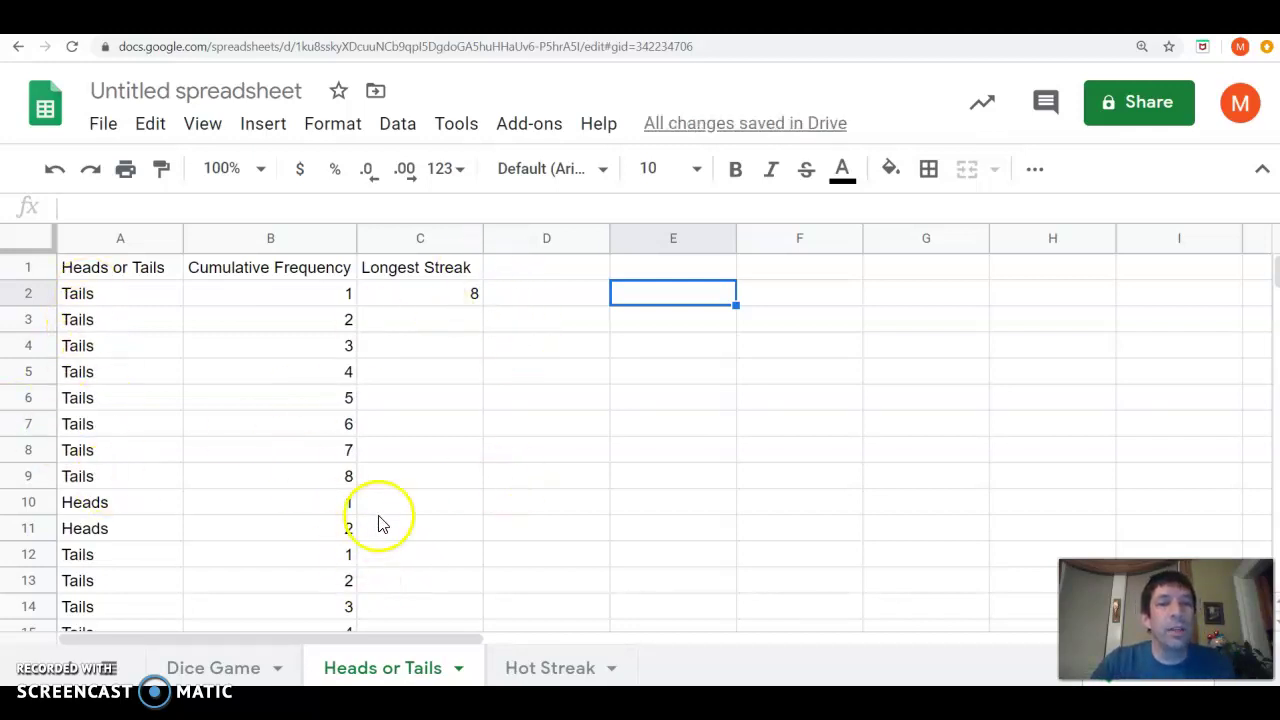
{"action": "left_click", "coordinate": [566, 297]}
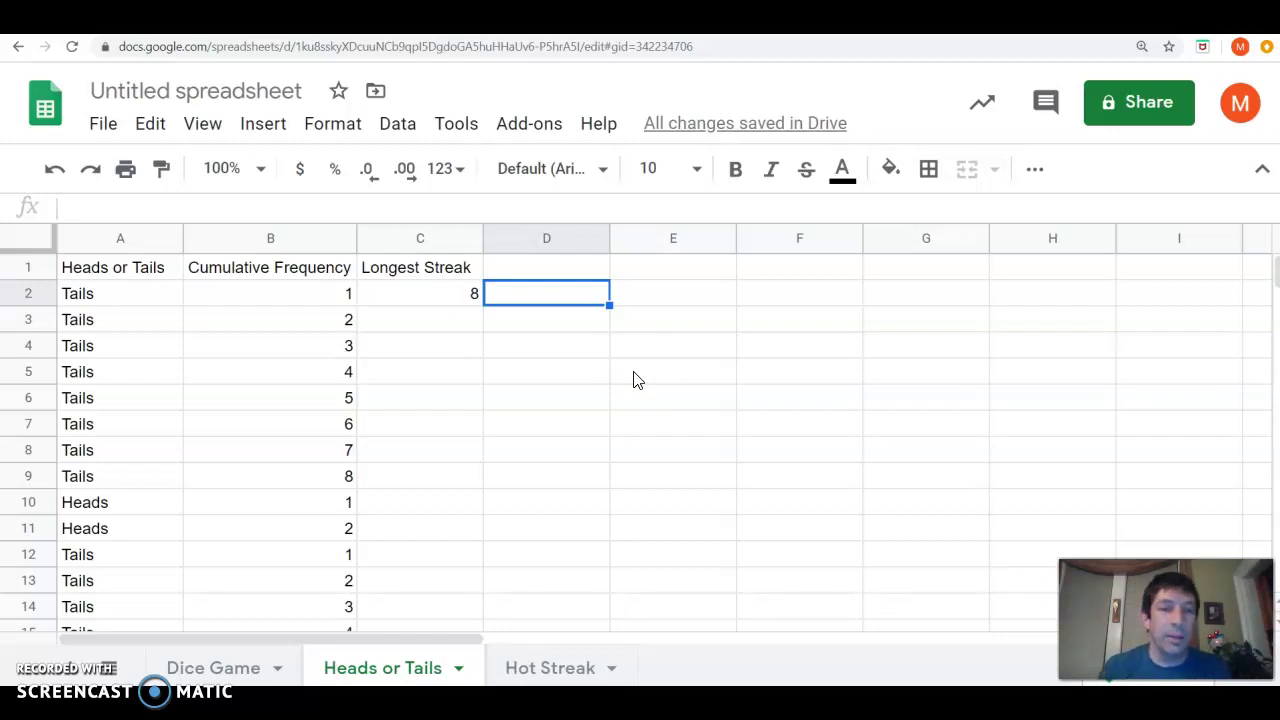
Step: On the Hot Streak sheet, change the make probability in B1 from 0.5 to 0.4
{"action": "left_click", "coordinate": [543, 668]}
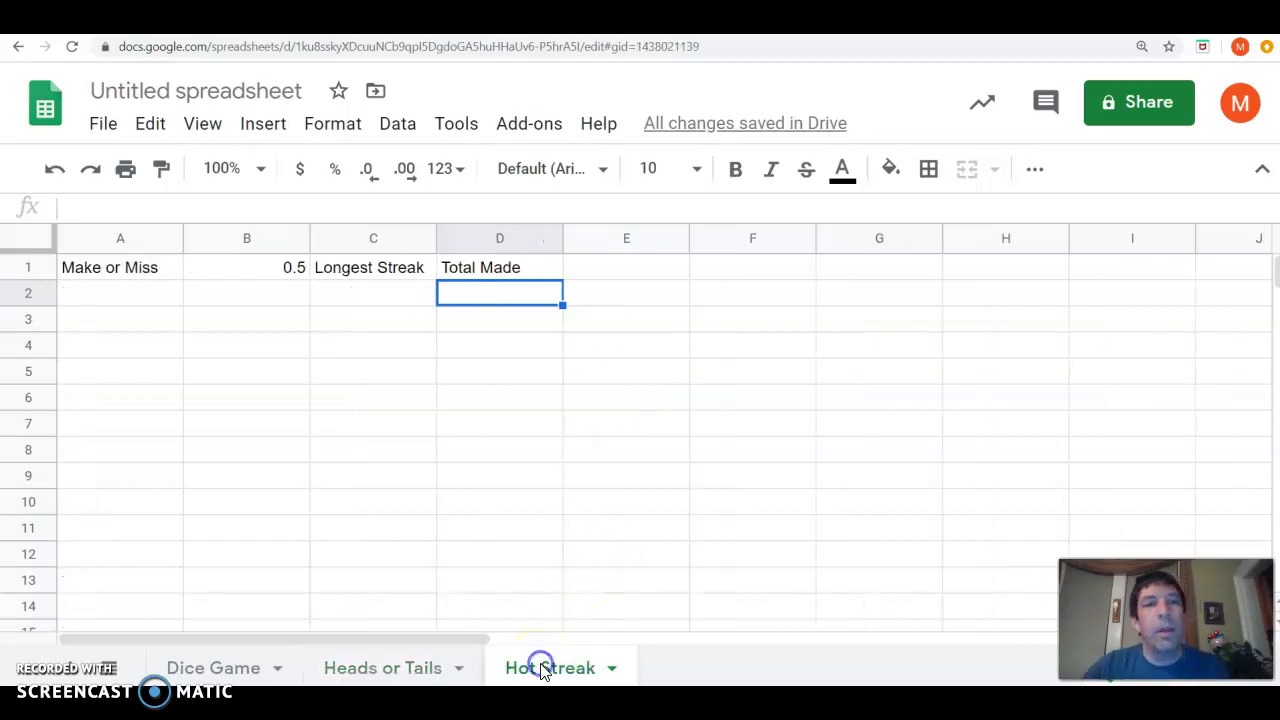
{"action": "left_click", "coordinate": [247, 268]}
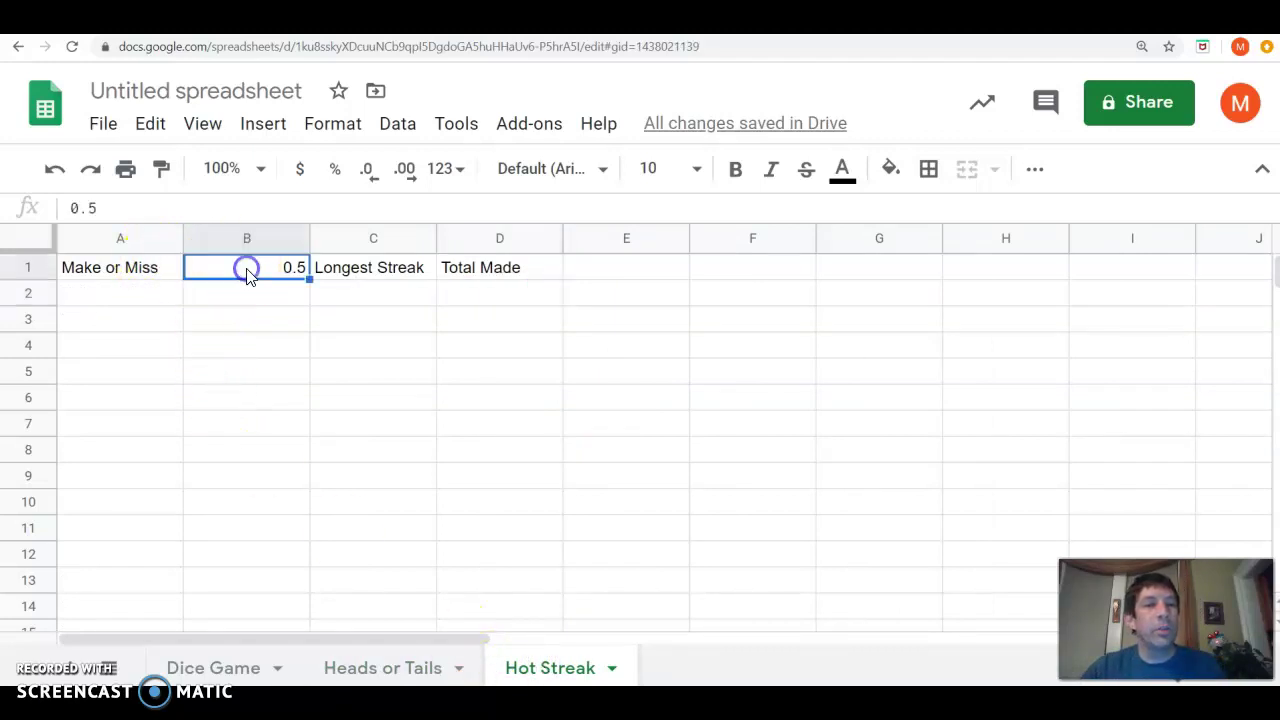
{"action": "left_click", "coordinate": [88, 208]}
{"action": "key", "text": "Delete"}
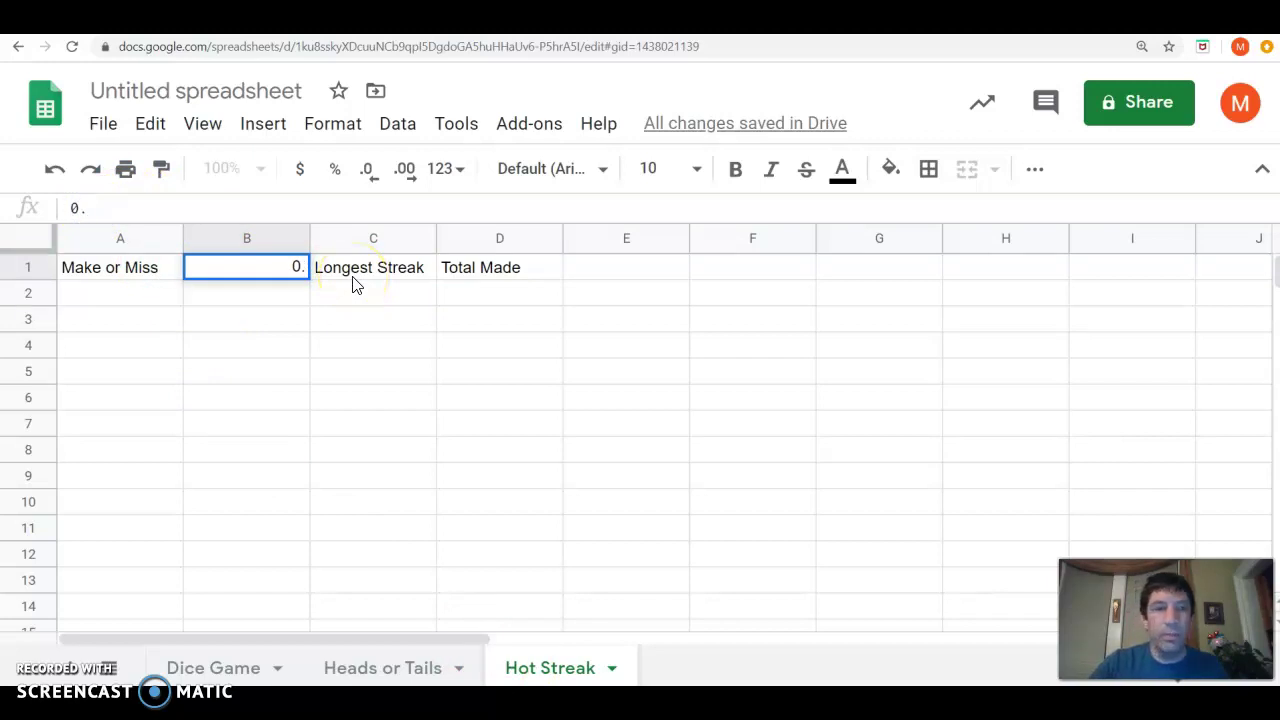
{"action": "type", "text": "4"}
{"action": "left_click", "coordinate": [131, 292]}
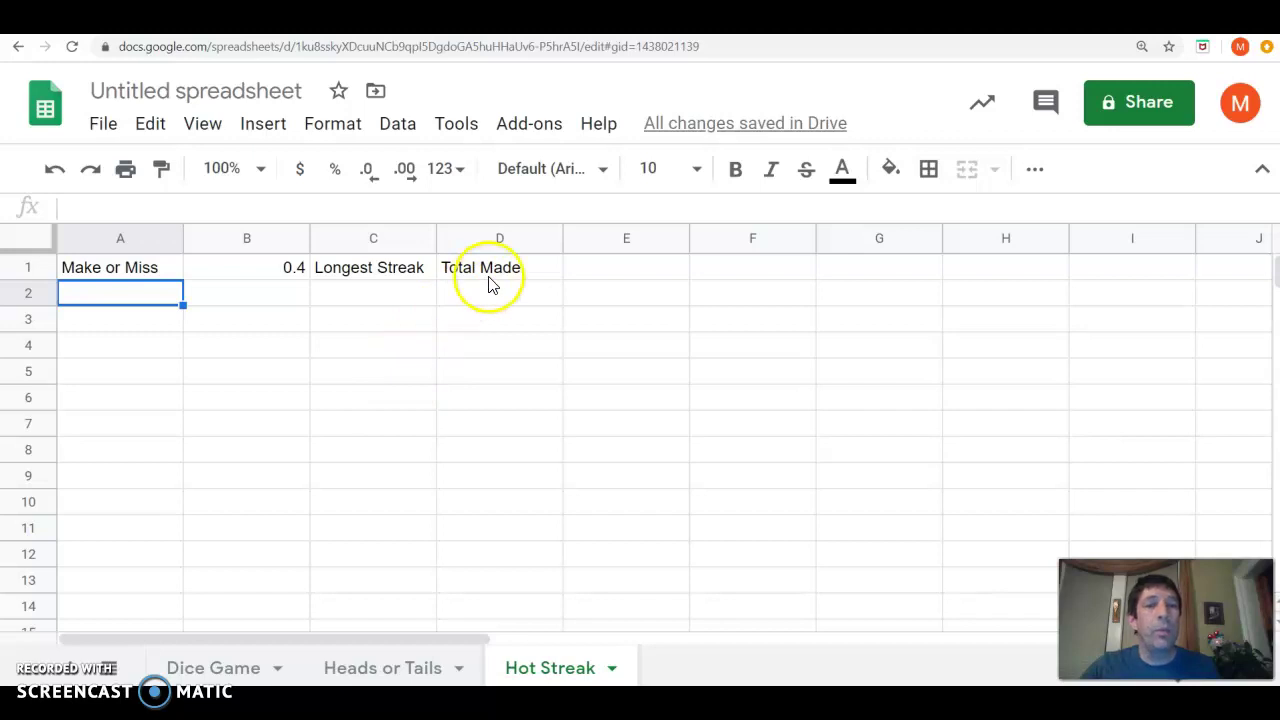
{"action": "left_click", "coordinate": [105, 297]}
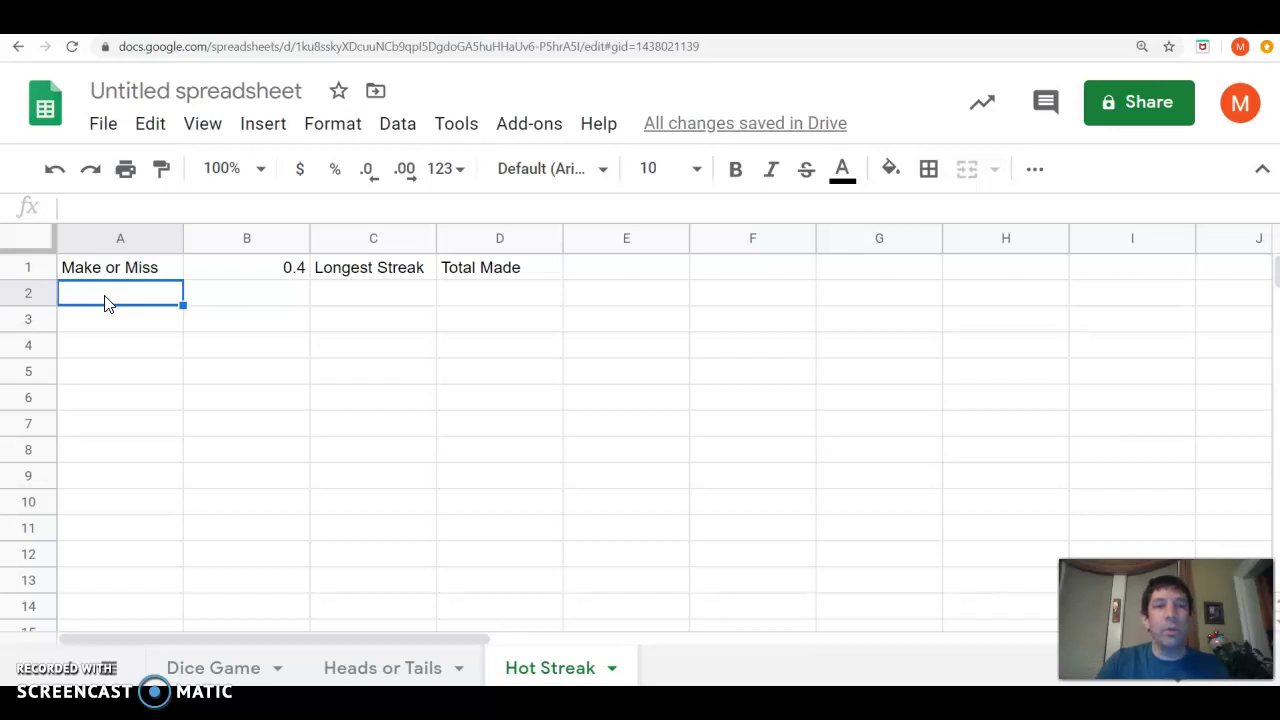
Step: Enter =if(rand()<0.4,"Make","Miss") in A2 and fill it down through A11
{"action": "type", "text": "="}
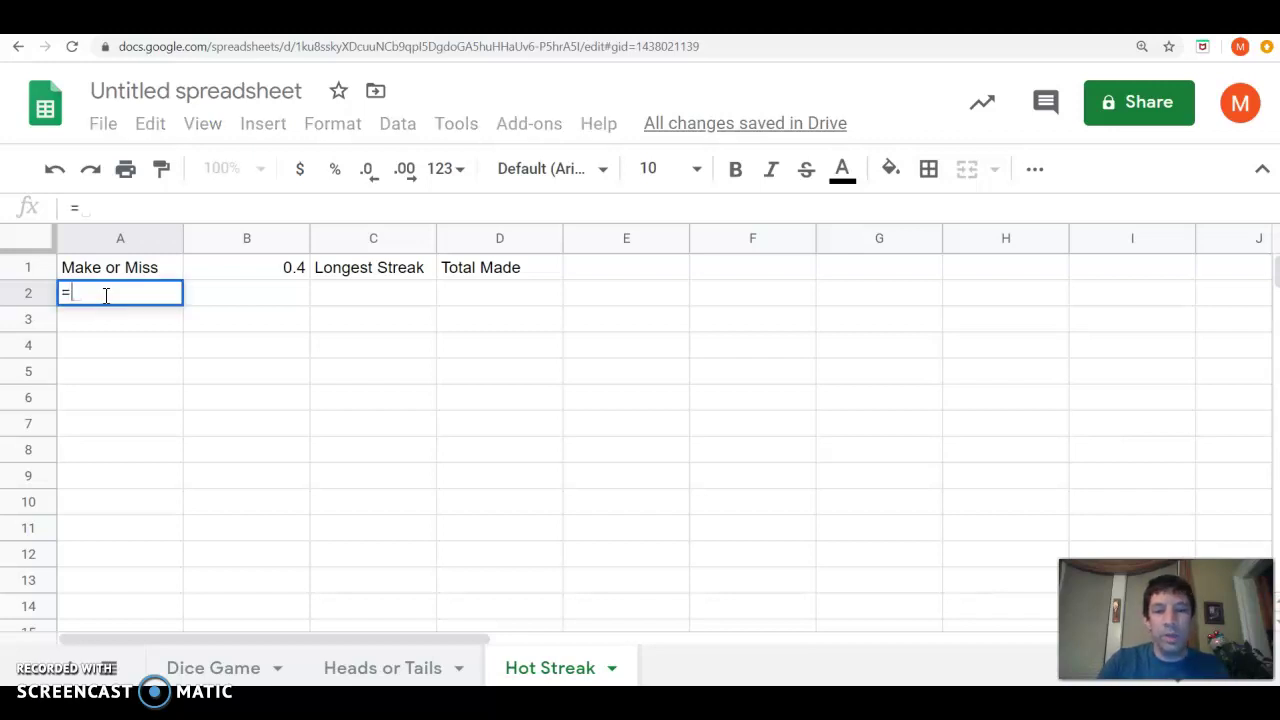
{"action": "type", "text": "if("}
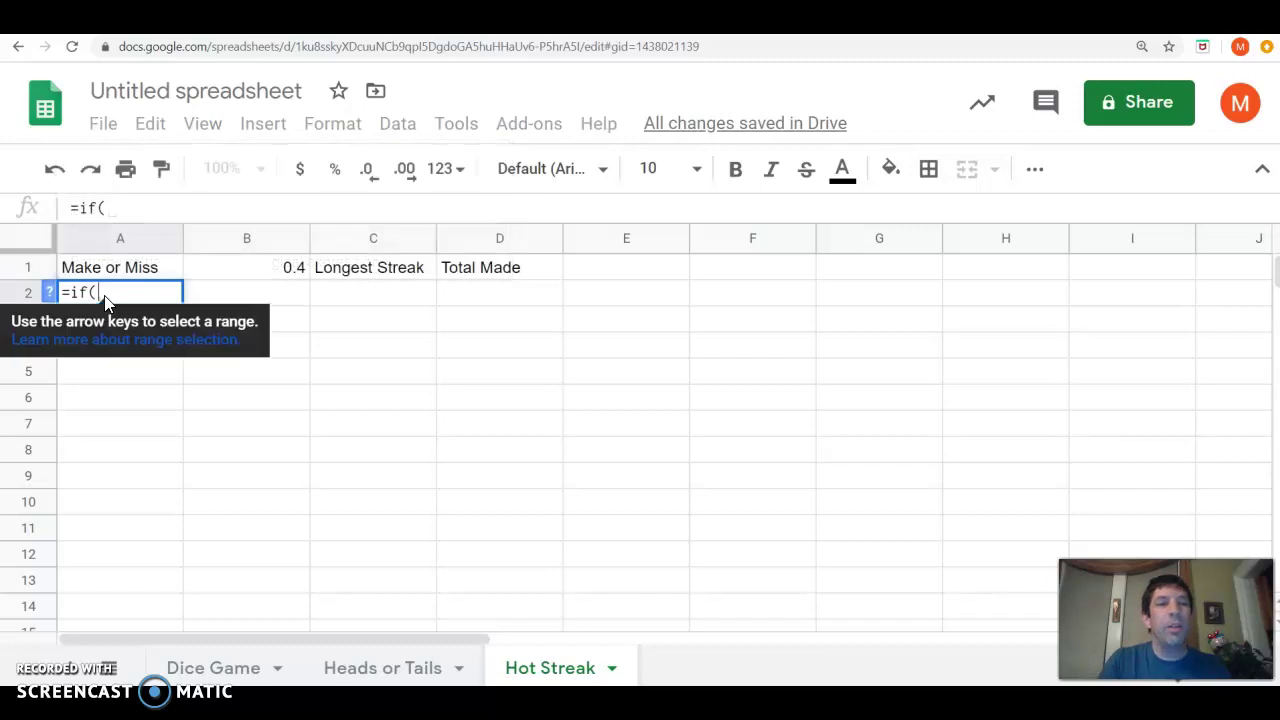
{"action": "type", "text": "rand"}
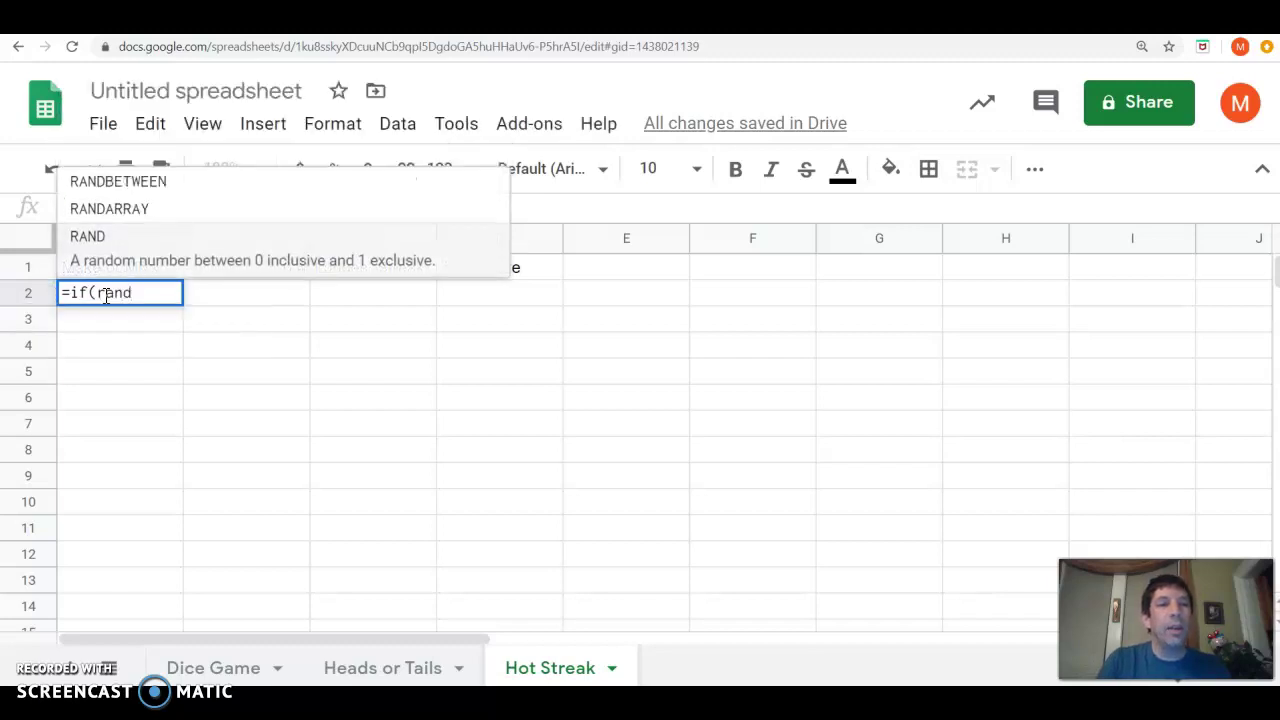
{"action": "type", "text": "()"}
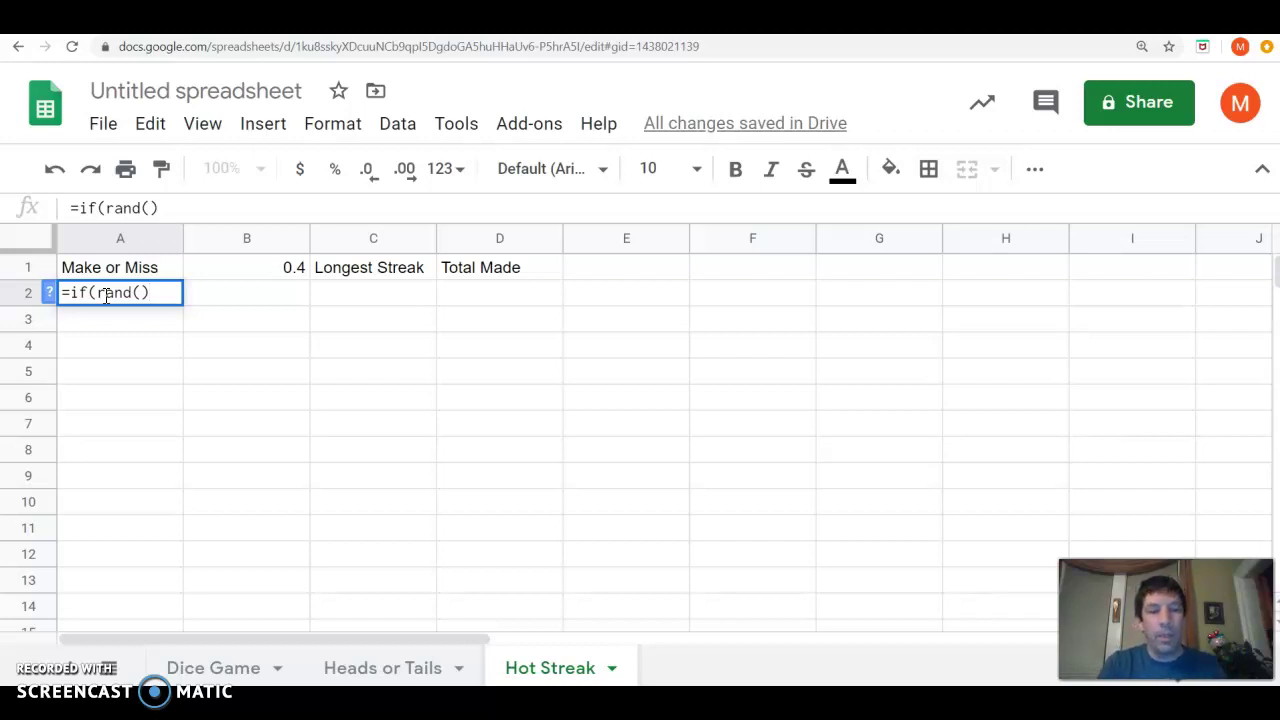
{"action": "type", "text": "<"}
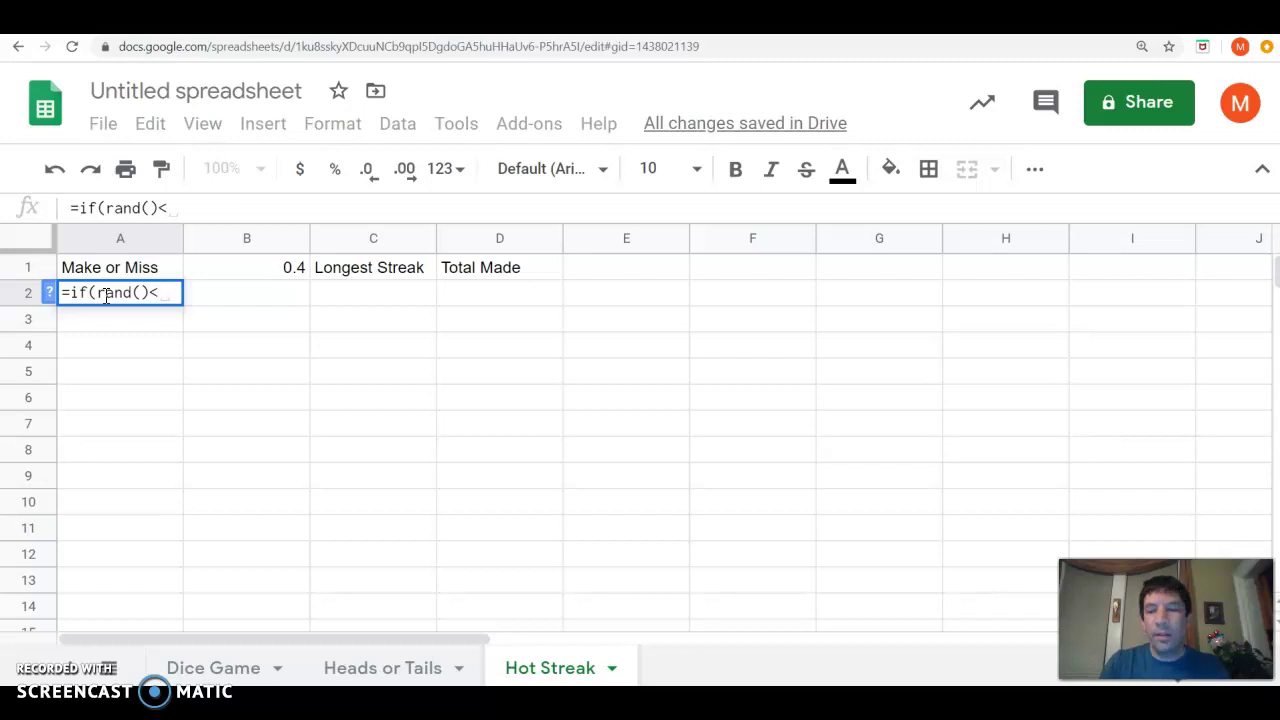
{"action": "type", "text": "0.4"}
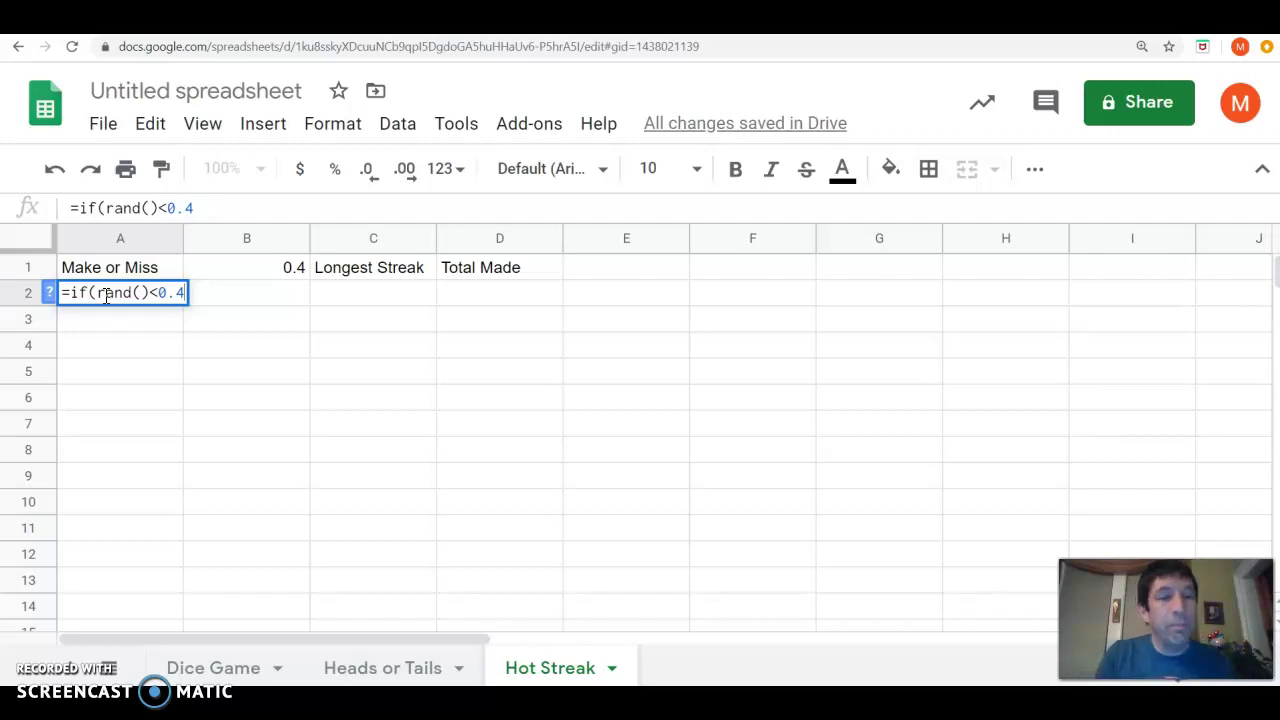
{"action": "type", "text": ",\"Make\""}
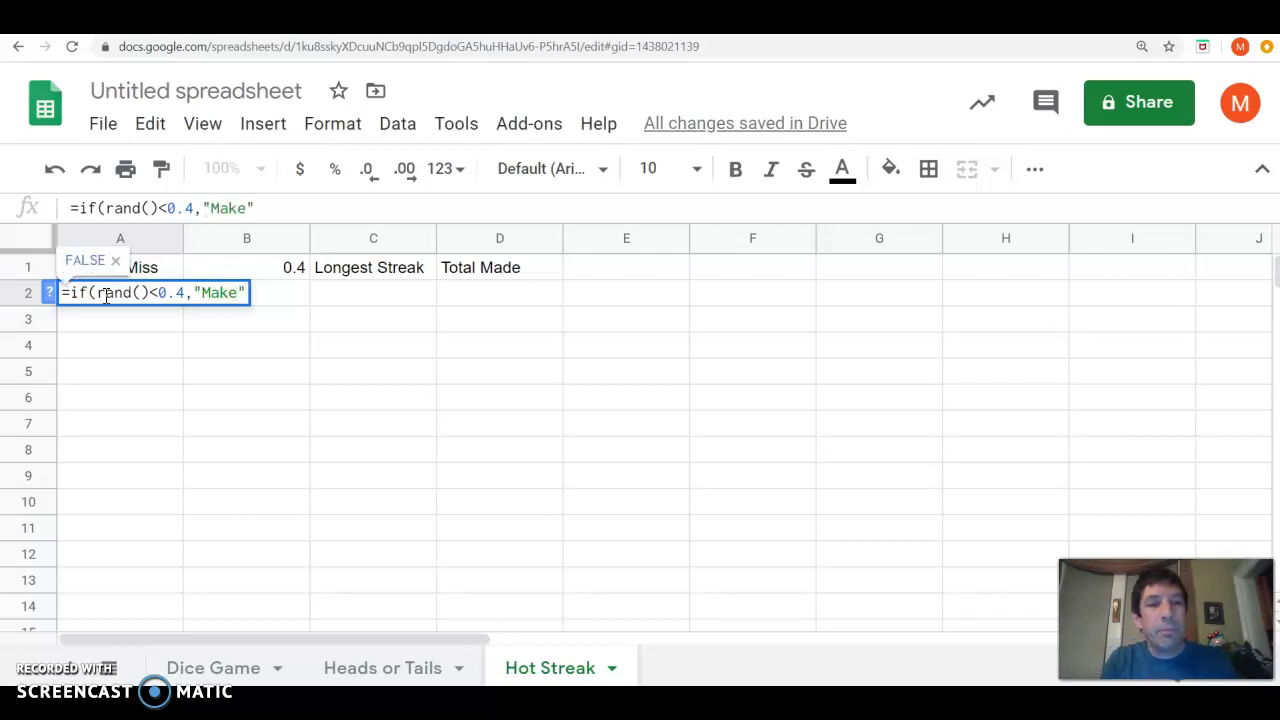
{"action": "type", "text": ","}
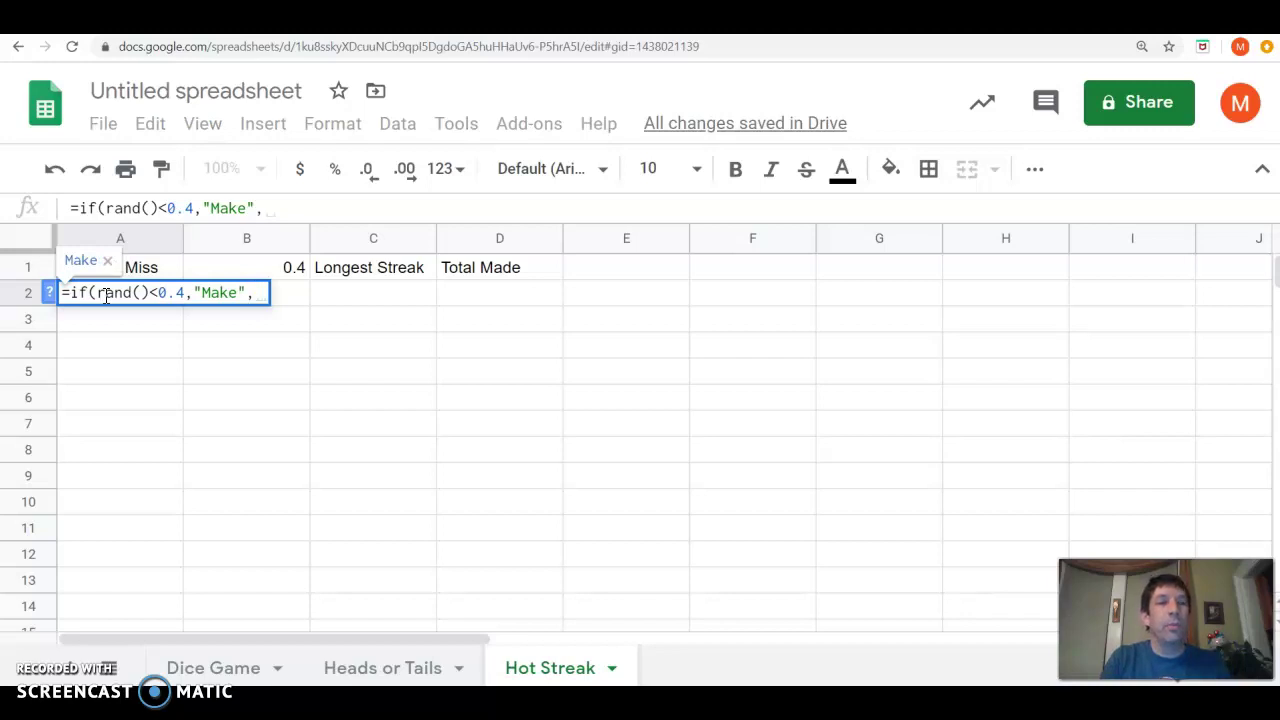
{"action": "type", "text": "\"Miss"}
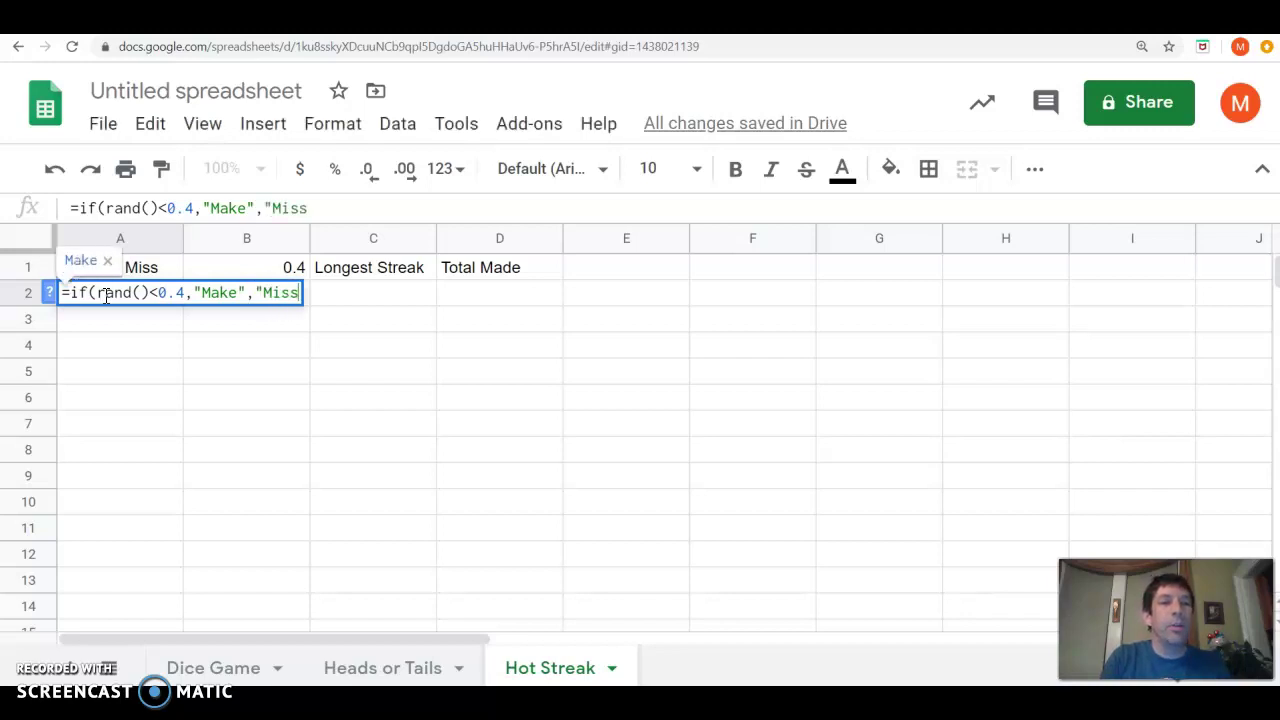
{"action": "type", "text": "\")"}
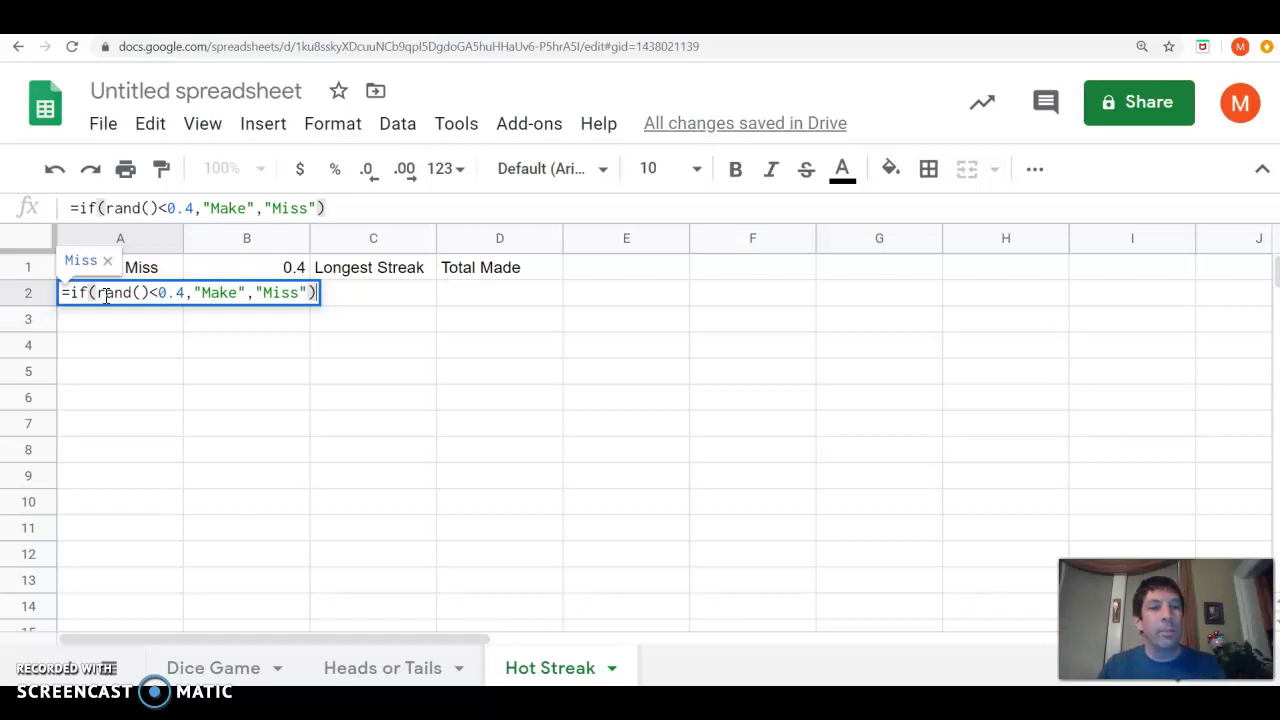
{"action": "key", "text": "Return"}
{"action": "left_click", "coordinate": [107, 298]}
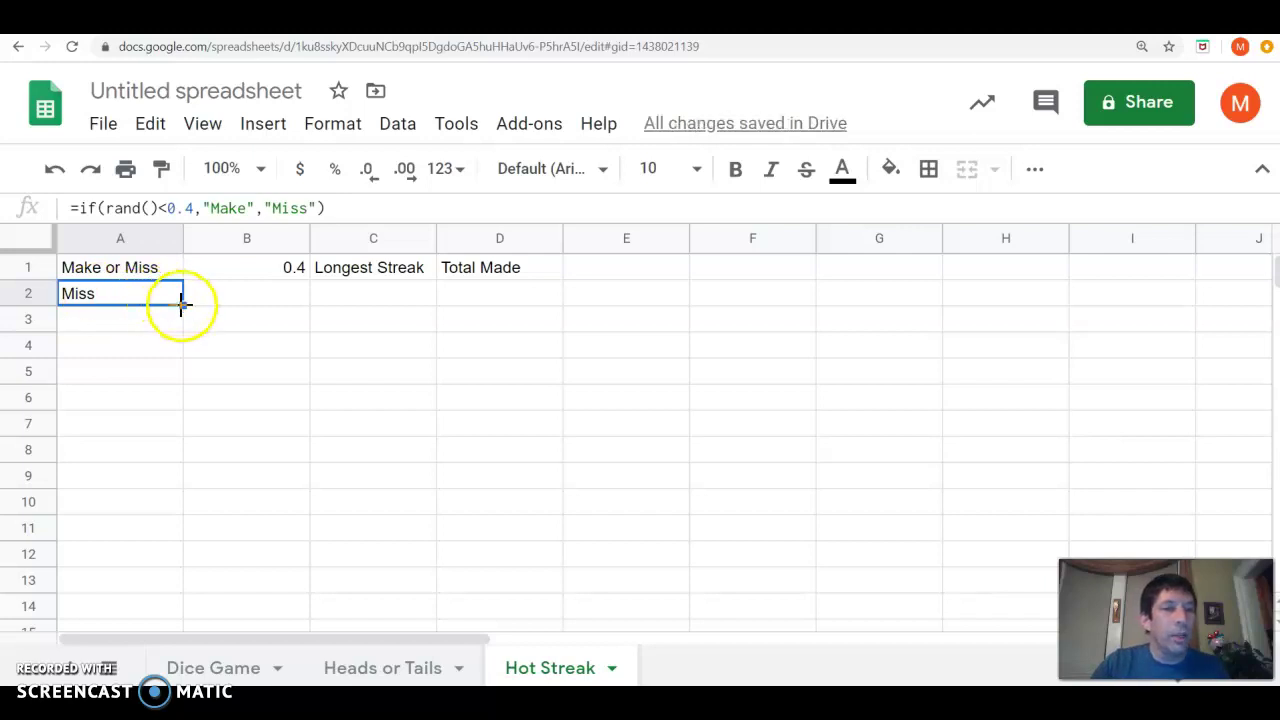
{"action": "left_click_drag", "start_coordinate": [183, 304], "coordinate": [126, 534]}
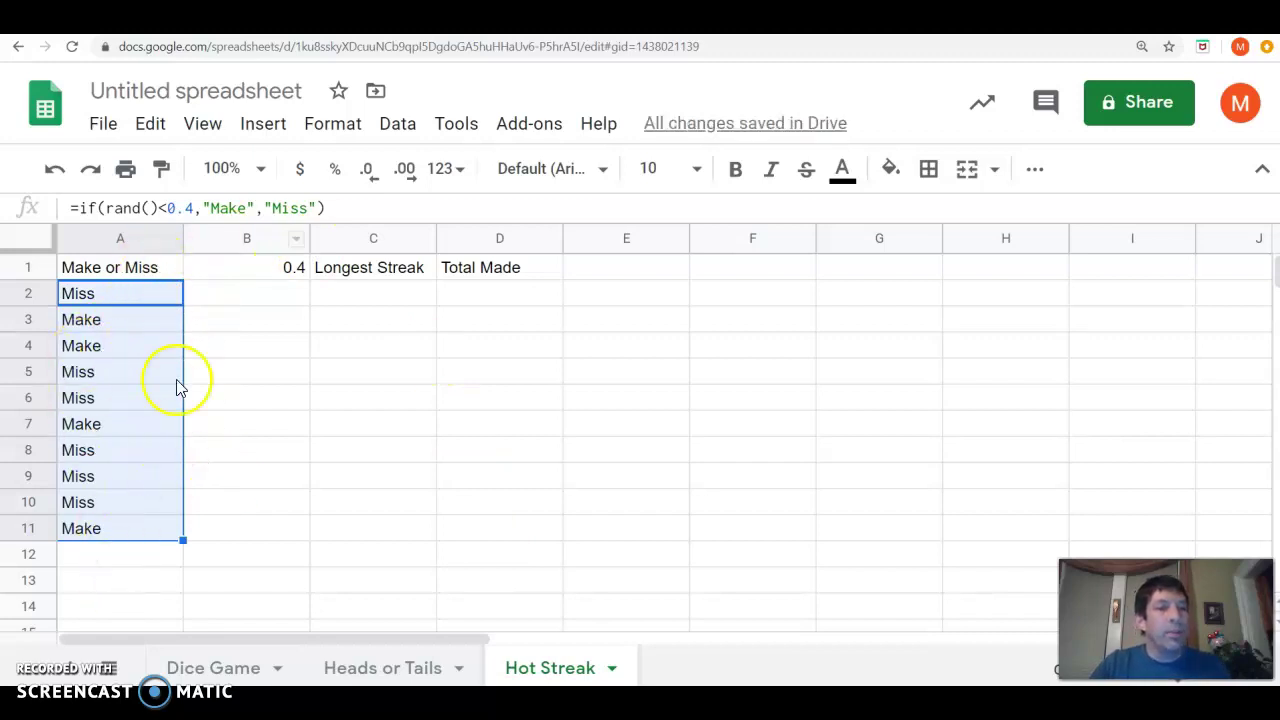
{"action": "left_click", "coordinate": [263, 302]}
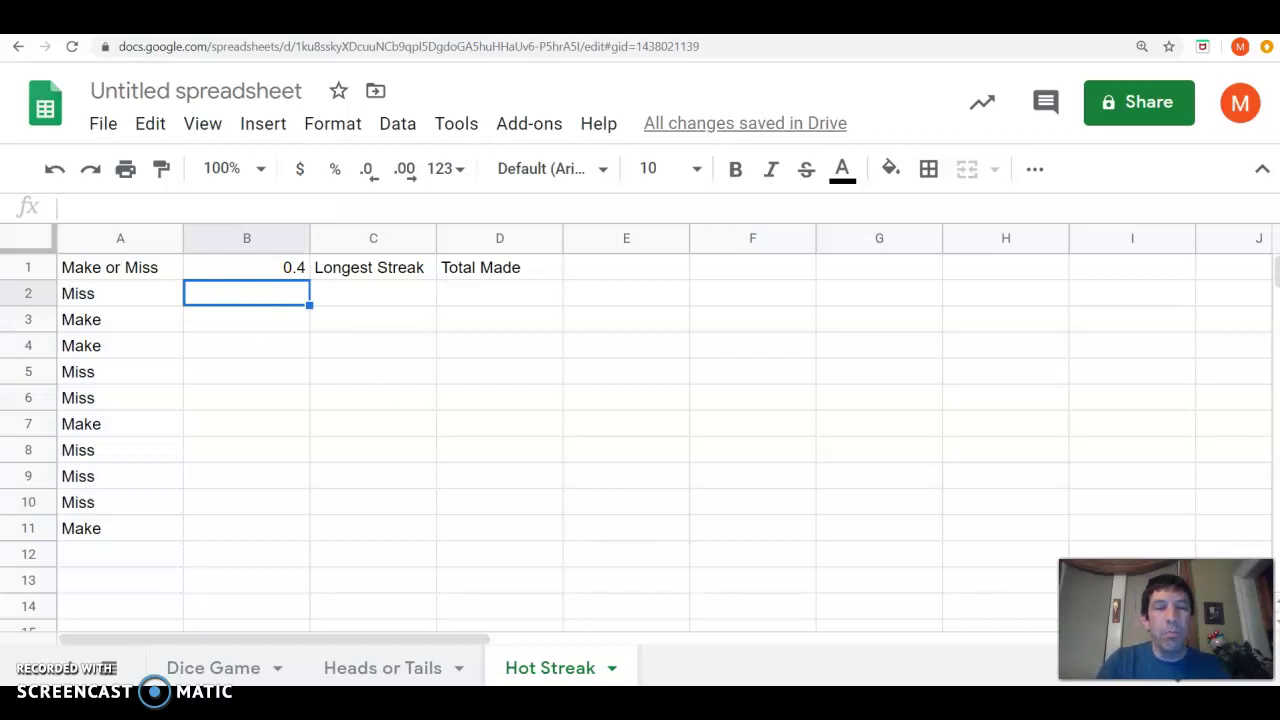
Step: Enter =if(A2="Make",1,0) in B2 to score the first shot
{"action": "type", "text": "="}
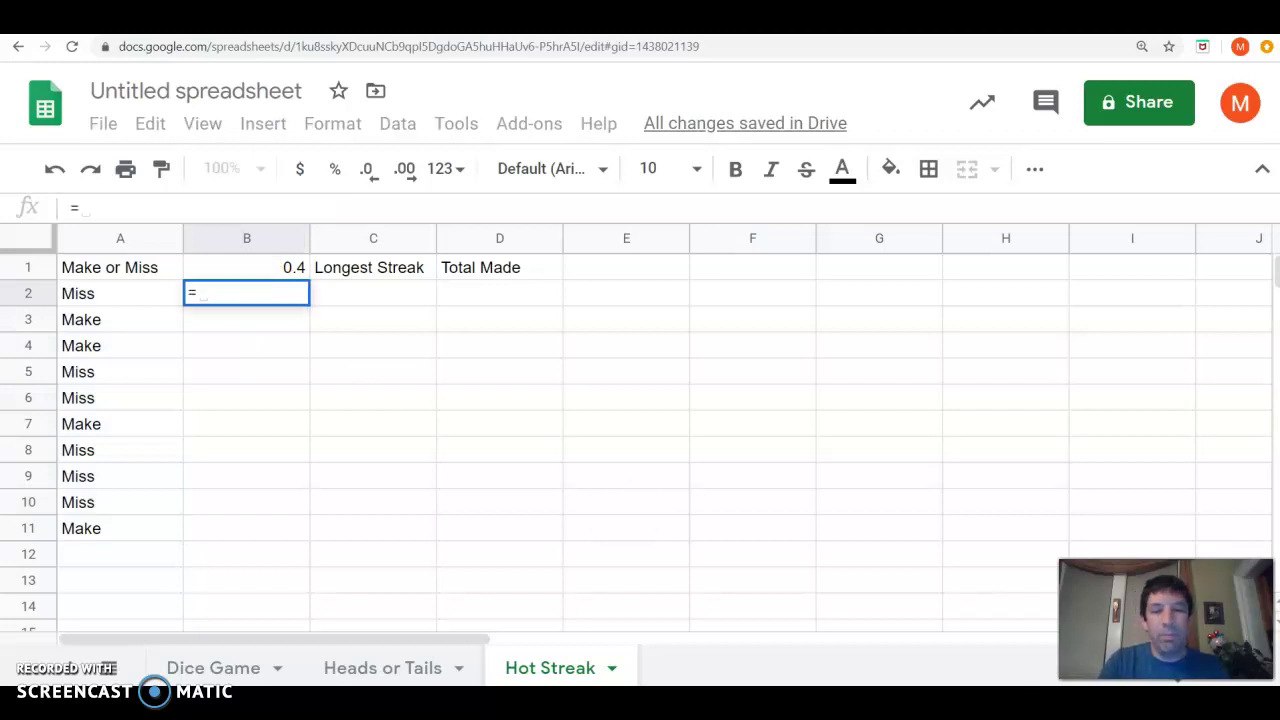
{"action": "type", "text": "if("}
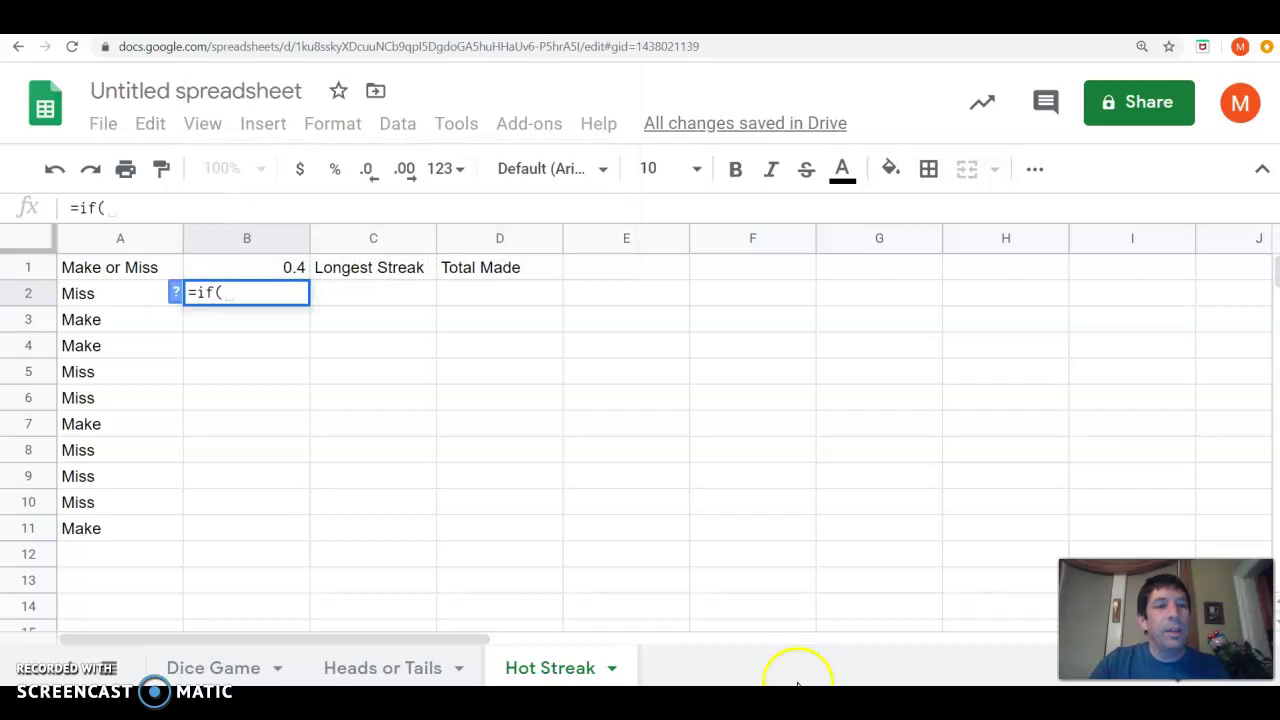
{"action": "left_click", "coordinate": [105, 293]}
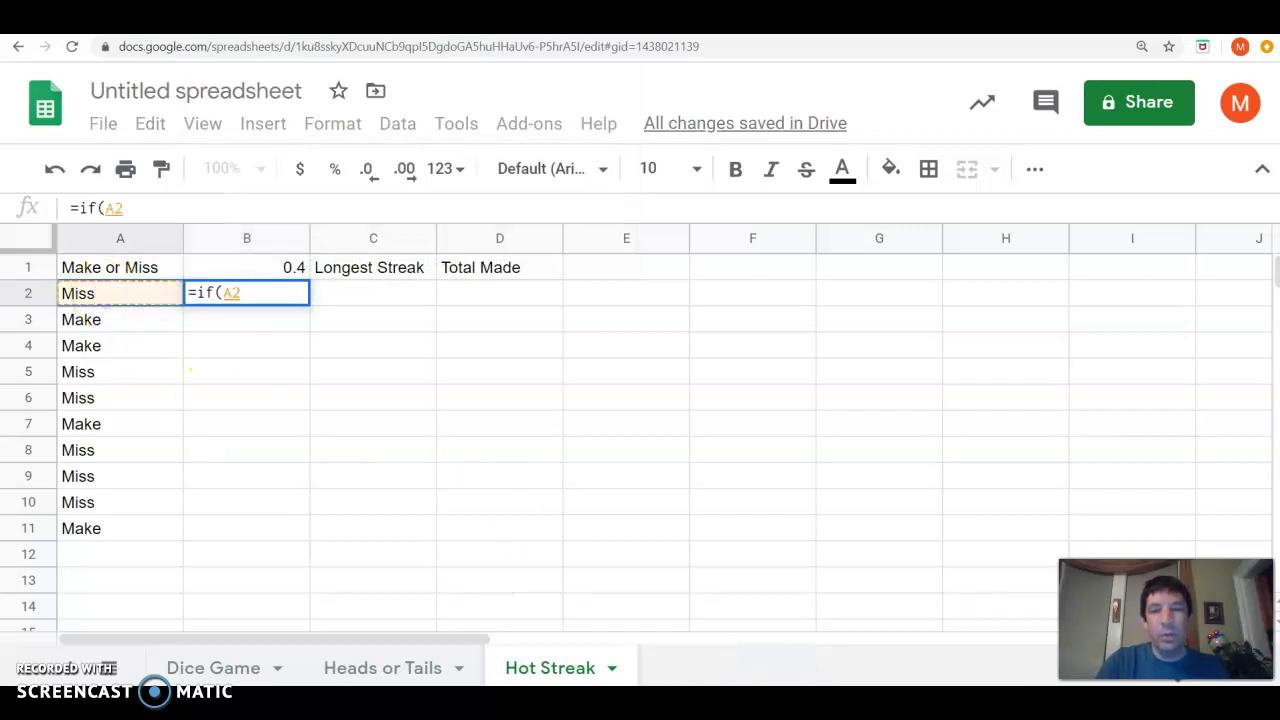
{"action": "type", "text": "=\"Mak"}
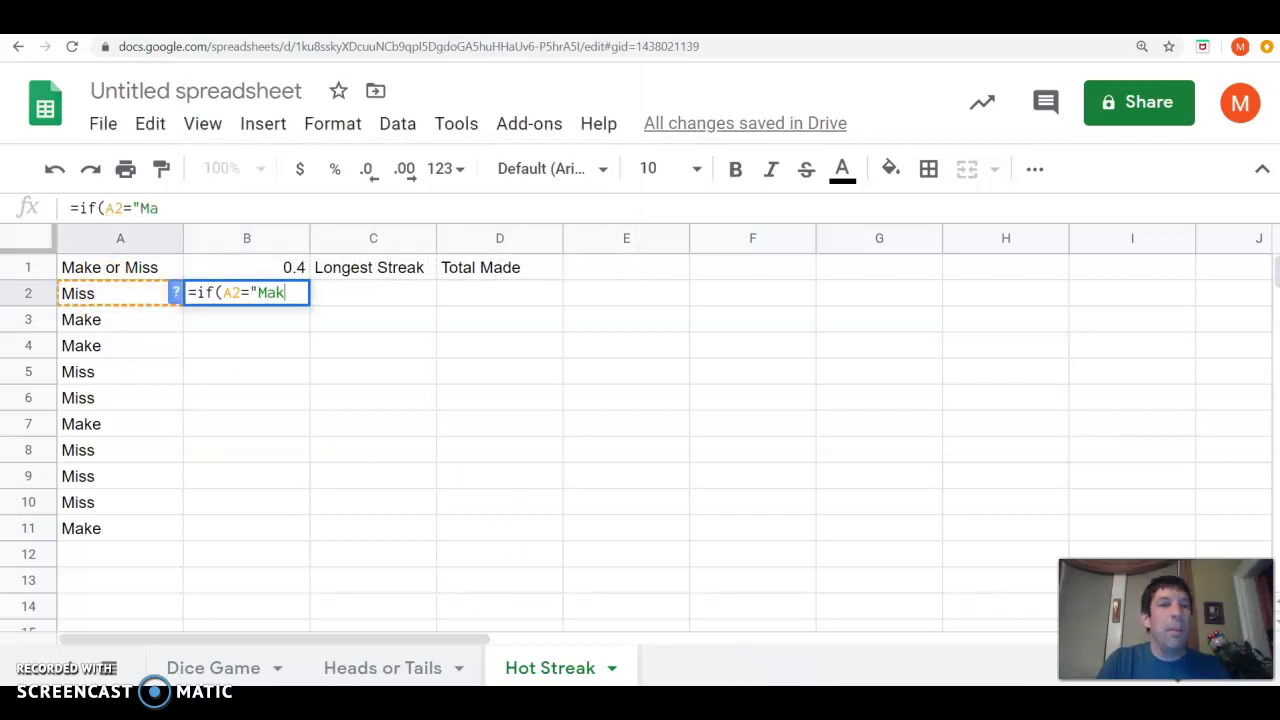
{"action": "type", "text": "e\","}
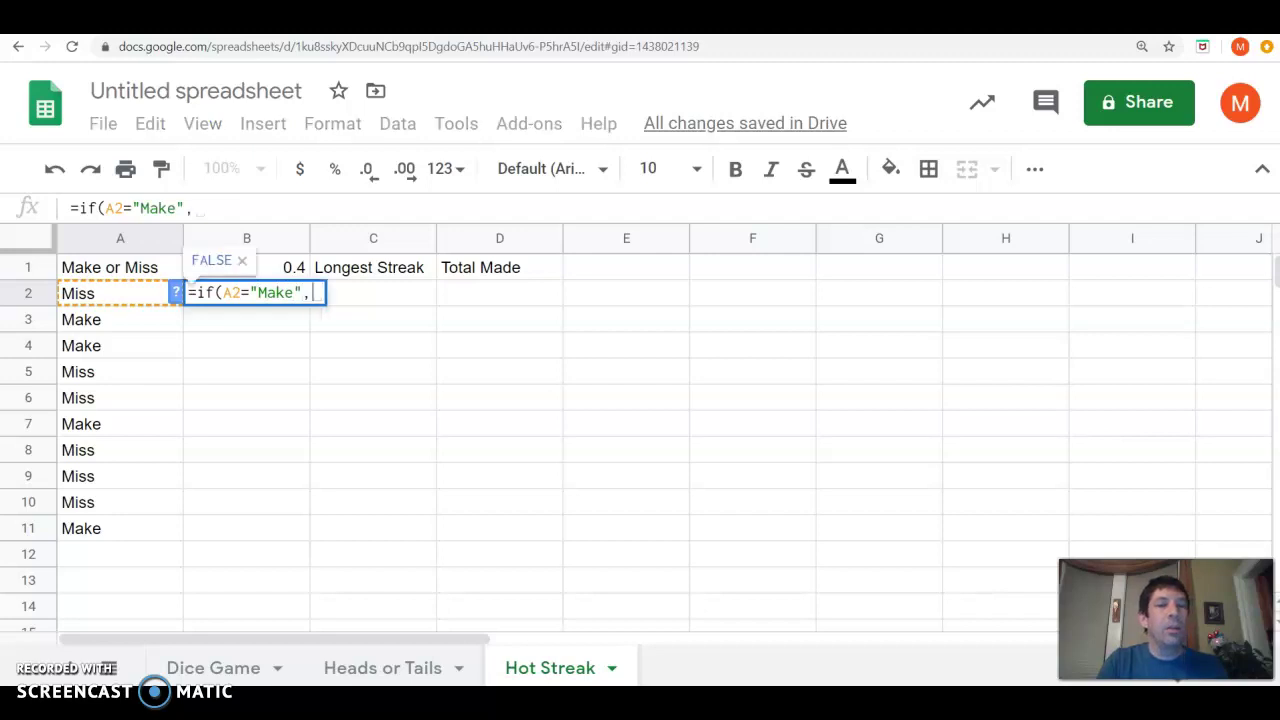
{"action": "type", "text": "1"}
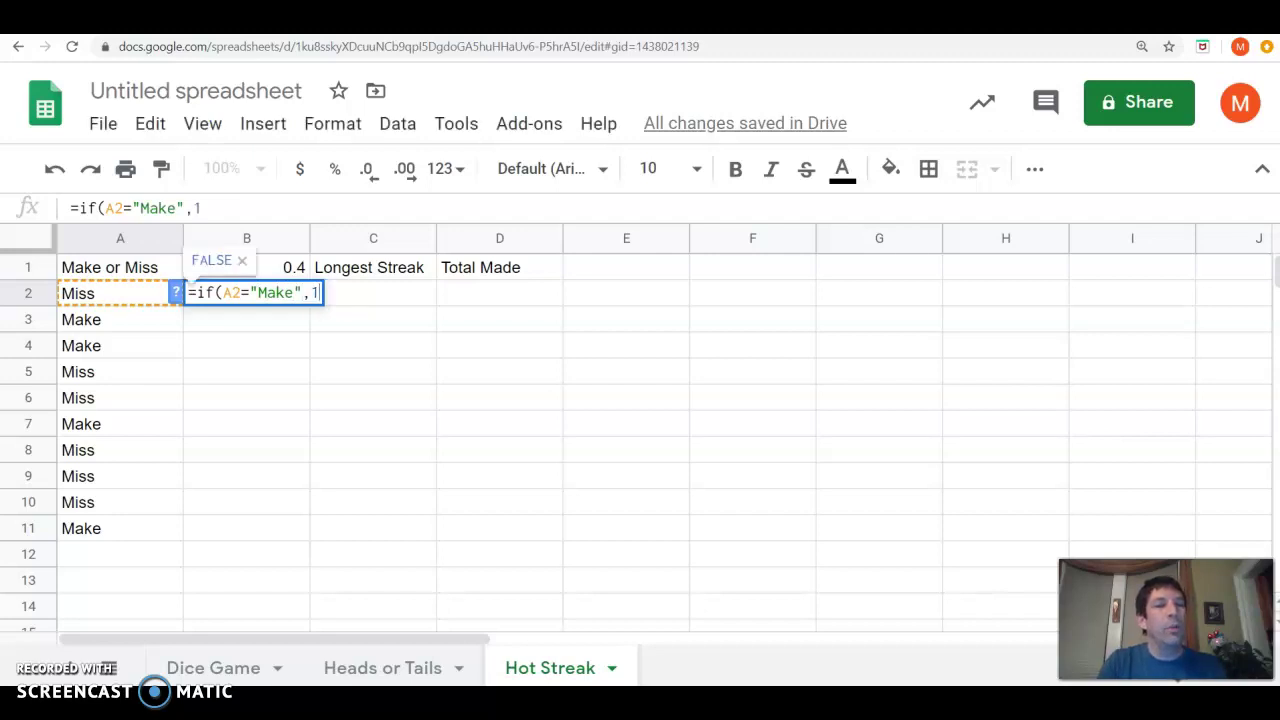
{"action": "type", "text": ","}
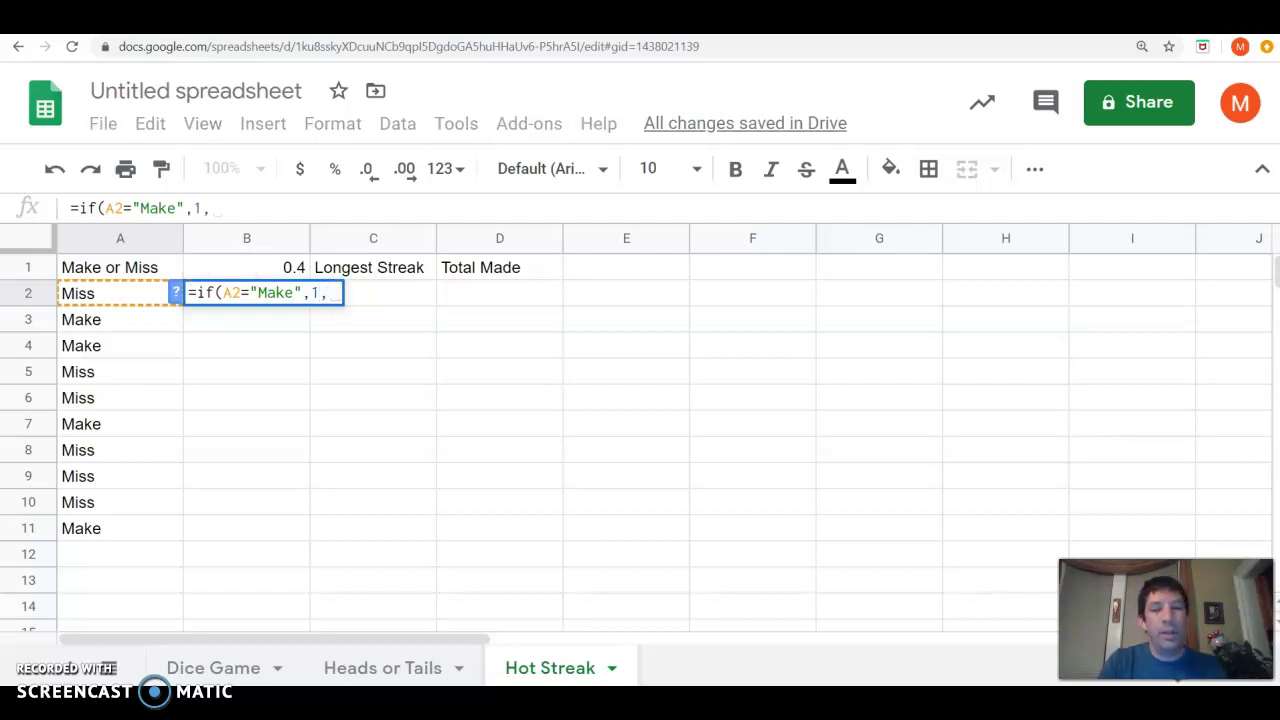
{"action": "type", "text": "0)"}
{"action": "key", "text": "Return"}
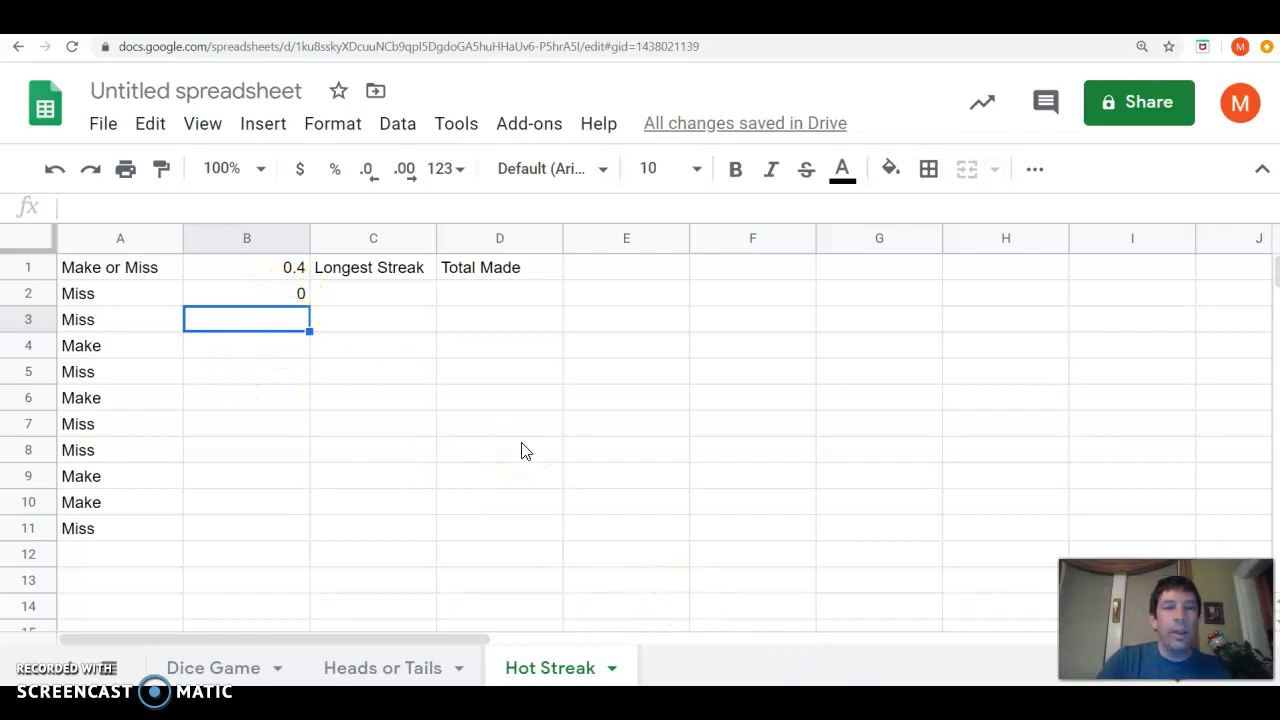
Step: Enter =if(A3="Make",B2+1,0) in B3 to extend or reset the streak
{"action": "type", "text": "=if("}
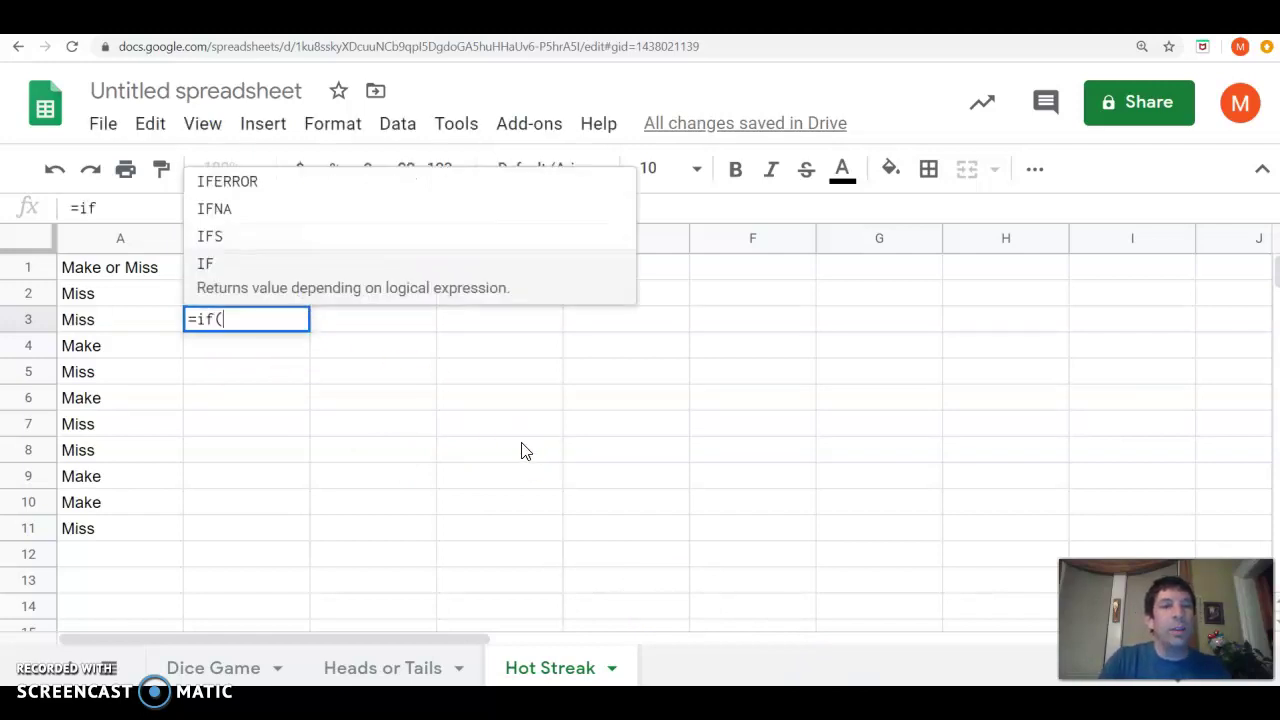
{"action": "left_click", "coordinate": [92, 319]}
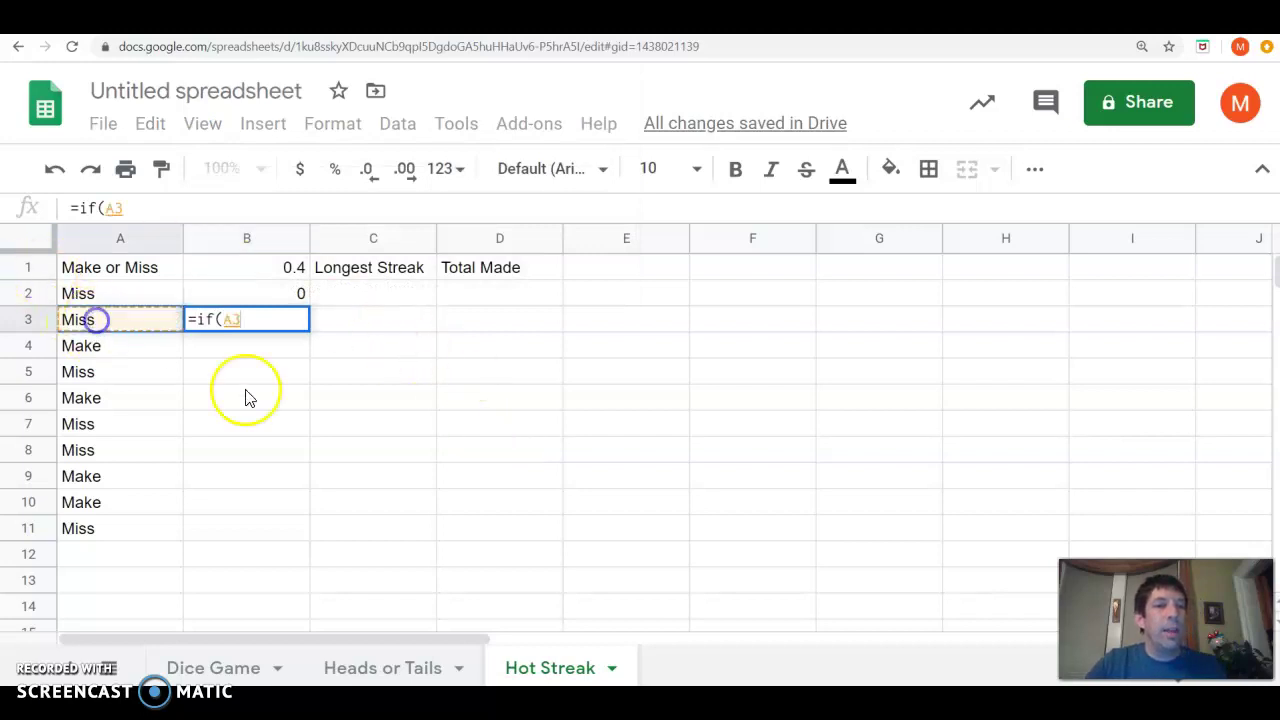
{"action": "type", "text": "=\"Make\""}
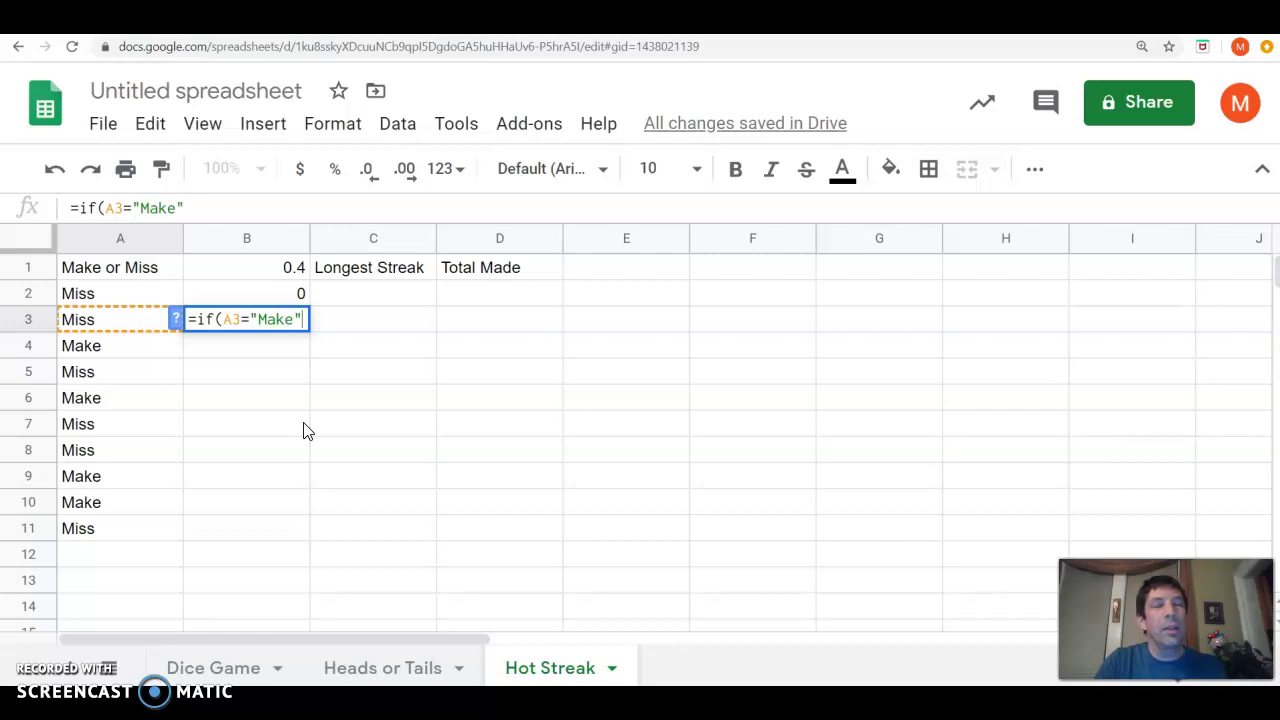
{"action": "type", "text": ","}
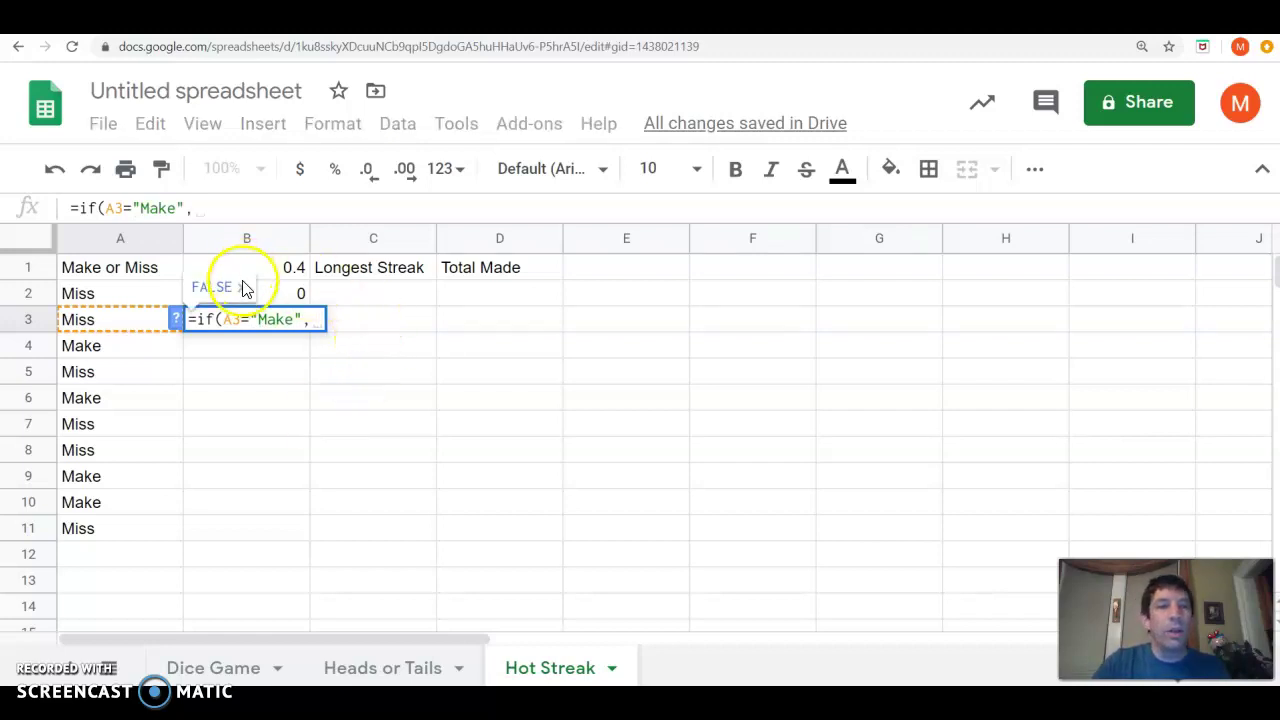
{"action": "left_click", "coordinate": [276, 294]}
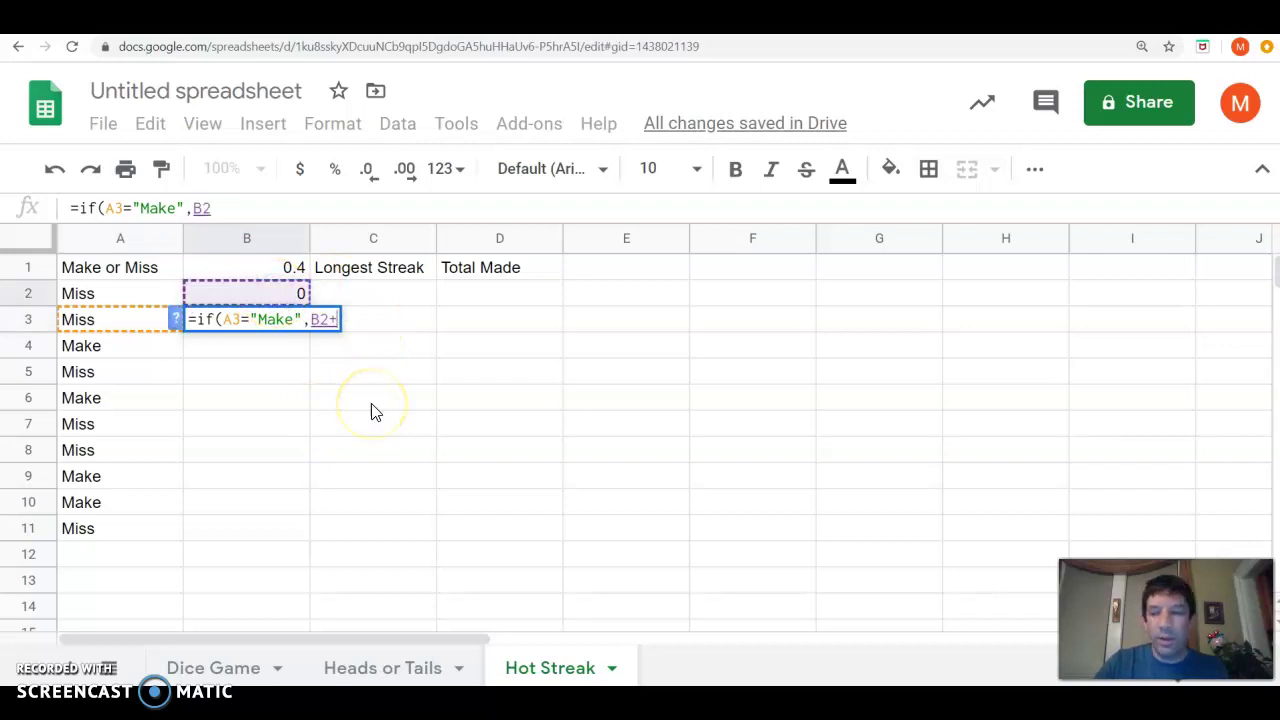
{"action": "type", "text": "+1"}
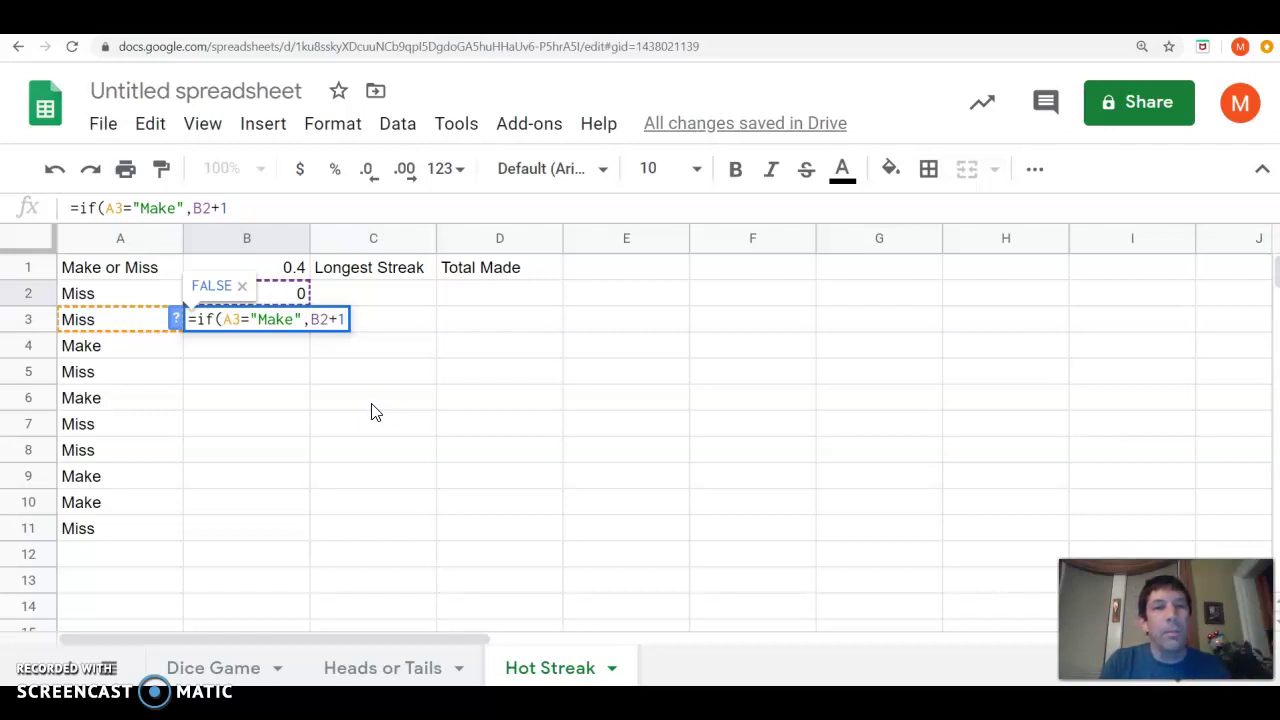
{"action": "type", "text": ","}
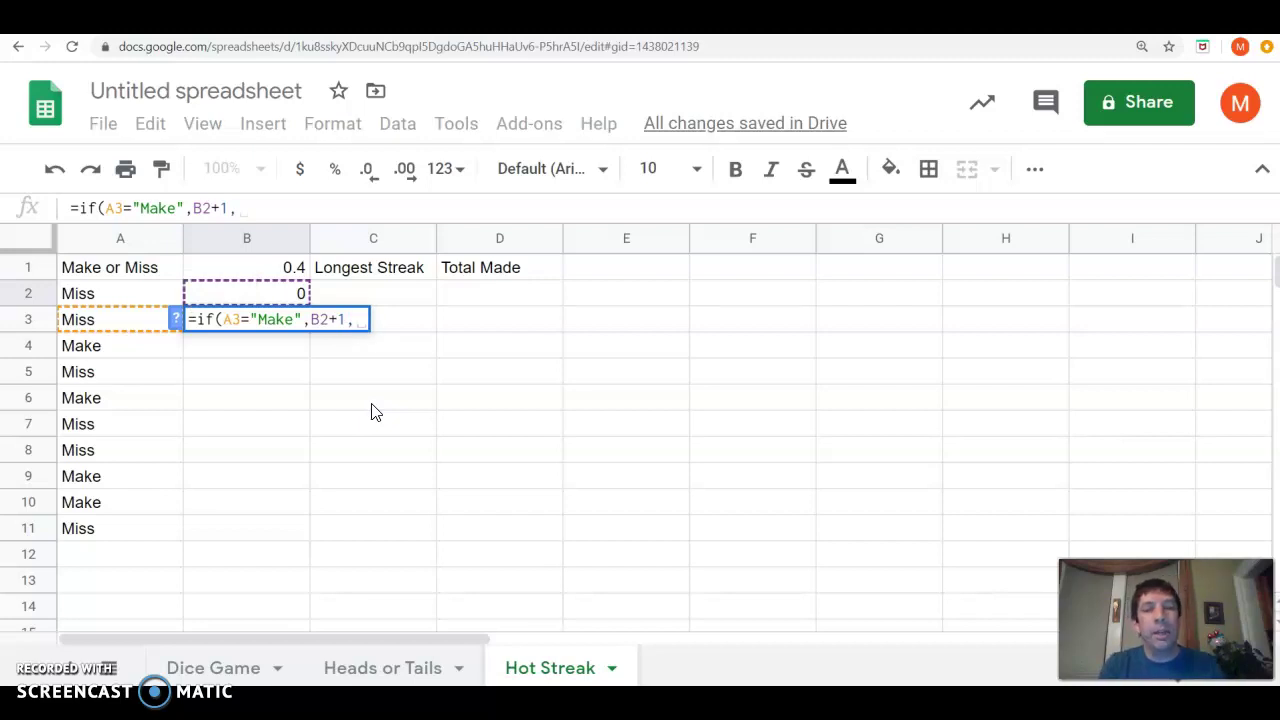
{"action": "type", "text": "0"}
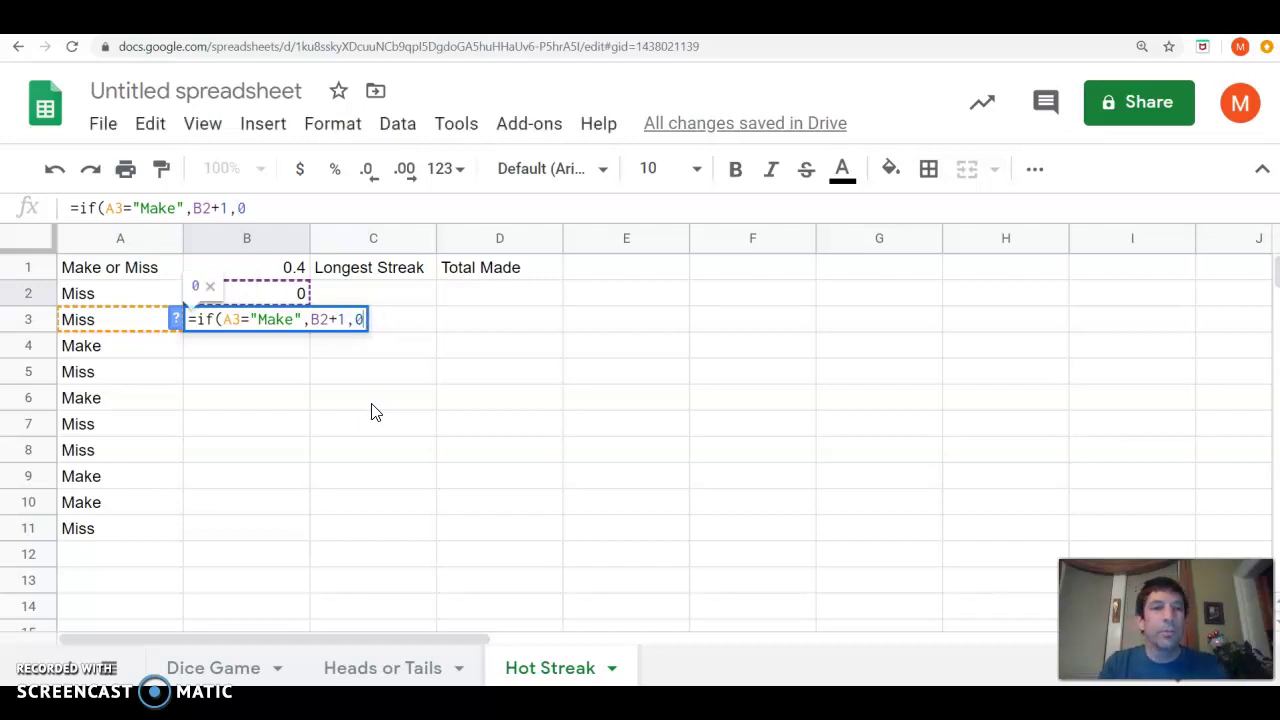
{"action": "type", "text": ")"}
{"action": "key", "text": "Return"}
{"action": "key", "text": "Up"}
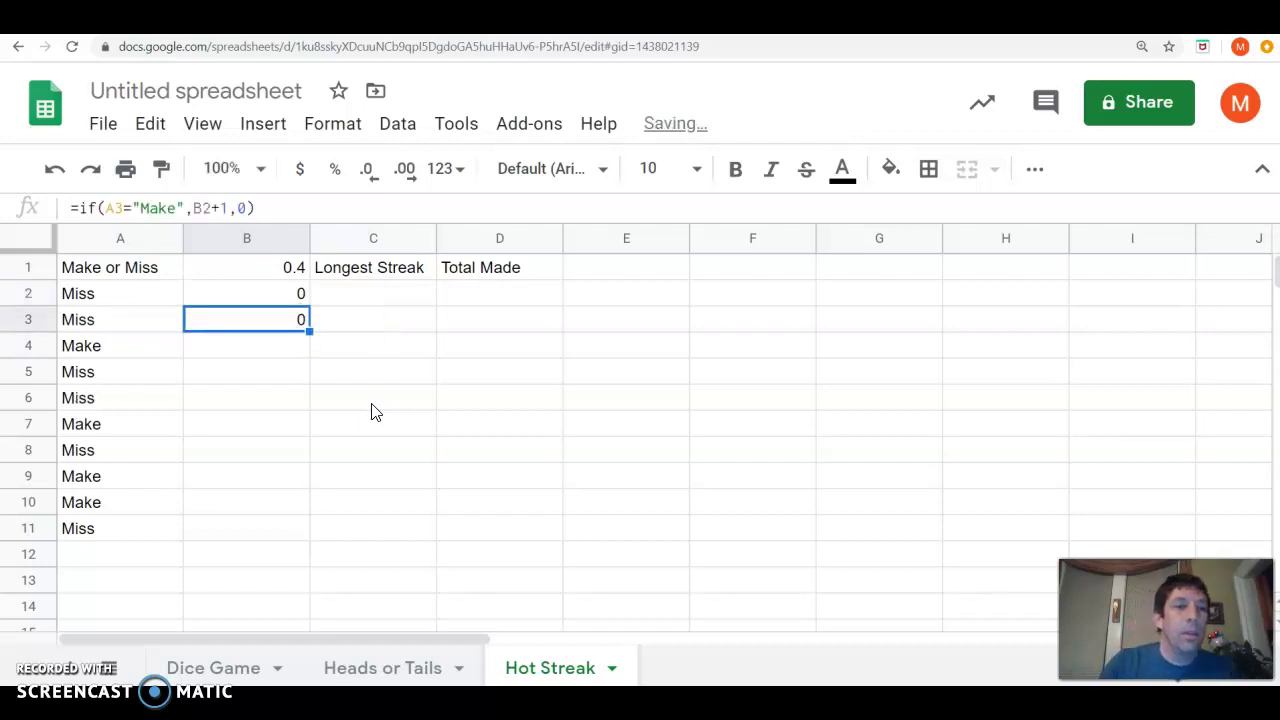
{"action": "left_click_drag", "start_coordinate": [309, 330], "coordinate": [297, 531]}
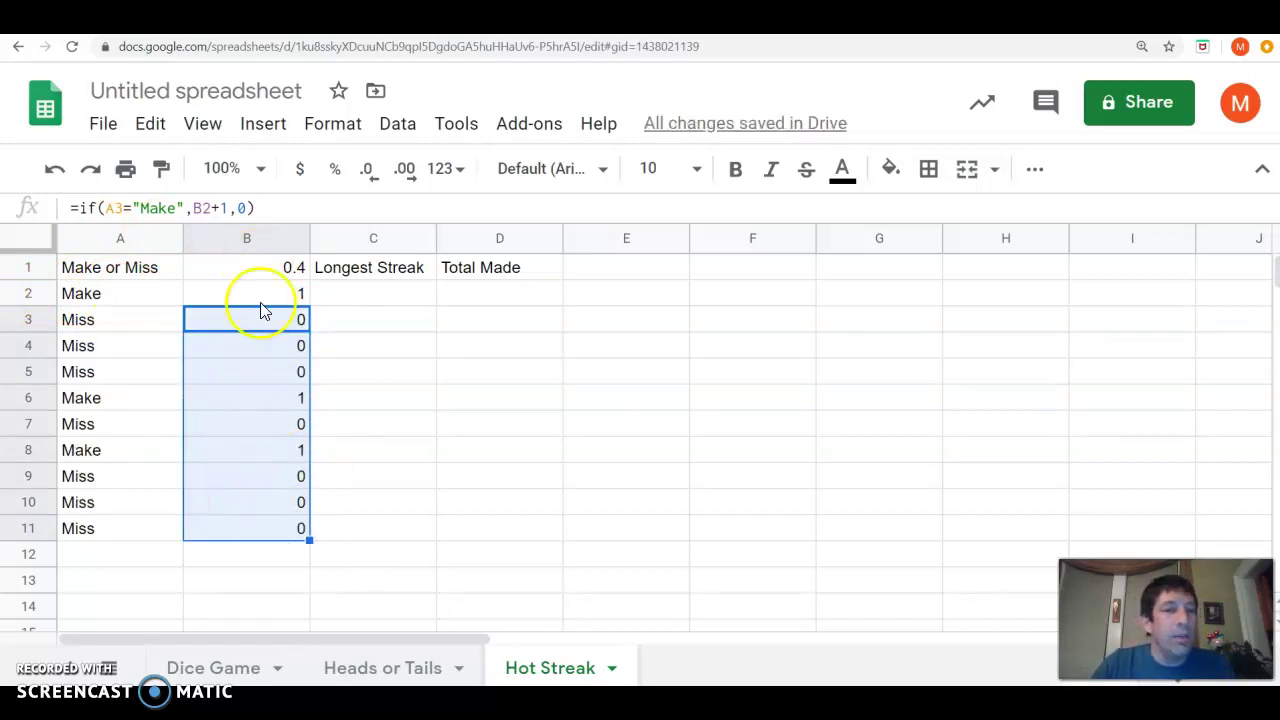
{"action": "left_click", "coordinate": [521, 393]}
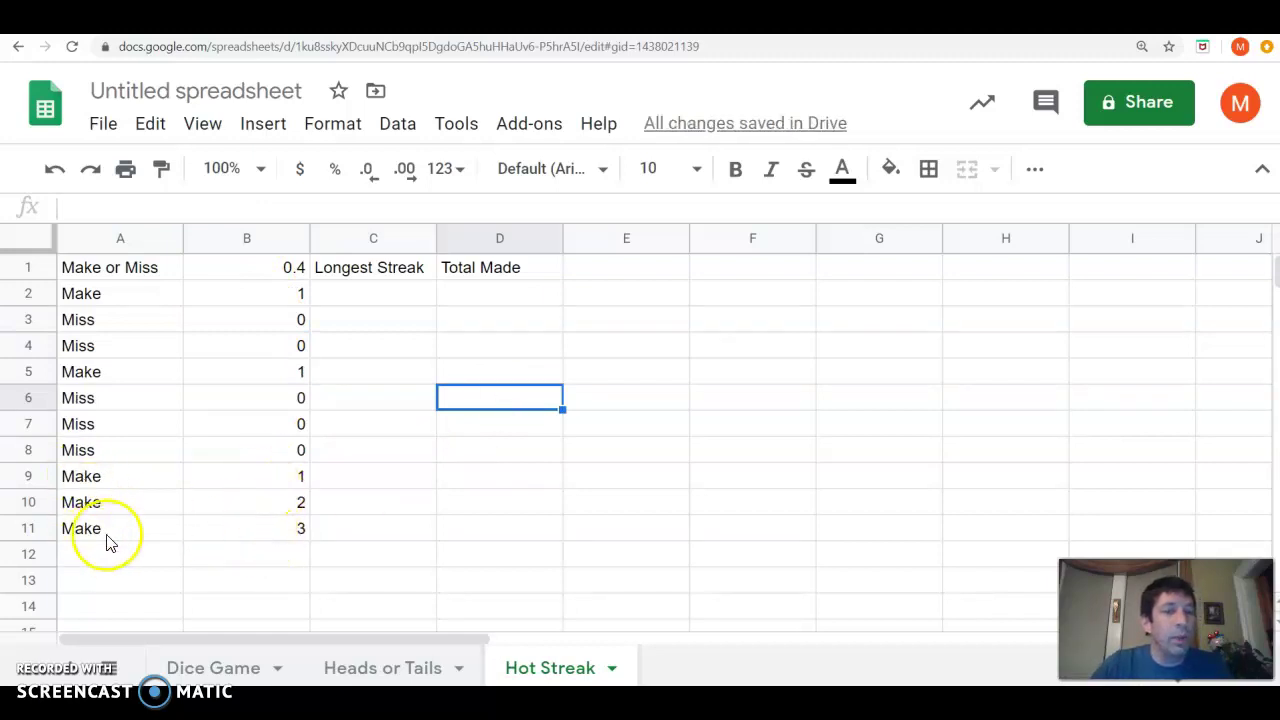
{"action": "left_click", "coordinate": [298, 476]}
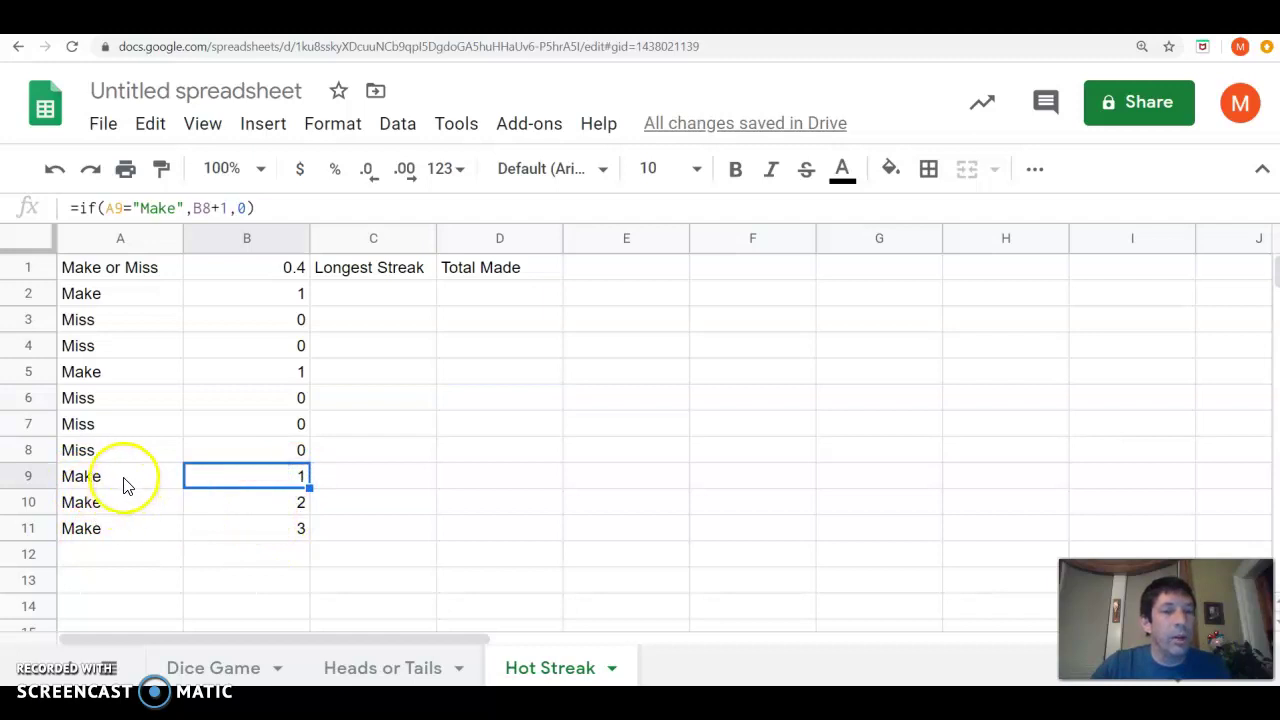
{"action": "left_click", "coordinate": [246, 478]}
{"action": "left_click", "coordinate": [277, 450]}
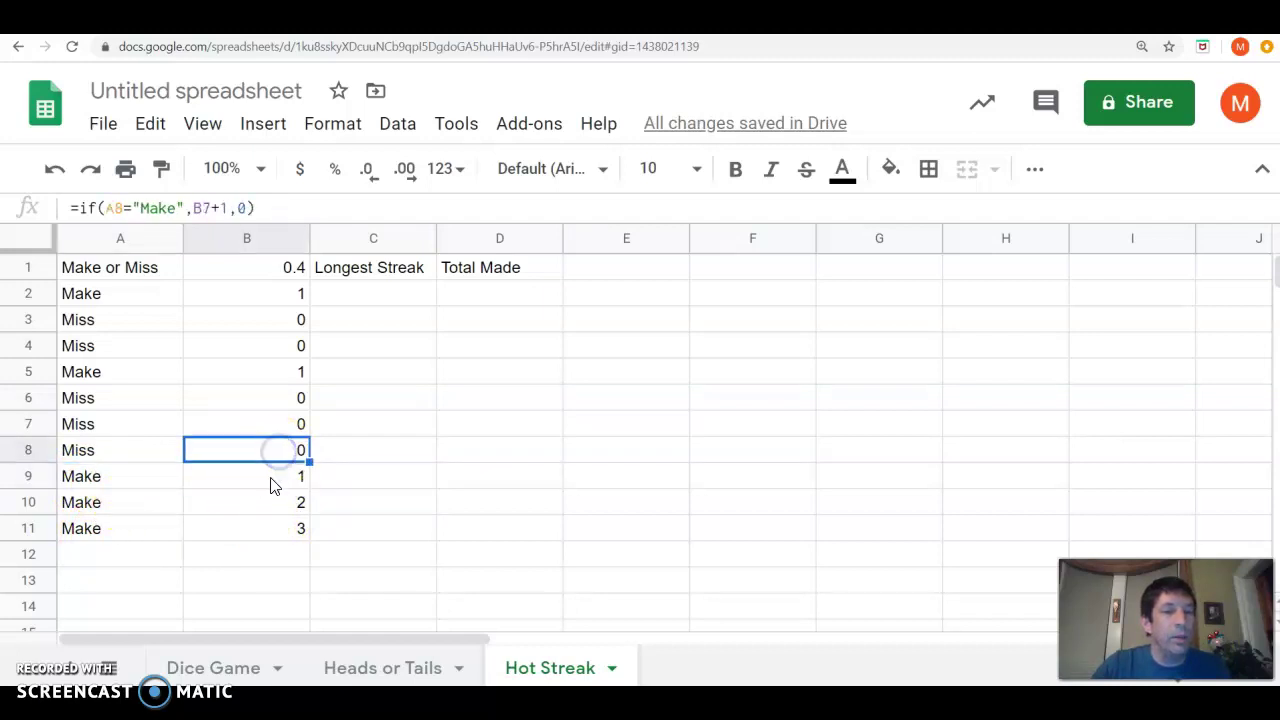
{"action": "left_click", "coordinate": [112, 504]}
{"action": "left_click", "coordinate": [282, 510]}
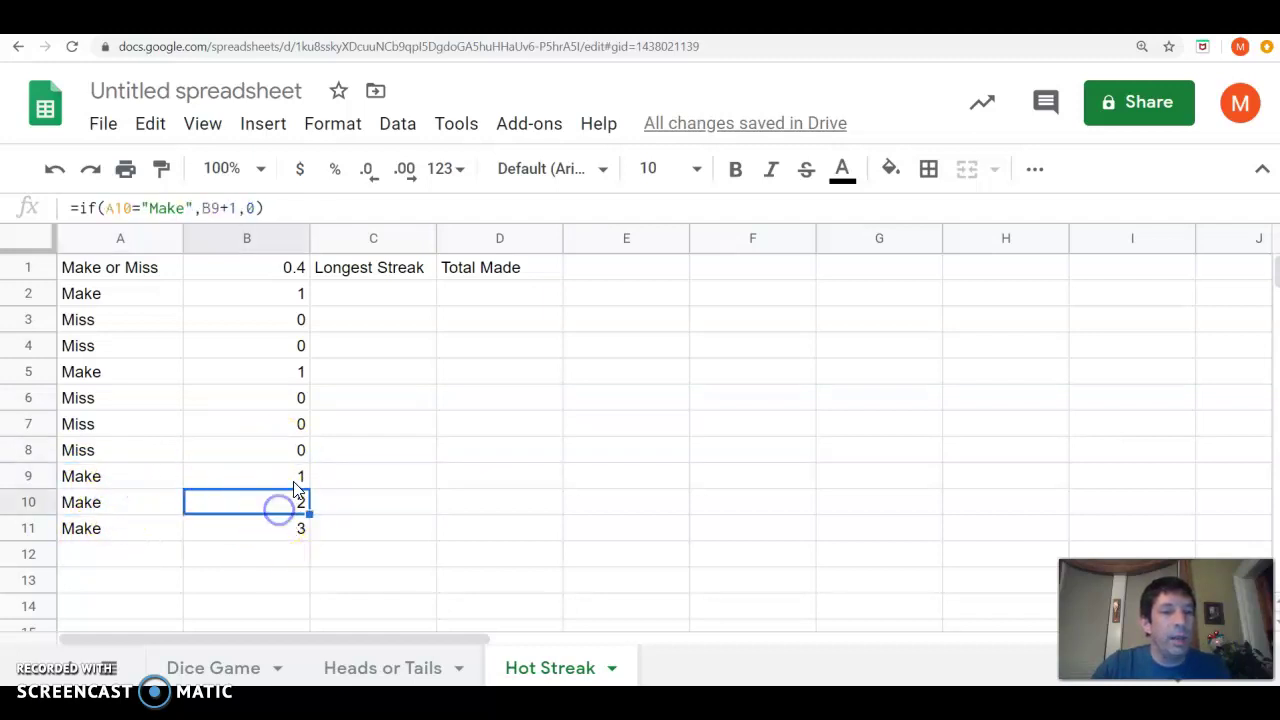
{"action": "left_click", "coordinate": [290, 478]}
{"action": "left_click", "coordinate": [295, 515]}
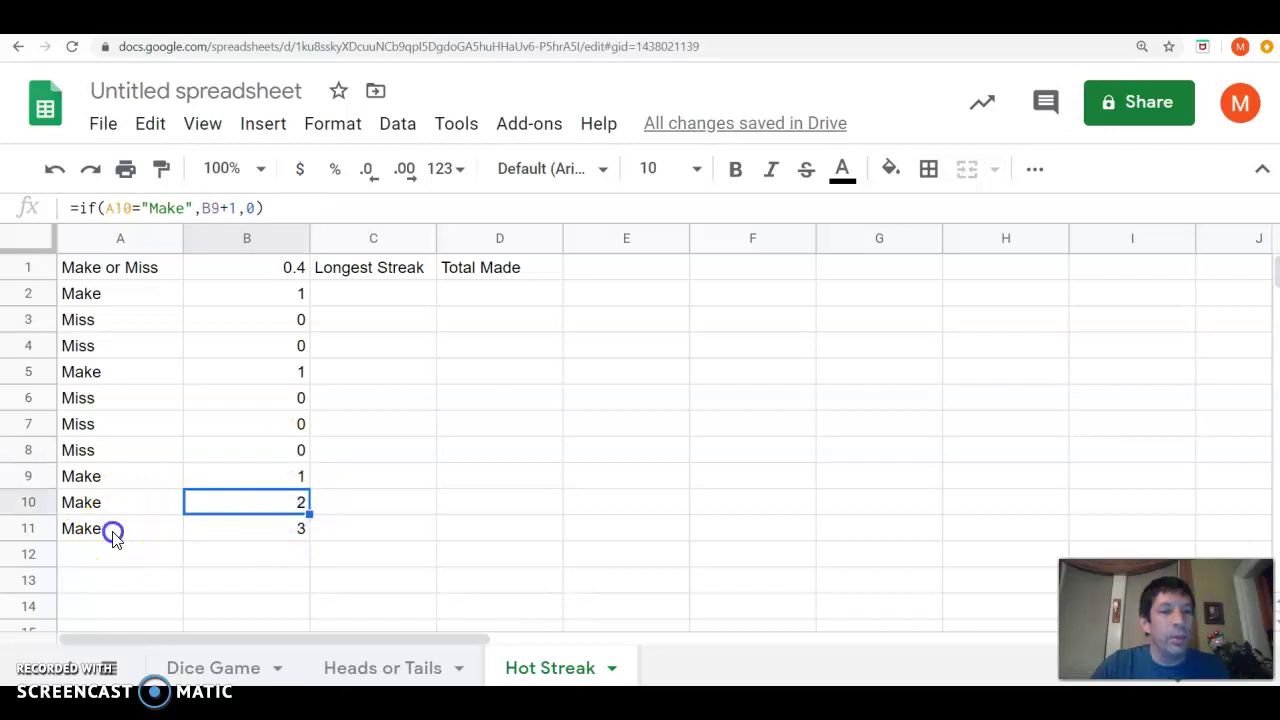
{"action": "left_click", "coordinate": [110, 531]}
{"action": "left_click", "coordinate": [254, 503]}
{"action": "left_click", "coordinate": [251, 530]}
Step: Enter =max(B2:B11) in C2 to show the longest make streak
{"action": "left_click", "coordinate": [375, 300]}
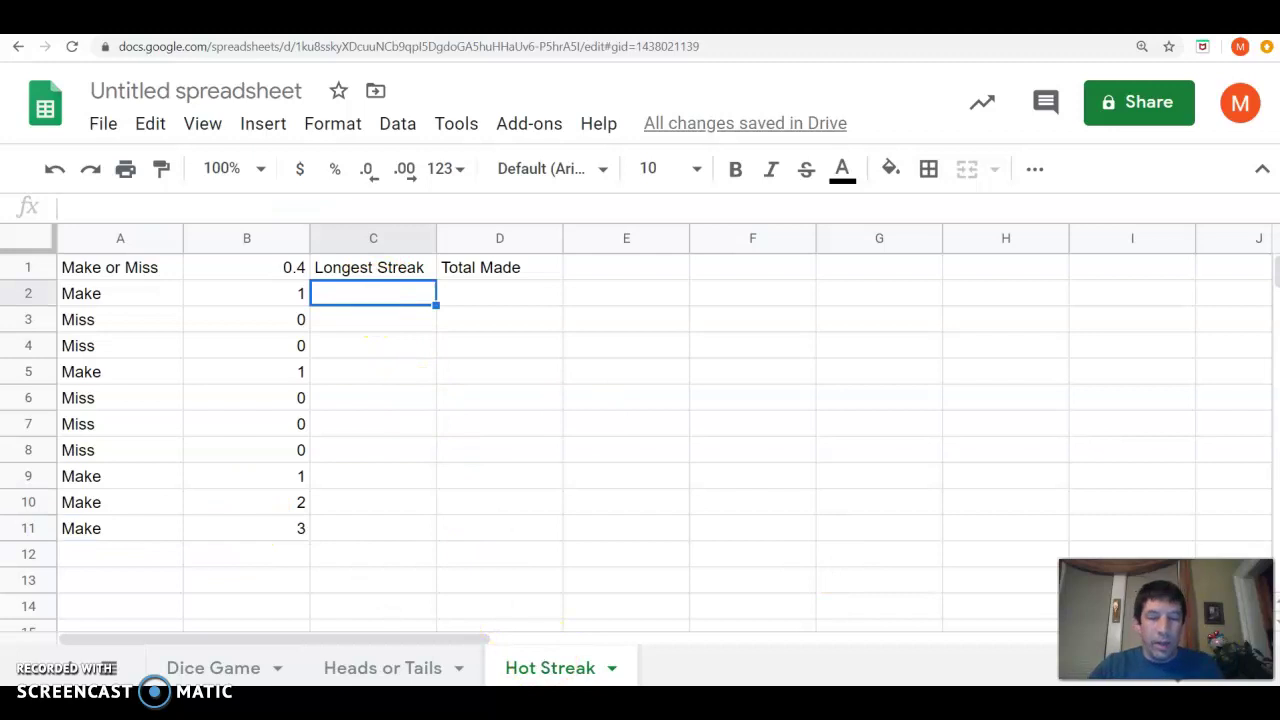
{"action": "type", "text": "=m"}
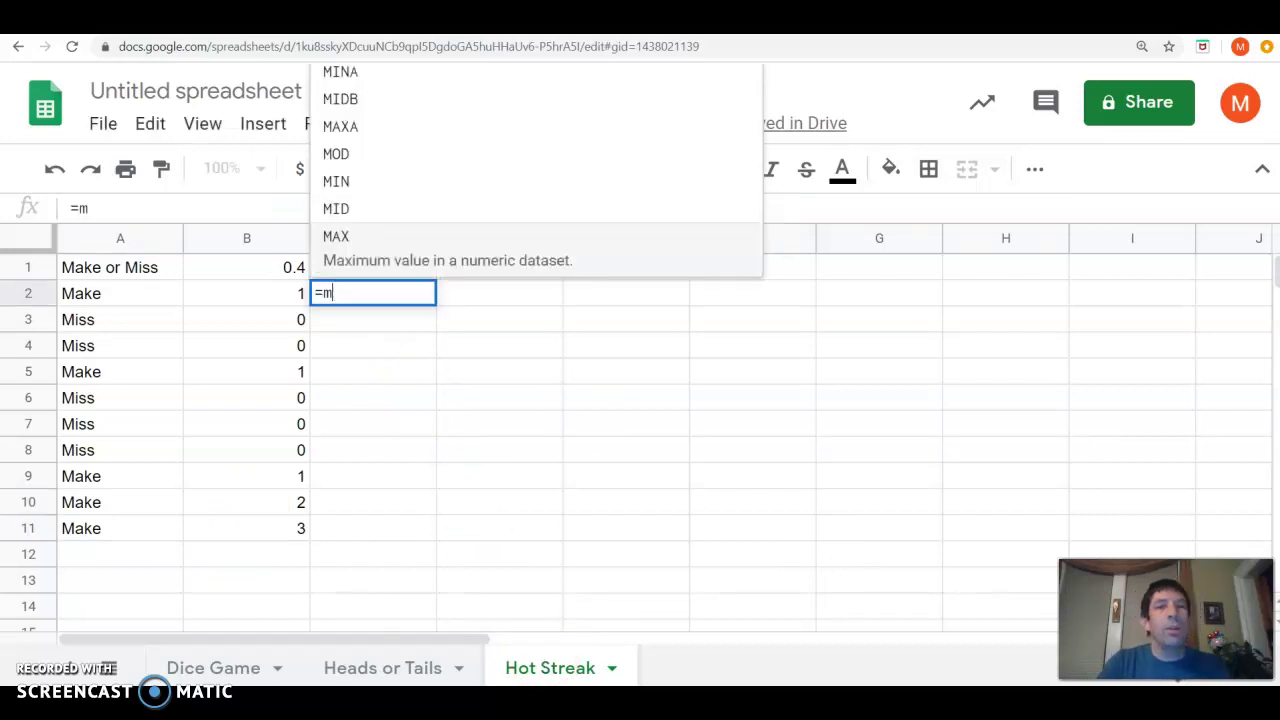
{"action": "type", "text": "ax("}
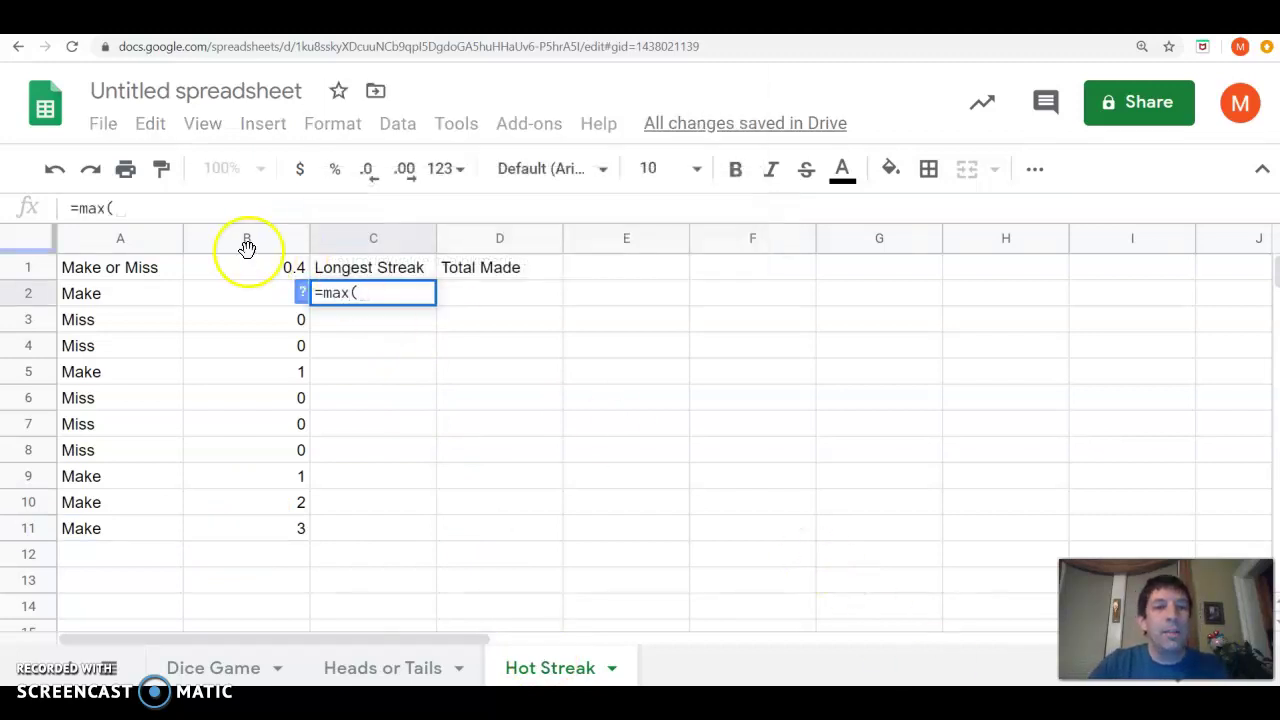
{"action": "left_click_drag", "start_coordinate": [240, 293], "coordinate": [252, 541]}
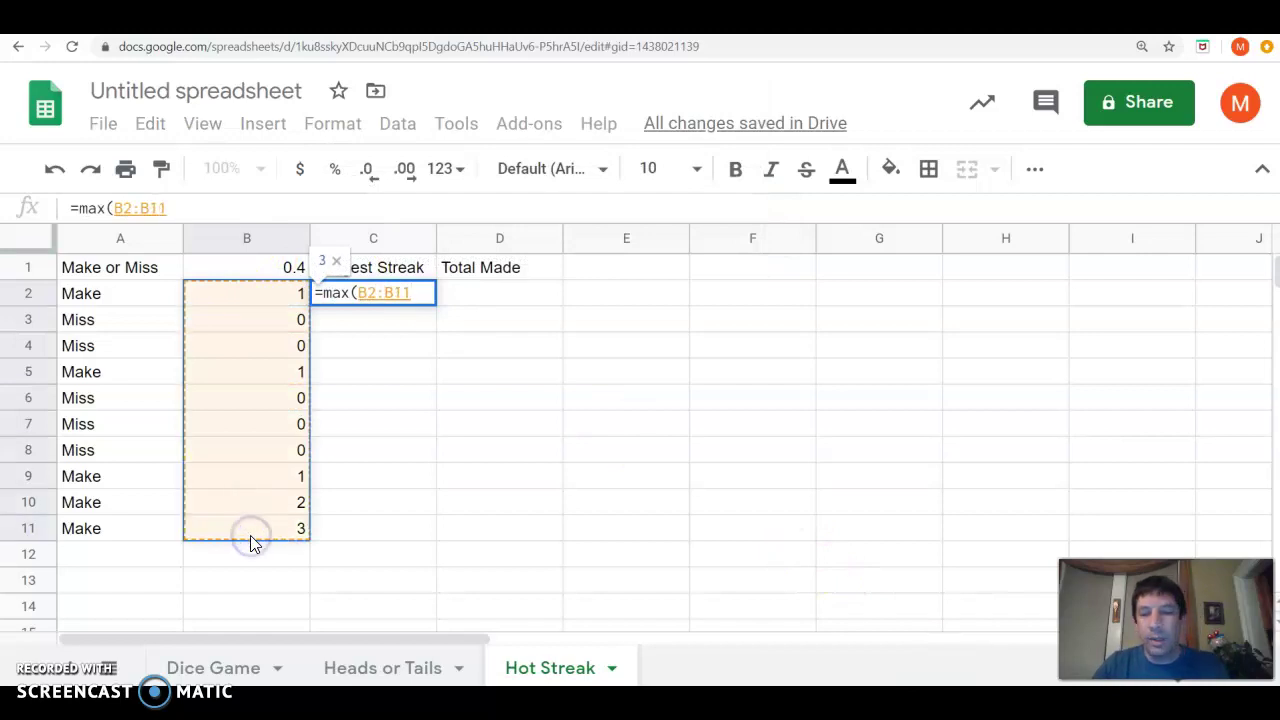
{"action": "key", "text": "Return"}
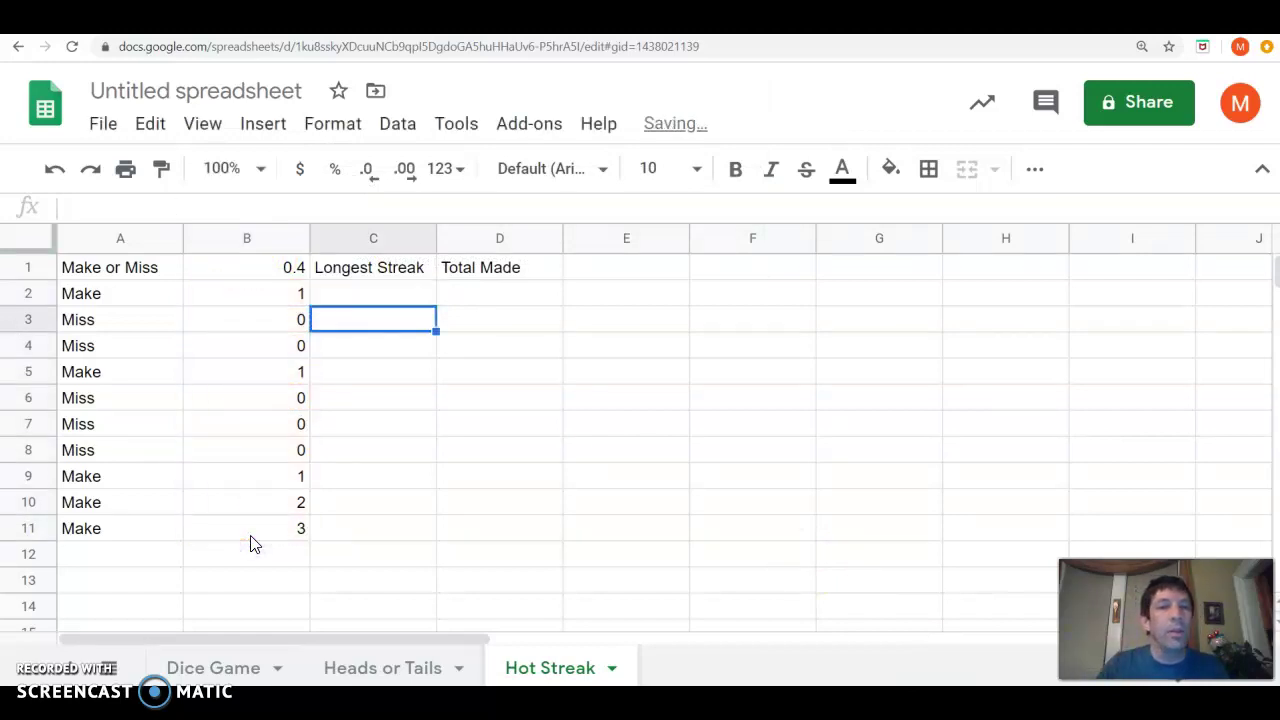
{"action": "left_click", "coordinate": [406, 292]}
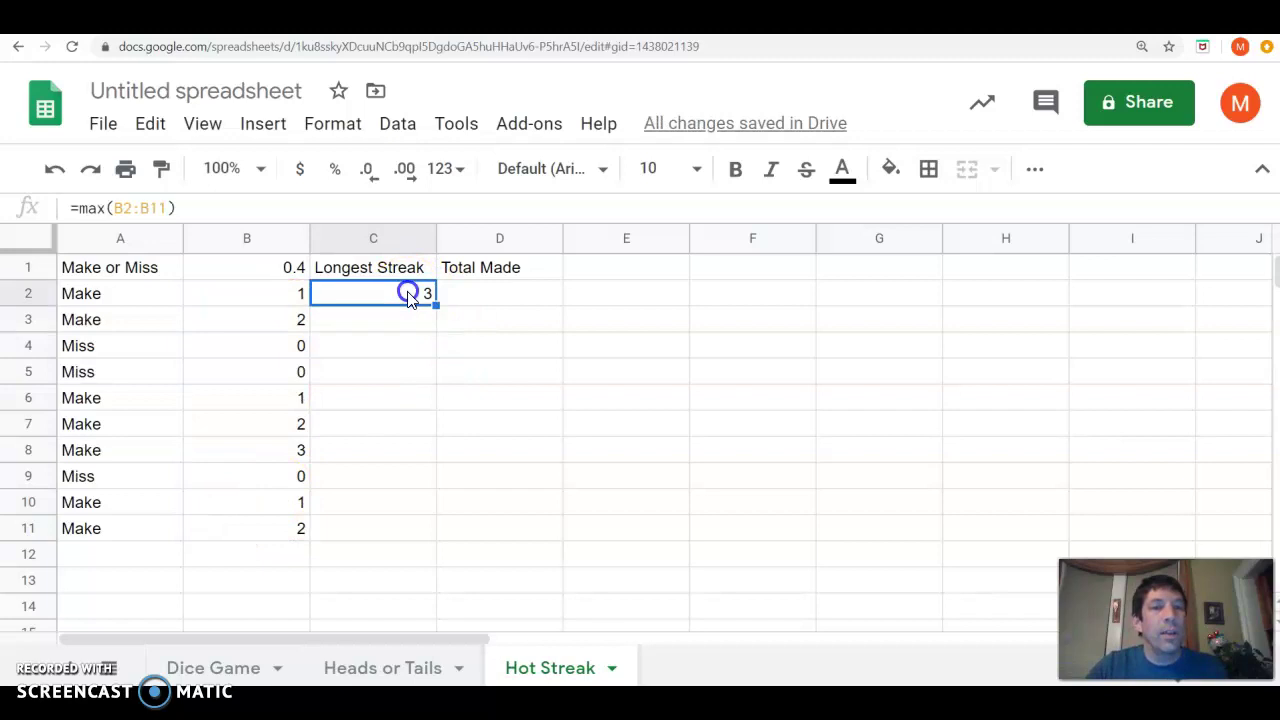
{"action": "left_click", "coordinate": [489, 298]}
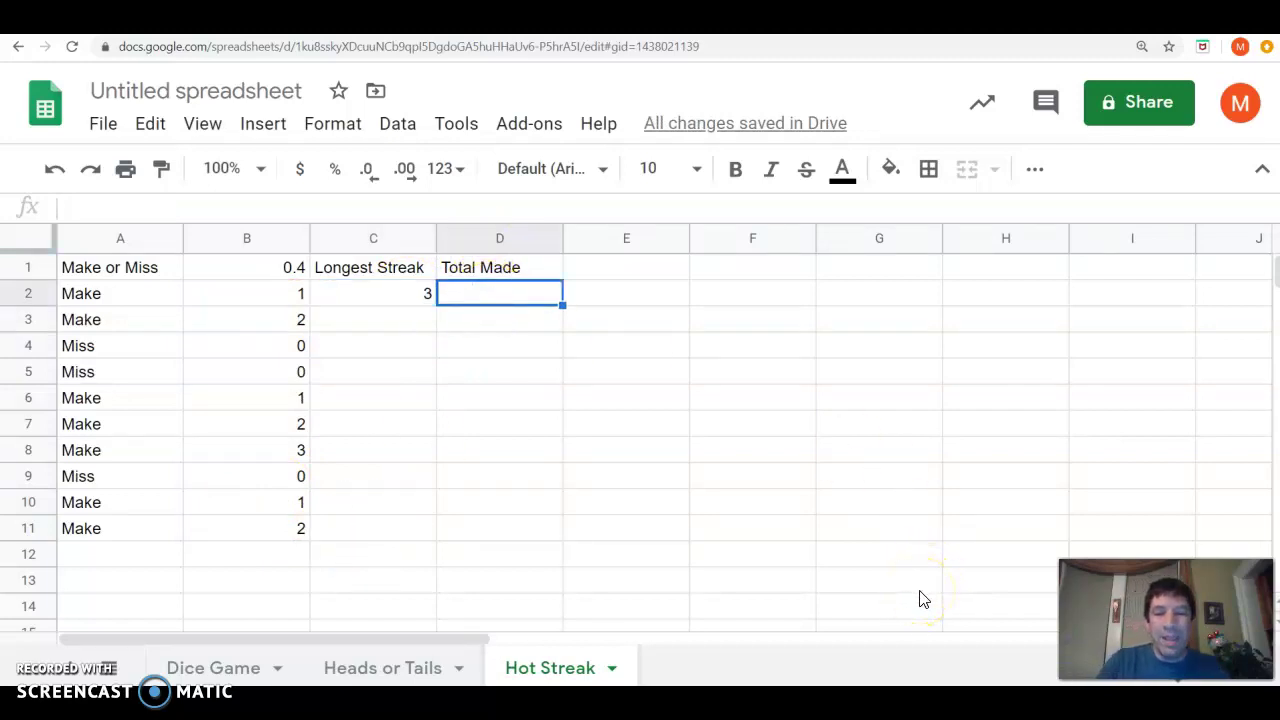
Step: Enter =countif(A2:A11,"Make") in D2 to count the total makes
{"action": "type", "text": "="}
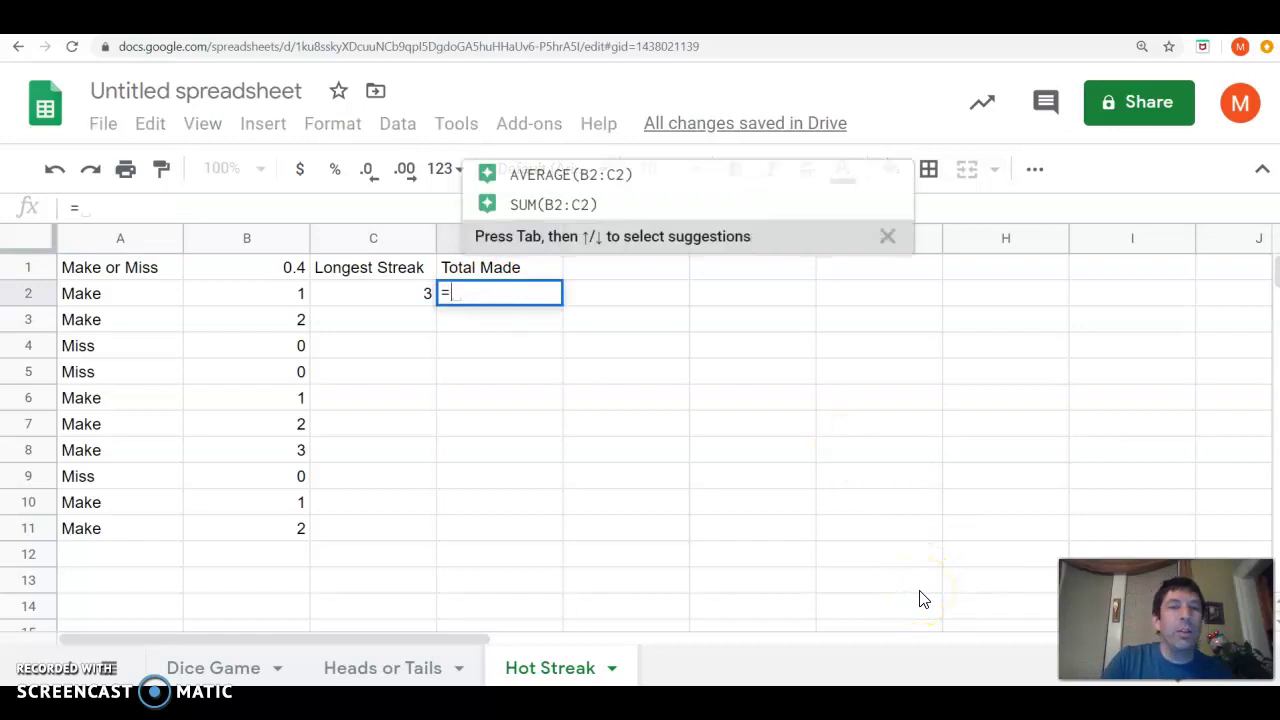
{"action": "type", "text": "countif("}
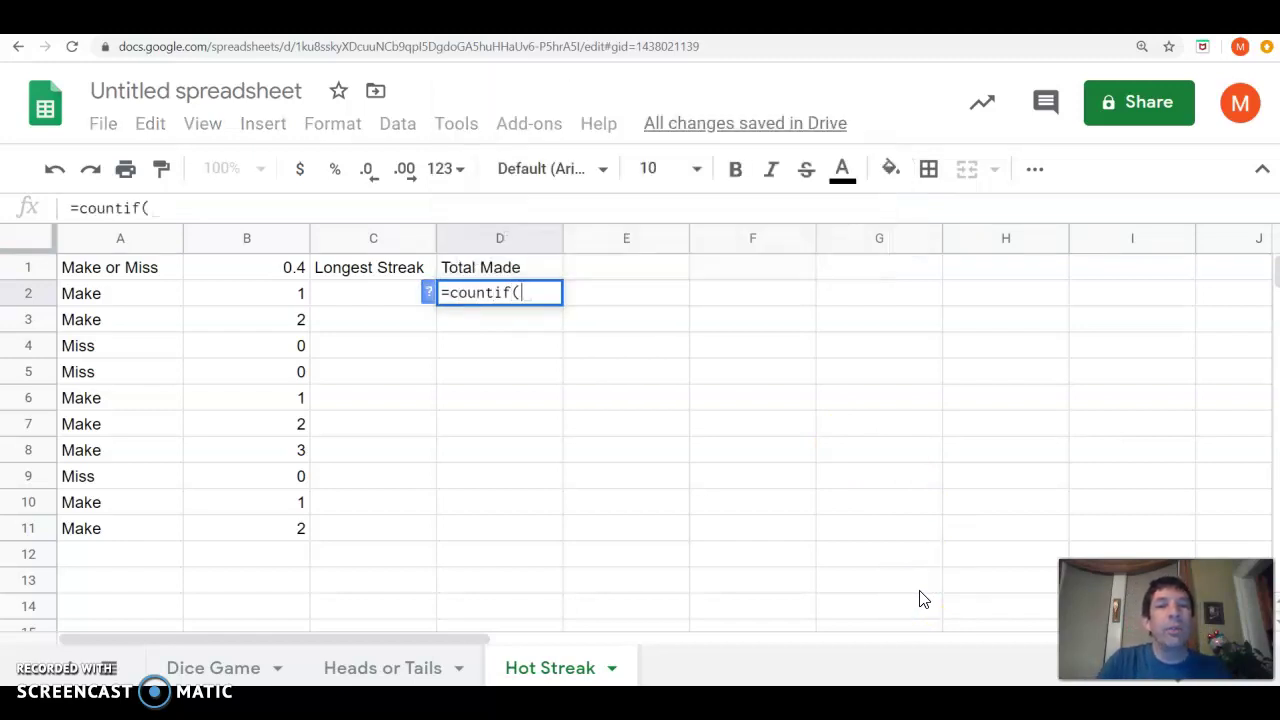
{"action": "left_click", "coordinate": [106, 295]}
{"action": "left_click_drag", "start_coordinate": [103, 313], "coordinate": [94, 531]}
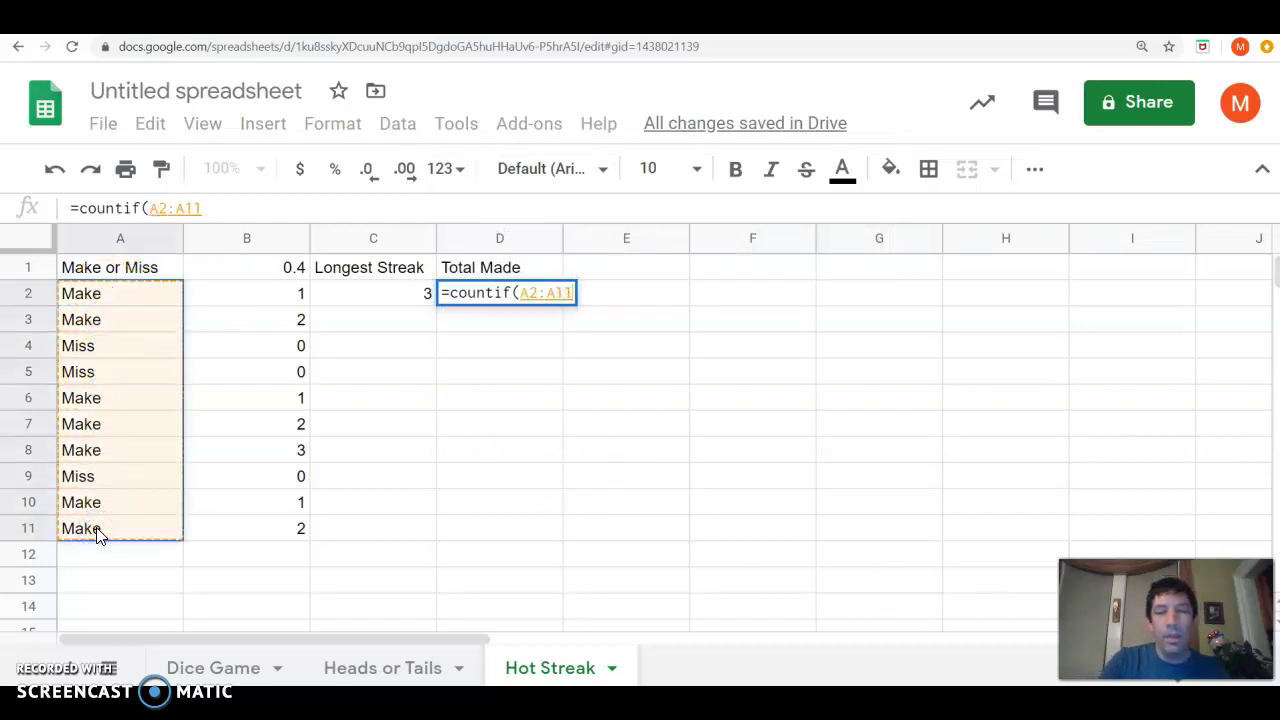
{"action": "type", "text": ","}
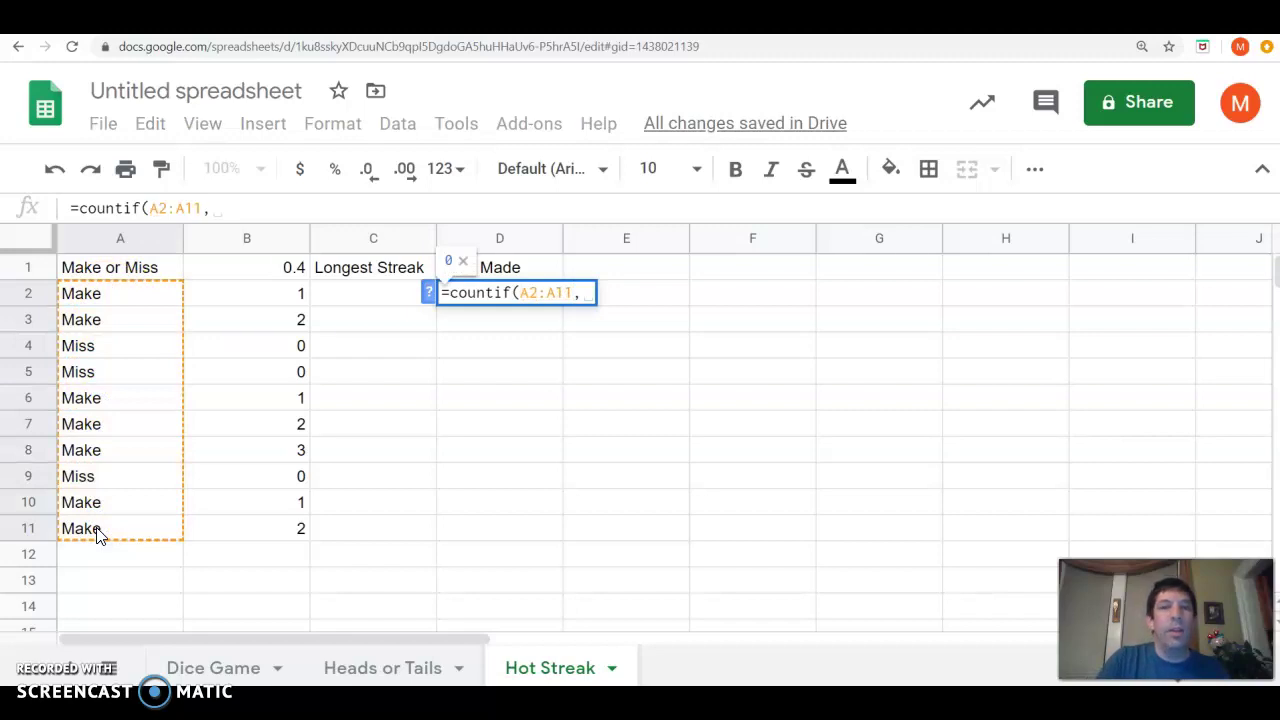
{"action": "type", "text": "\"Ma"}
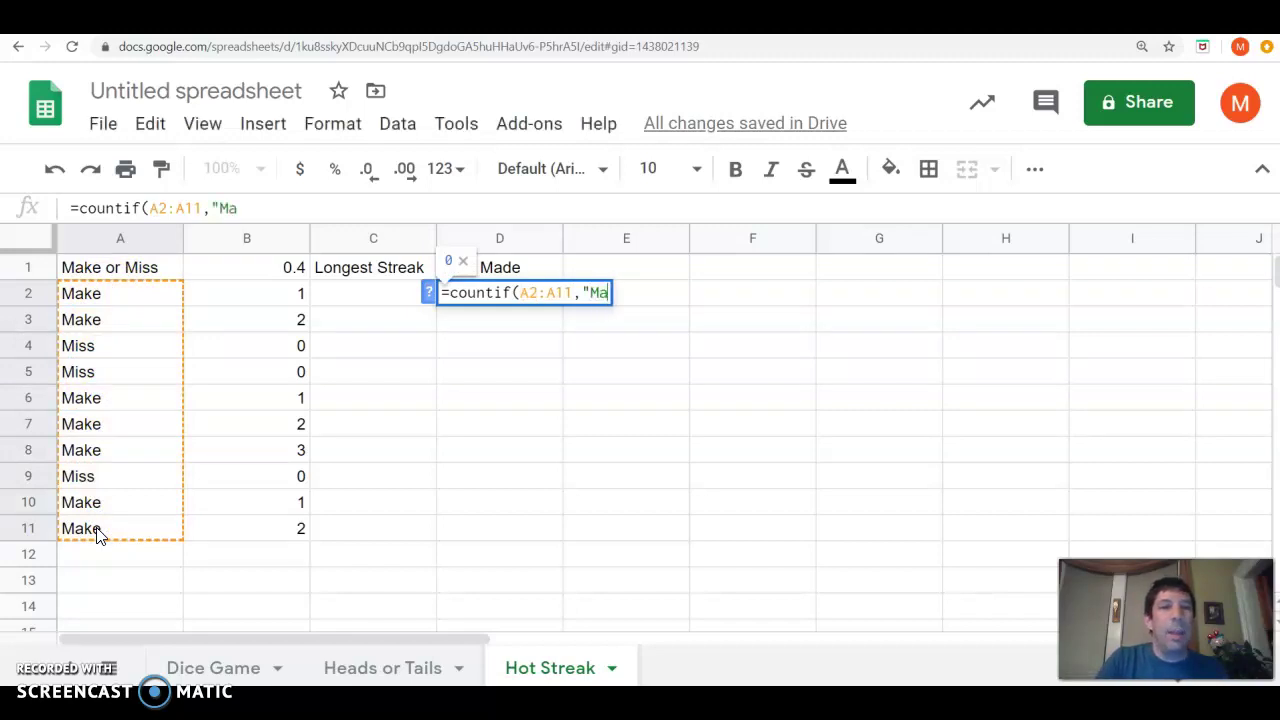
{"action": "type", "text": "ke\")"}
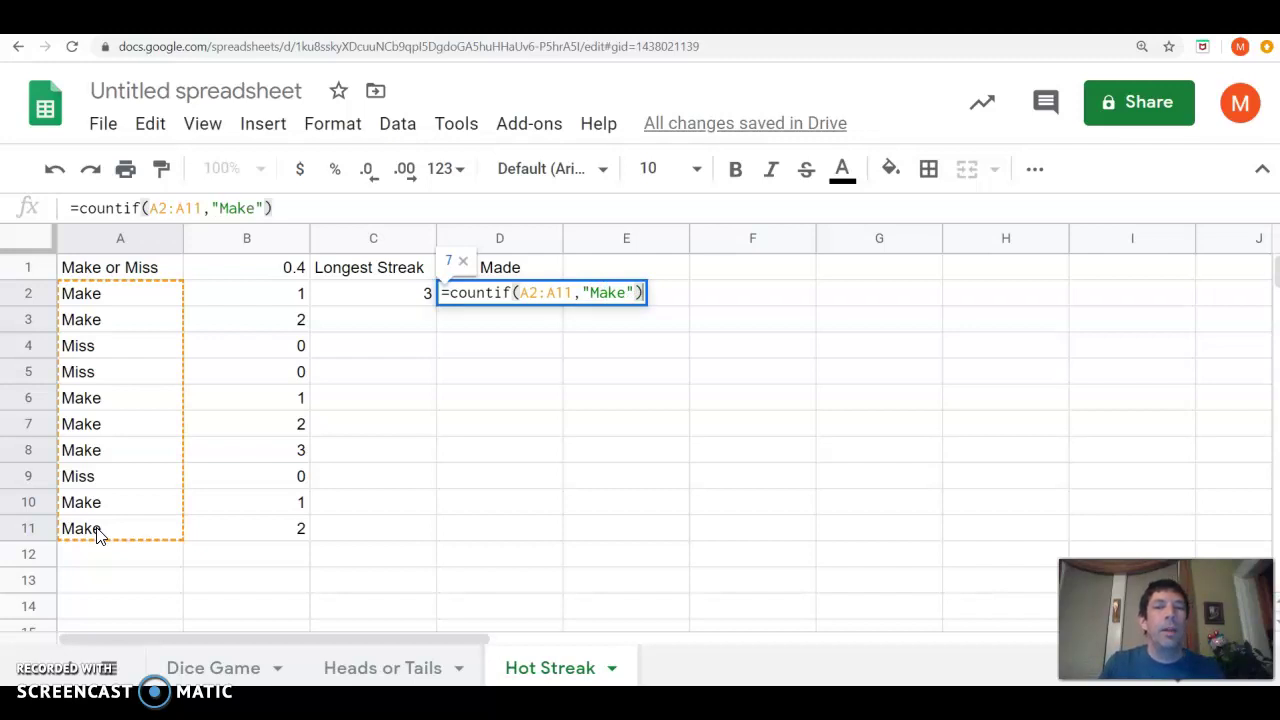
{"action": "key", "text": "Return"}
{"action": "key", "text": "Up"}
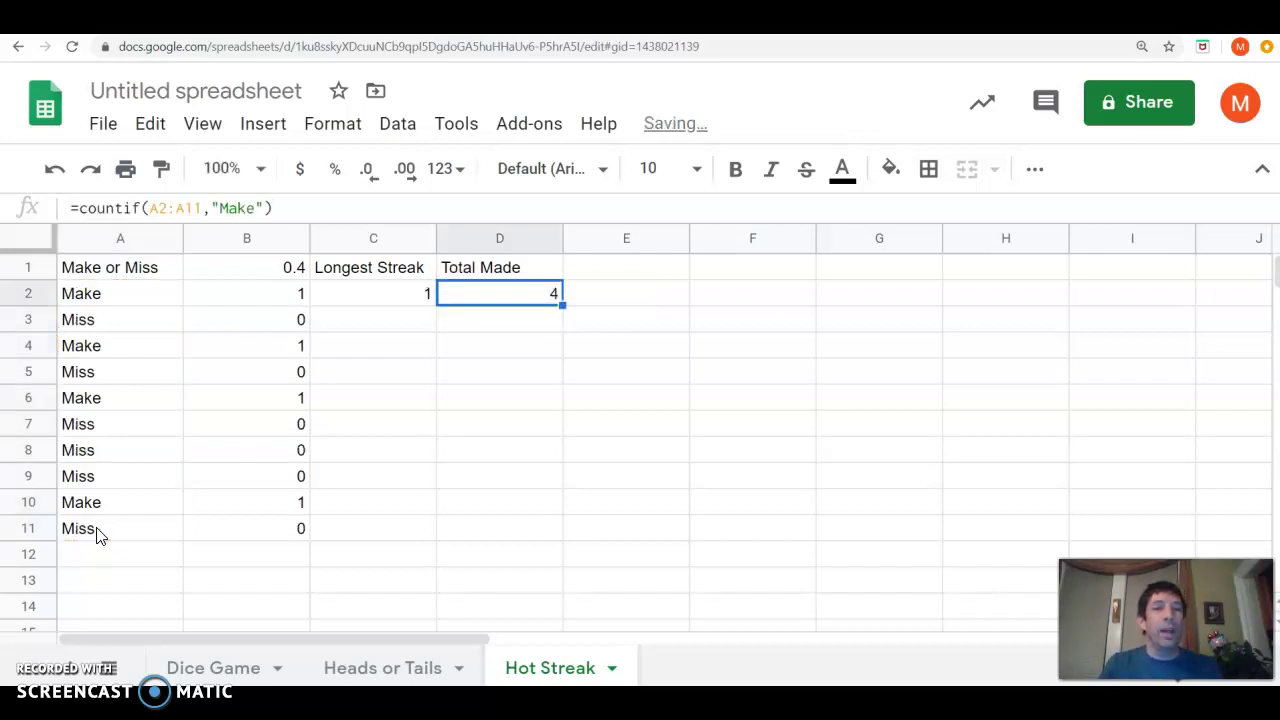
Step: Recalculate the random shots six times by pressing Delete in an empty cell
{"action": "left_click", "coordinate": [407, 297]}
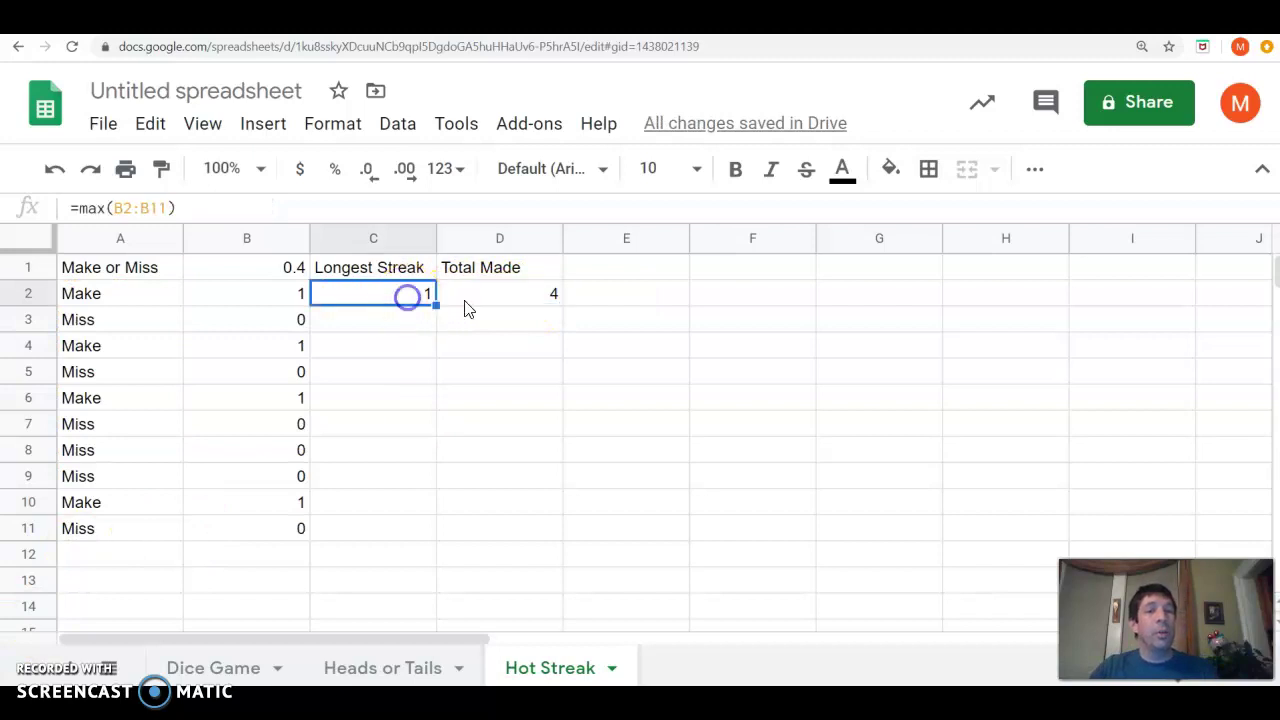
{"action": "left_click", "coordinate": [640, 300]}
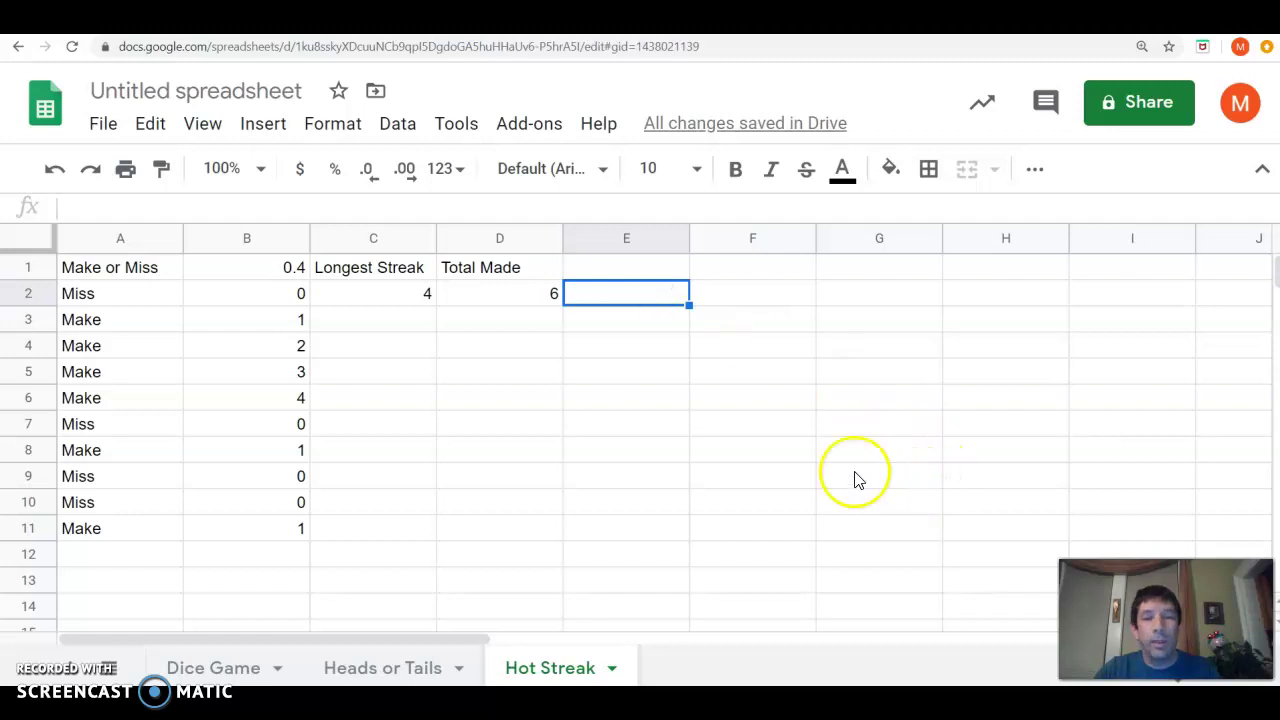
{"action": "key", "text": "Delete"}
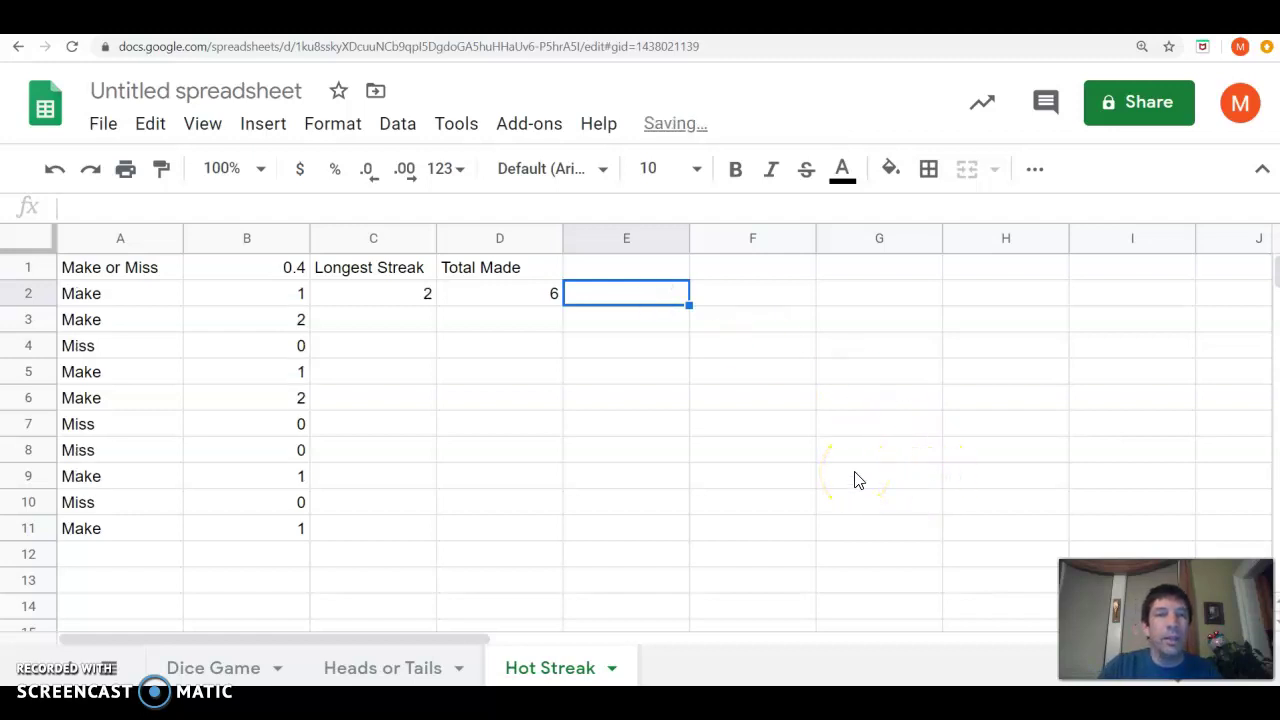
{"action": "key", "text": "Delete"}
{"action": "key", "text": "Delete"}
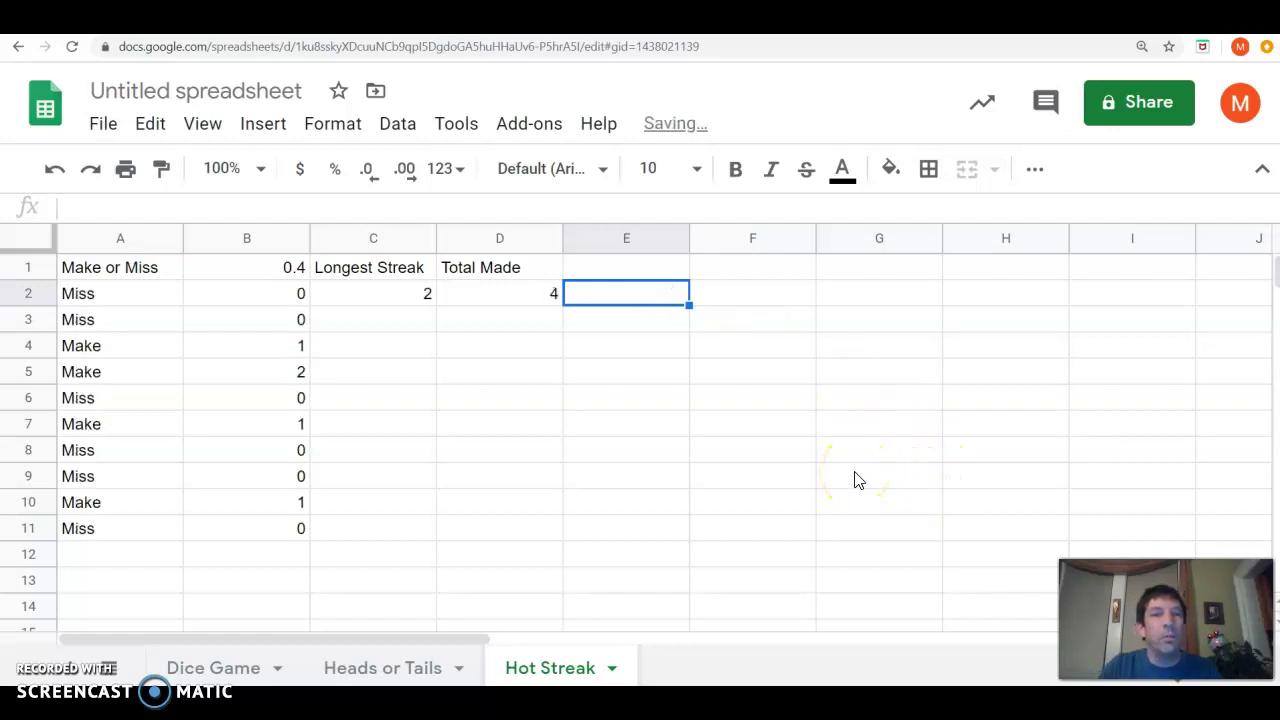
{"action": "key", "text": "Delete"}
{"action": "key", "text": "Delete"}
{"action": "key", "text": "Delete"}
{"action": "key", "text": "Delete"}
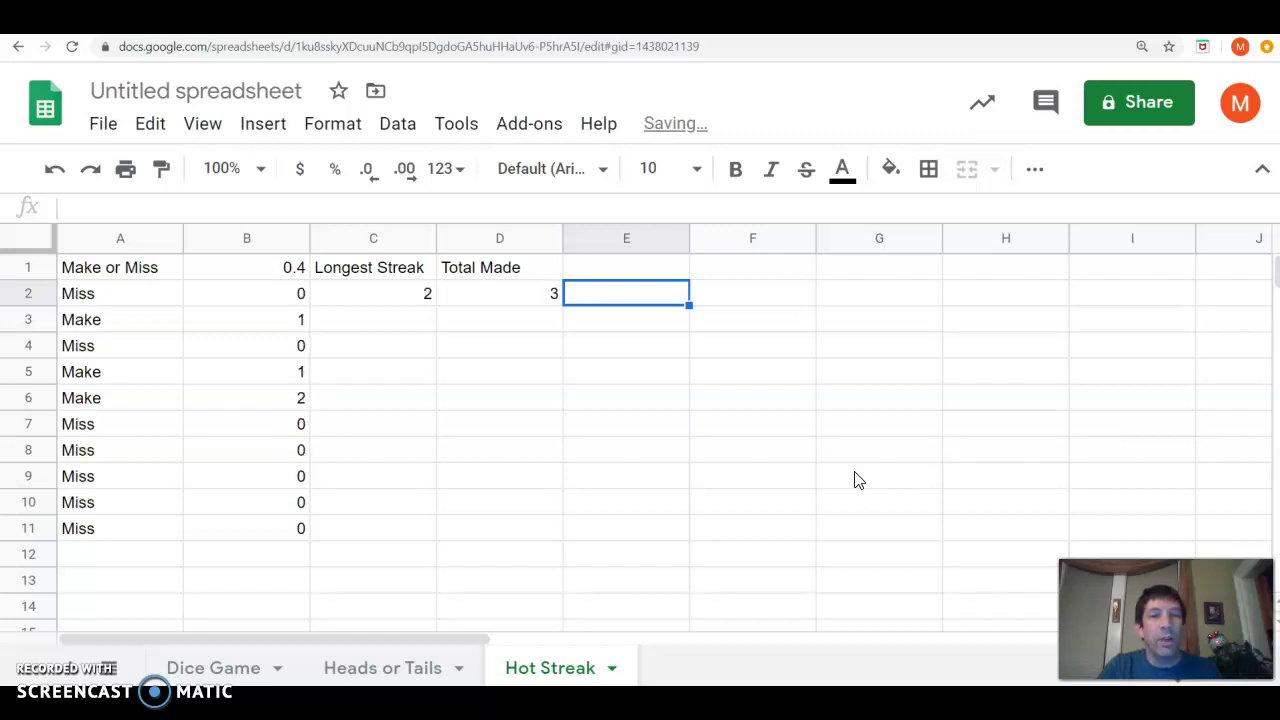
{"action": "key", "text": "Delete"}
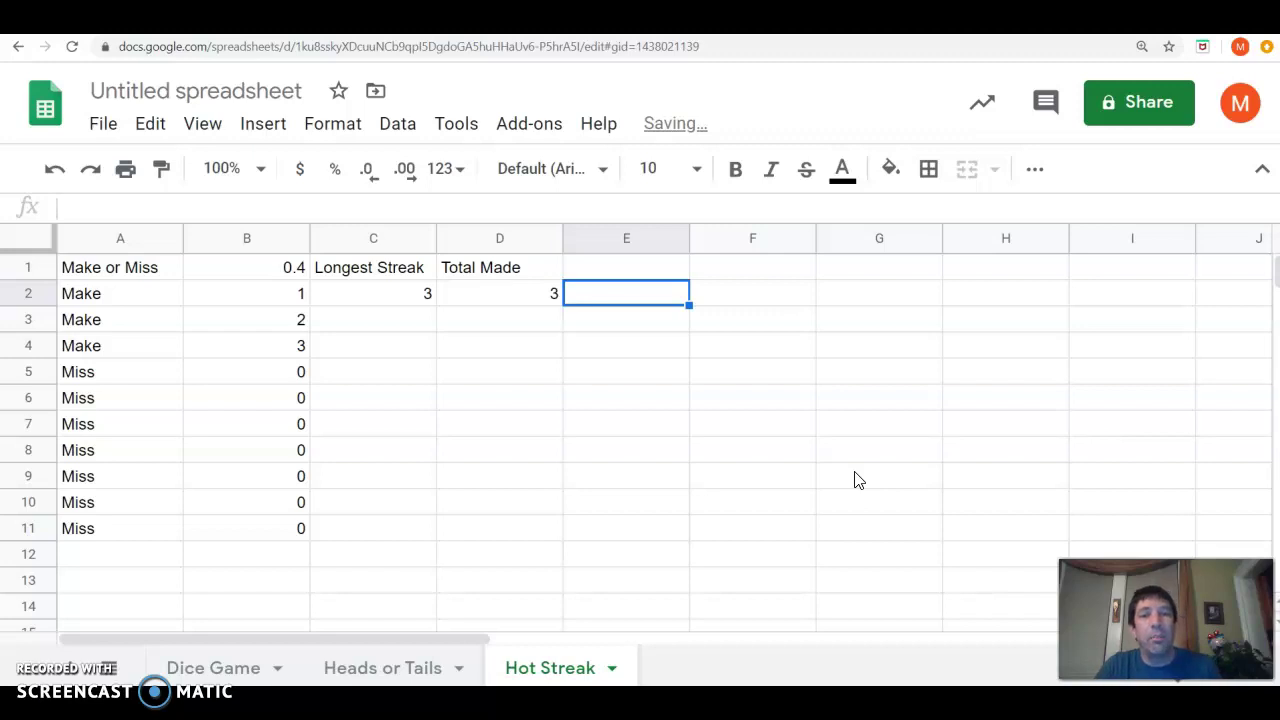
{"action": "key", "text": "Delete"}
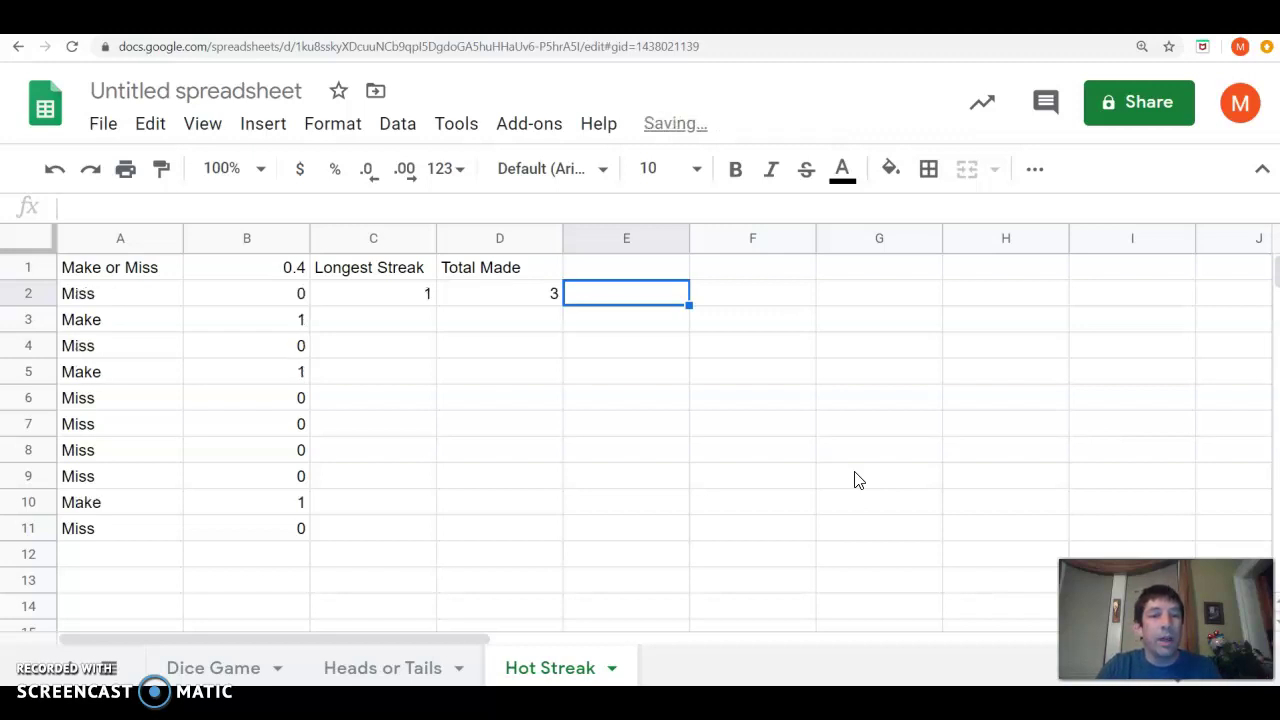
{"action": "key", "text": "Delete"}
{"action": "key", "text": "Delete"}
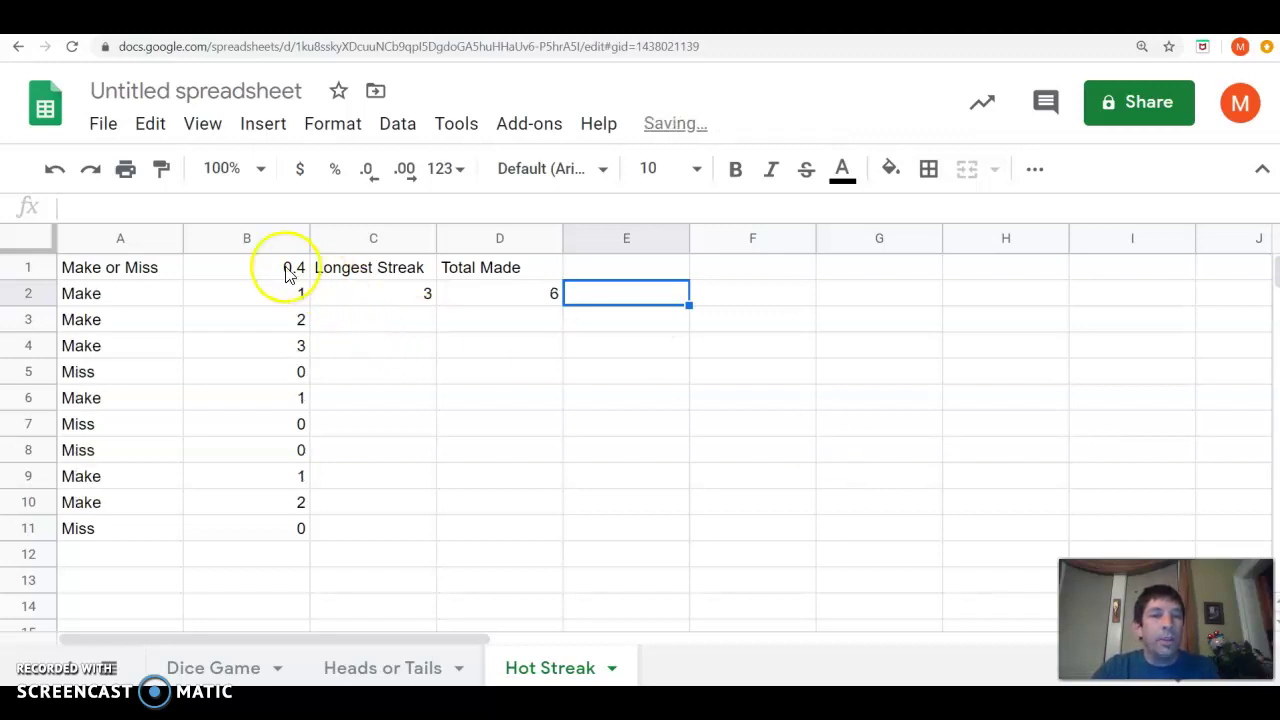
Step: Change the make probability in B1 to 0.6 and recalculate the shots twice
{"action": "left_click", "coordinate": [287, 268]}
{"action": "double_click", "coordinate": [92, 208]}
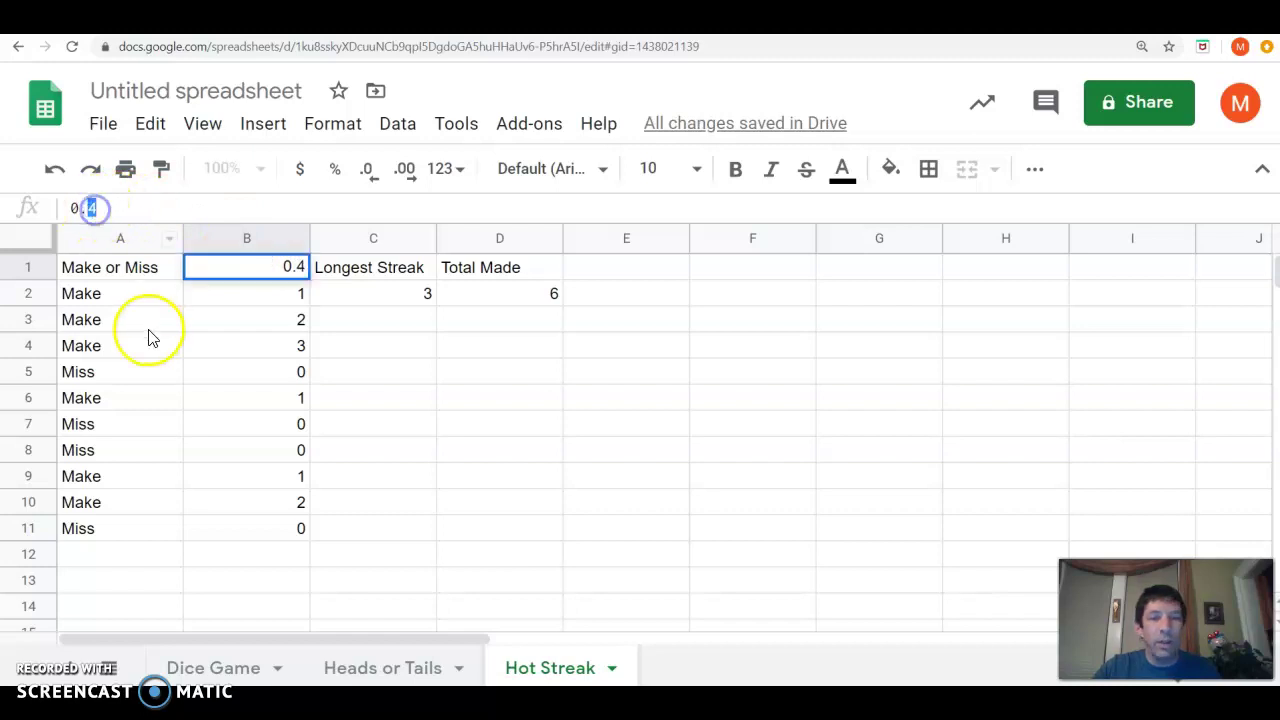
{"action": "type", "text": "6"}
{"action": "key", "text": "Return"}
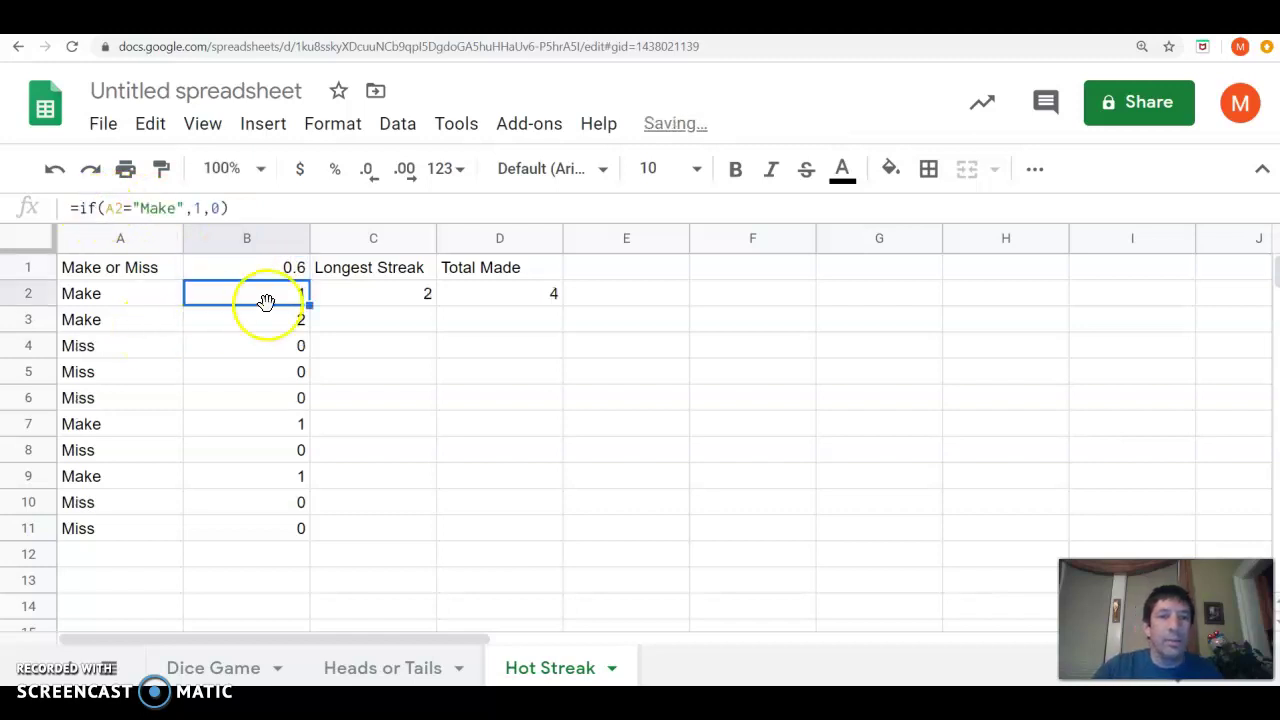
{"action": "left_click", "coordinate": [658, 298]}
{"action": "key", "text": "Delete"}
{"action": "key", "text": "Delete"}
{"action": "key", "text": "Delete"}
{"action": "key", "text": "Delete"}
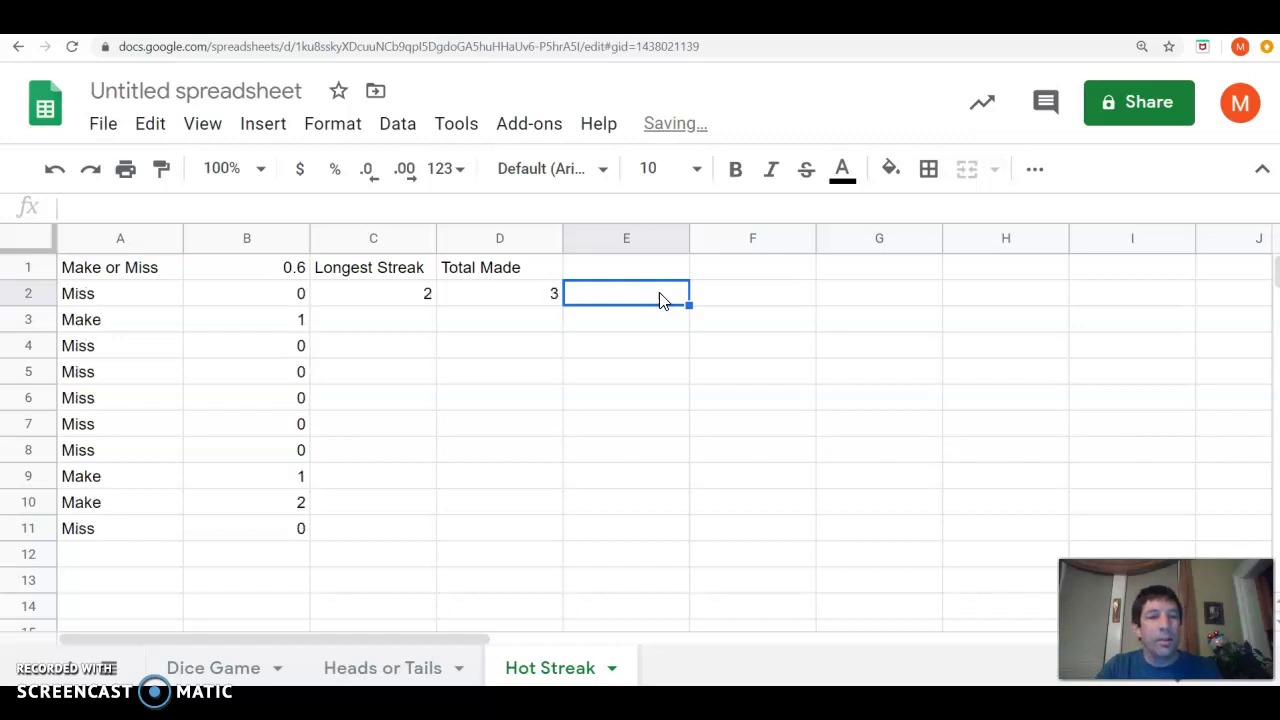
{"action": "key", "text": "Delete"}
{"action": "key", "text": "Delete"}
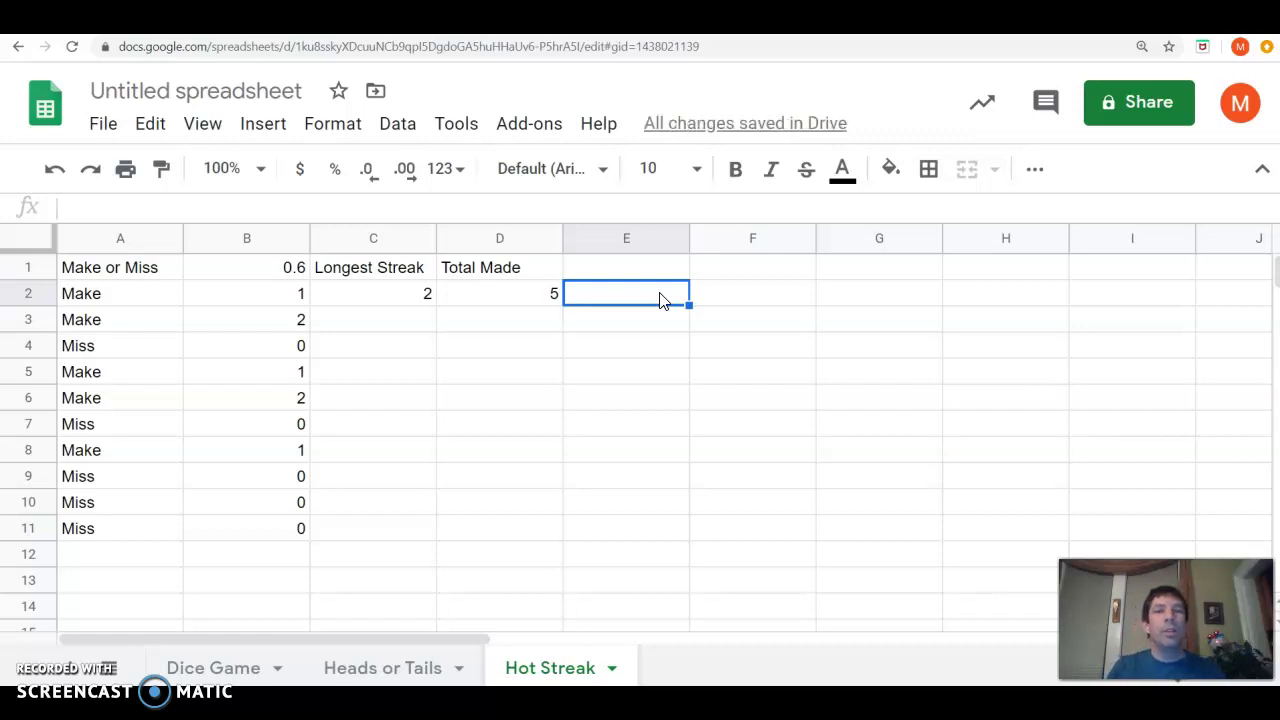